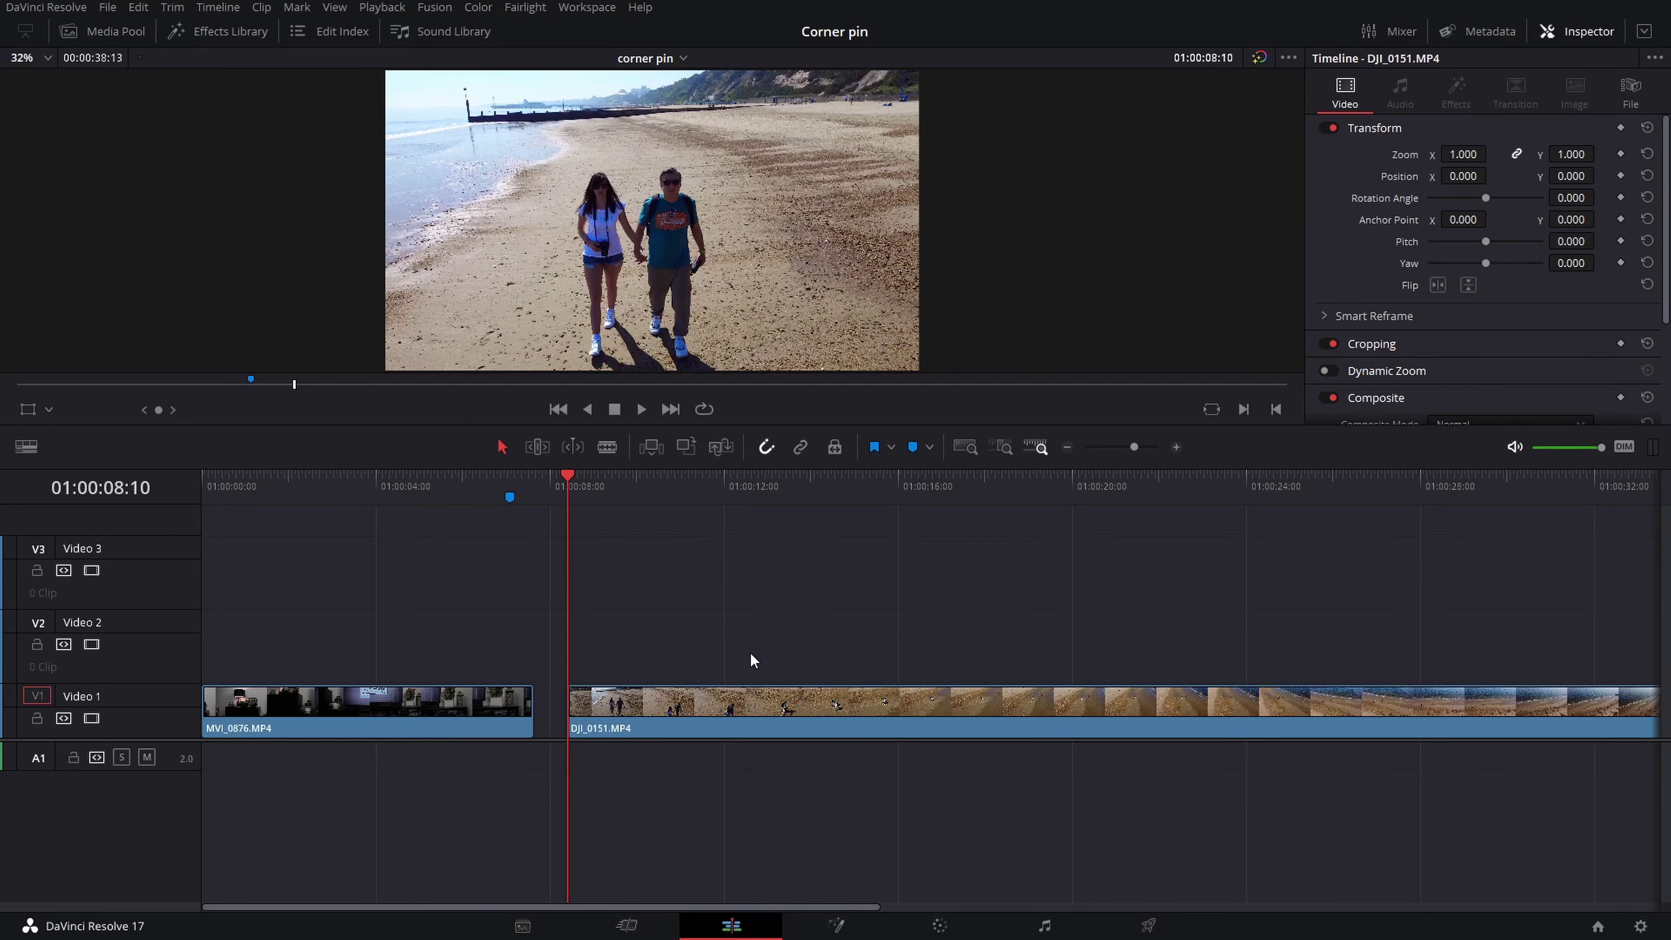
# Scrub through the room clip and the beach clip from the start of the timeline
pyautogui.press('Home')
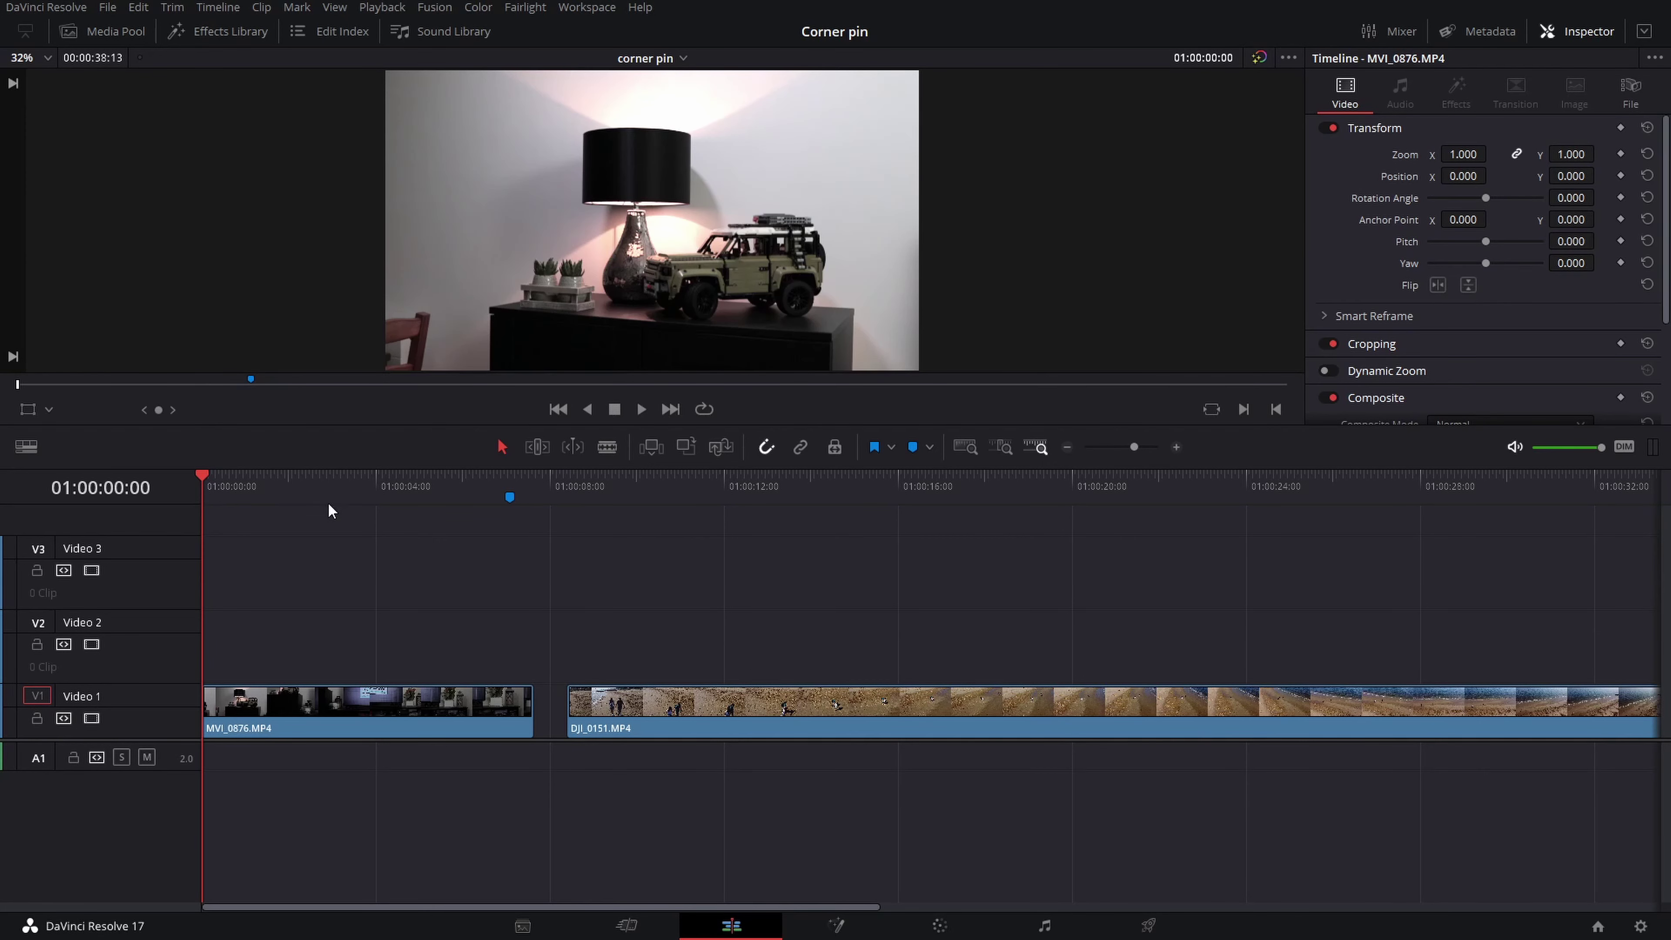
pyautogui.moveTo(208, 479); pyautogui.dragTo(606, 500)
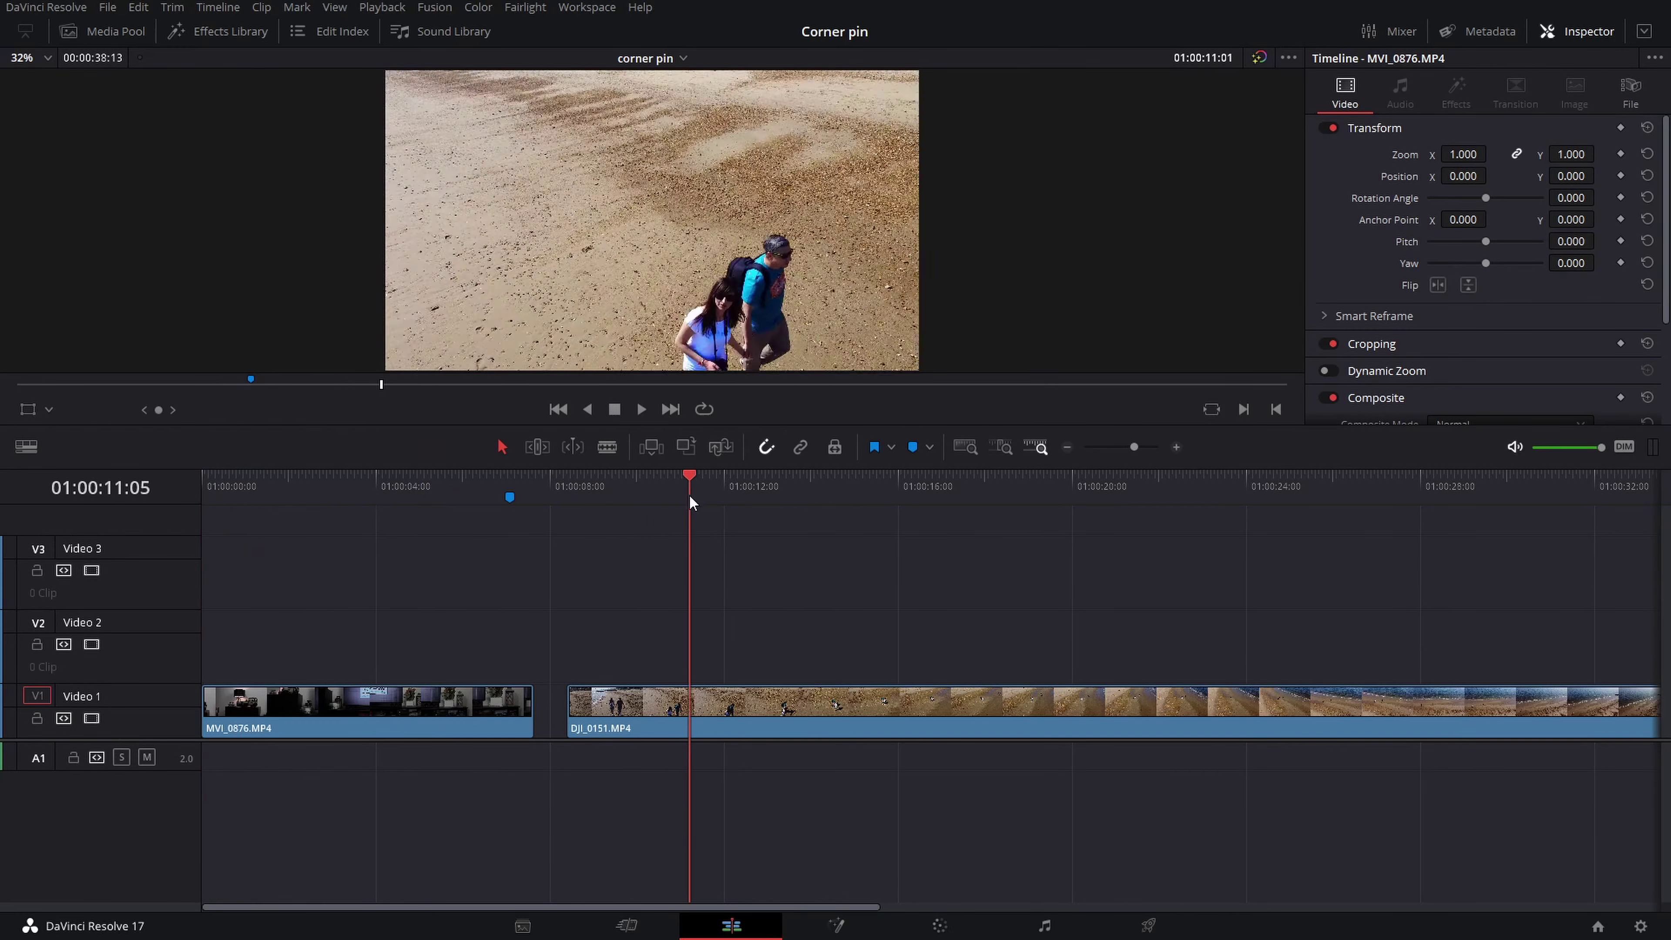
pyautogui.moveTo(606, 501)
pyautogui.mouseDown()
pyautogui.moveTo(1212, 523)
pyautogui.moveTo(480, 505)
pyautogui.mouseUp()
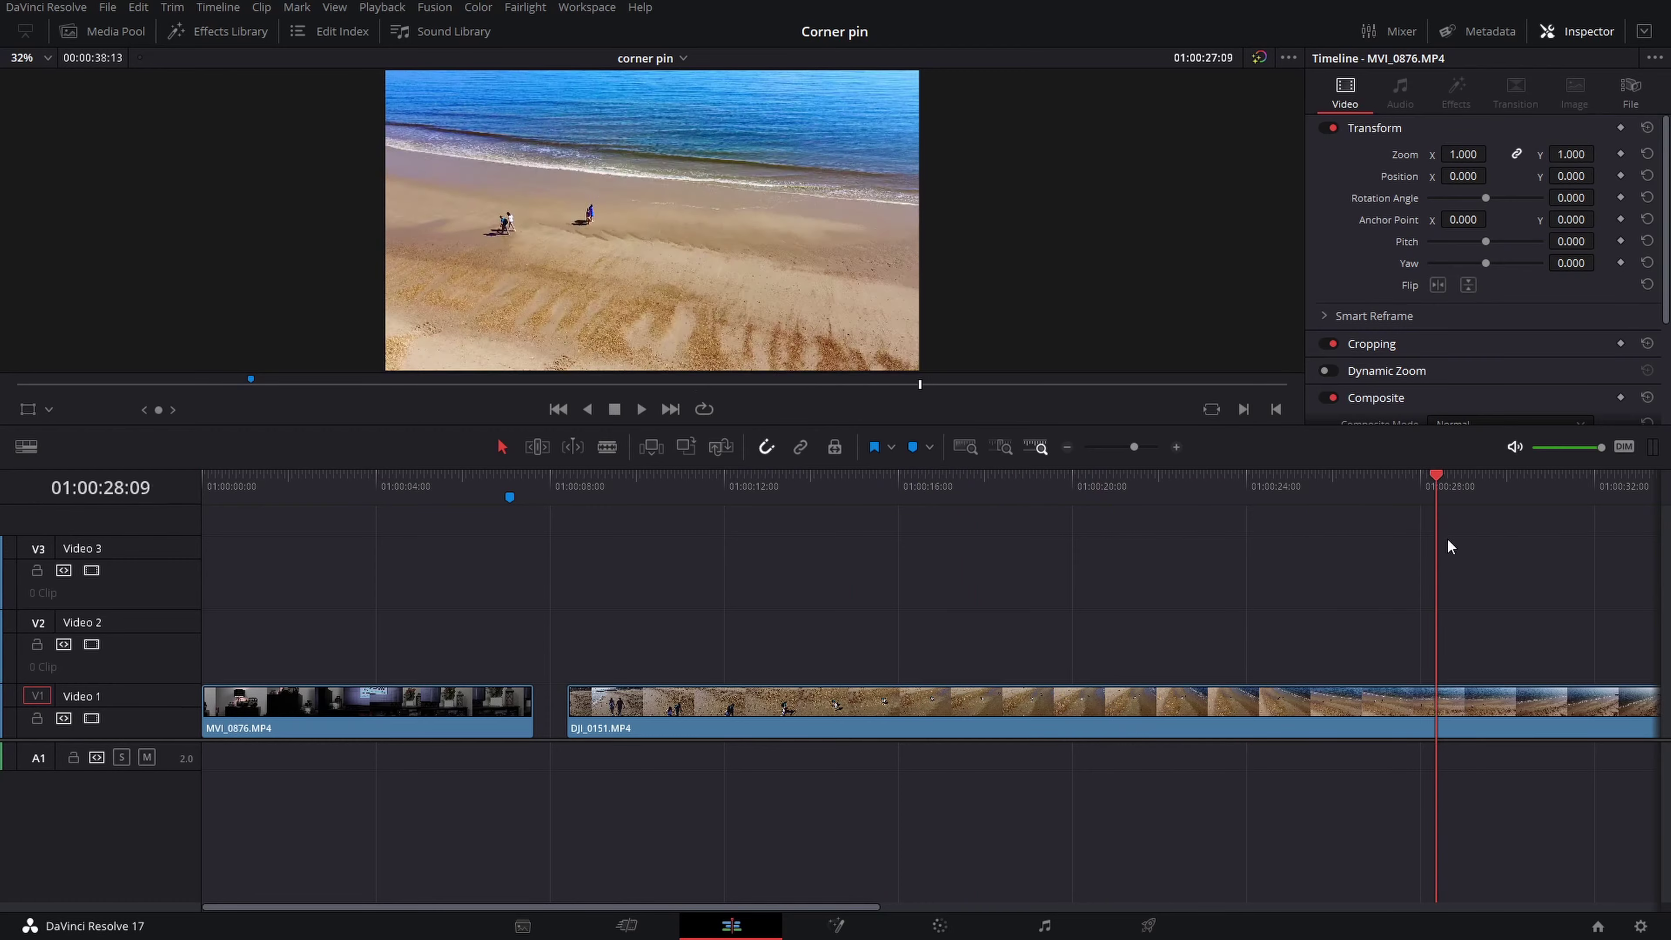
pyautogui.press('Home')
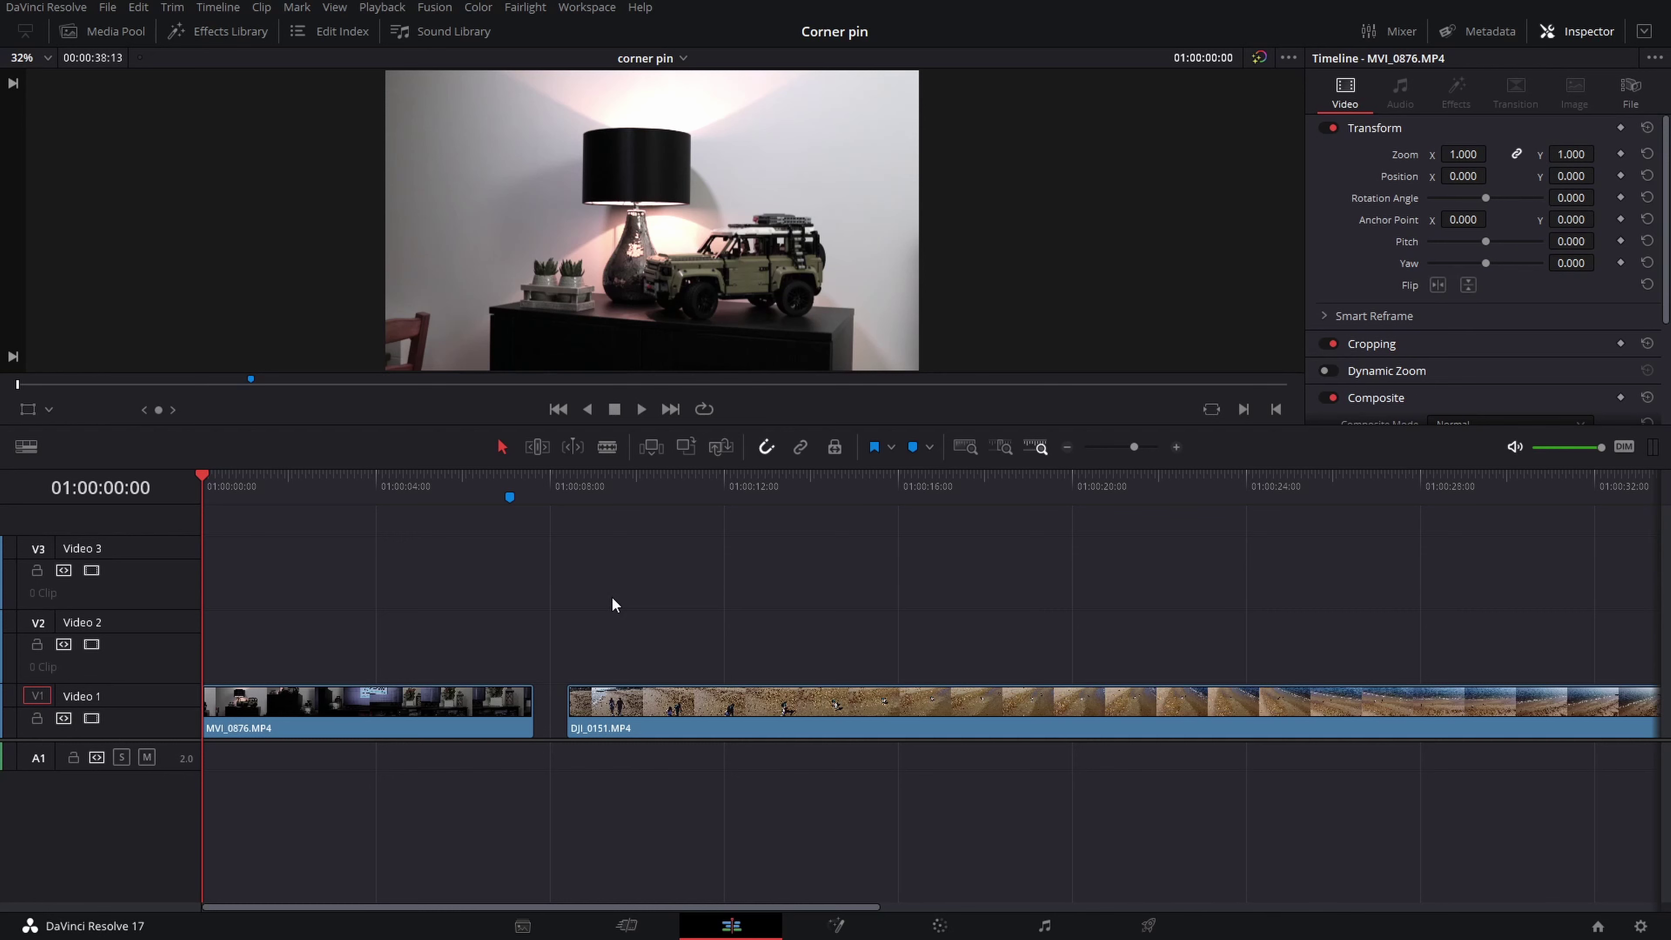
# Park the playhead at 01:00:08:11, one frame into DJI_0151, with the Blade tool active
pyautogui.click(568, 486)
pyautogui.press('Right')
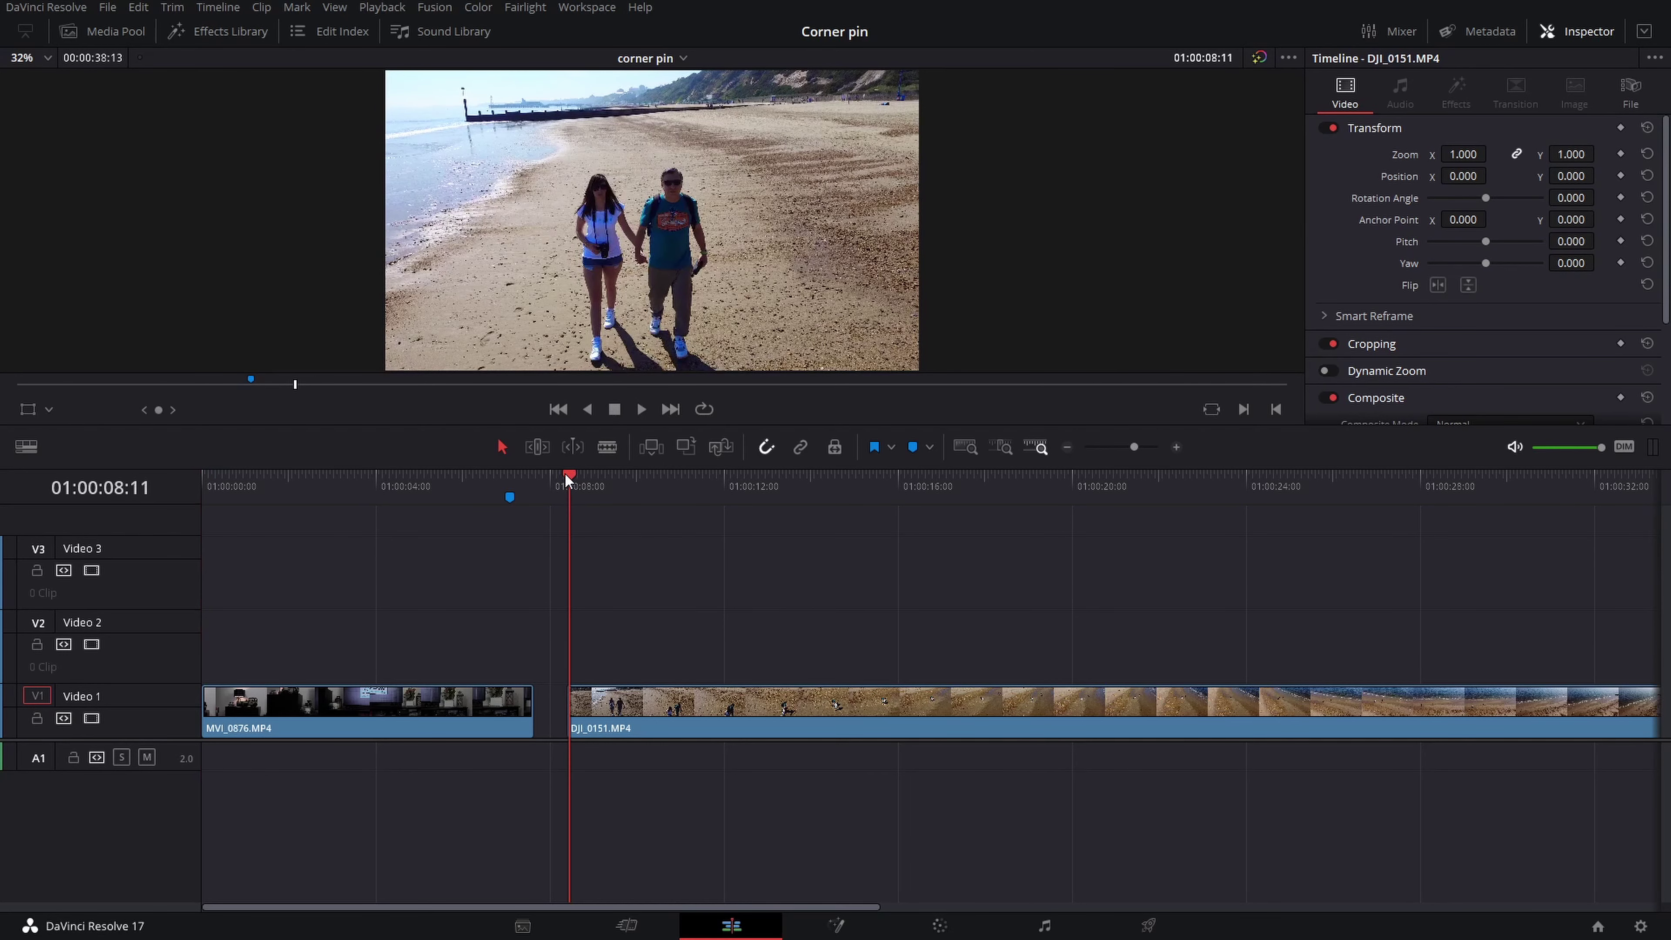
pyautogui.click(605, 448)
# Zoom the timeline in and split DJI_0151 at the playhead, then return to selection mode
pyautogui.click(1177, 447)
pyautogui.click(1176, 448)
pyautogui.click(1177, 448)
pyautogui.click(1176, 448)
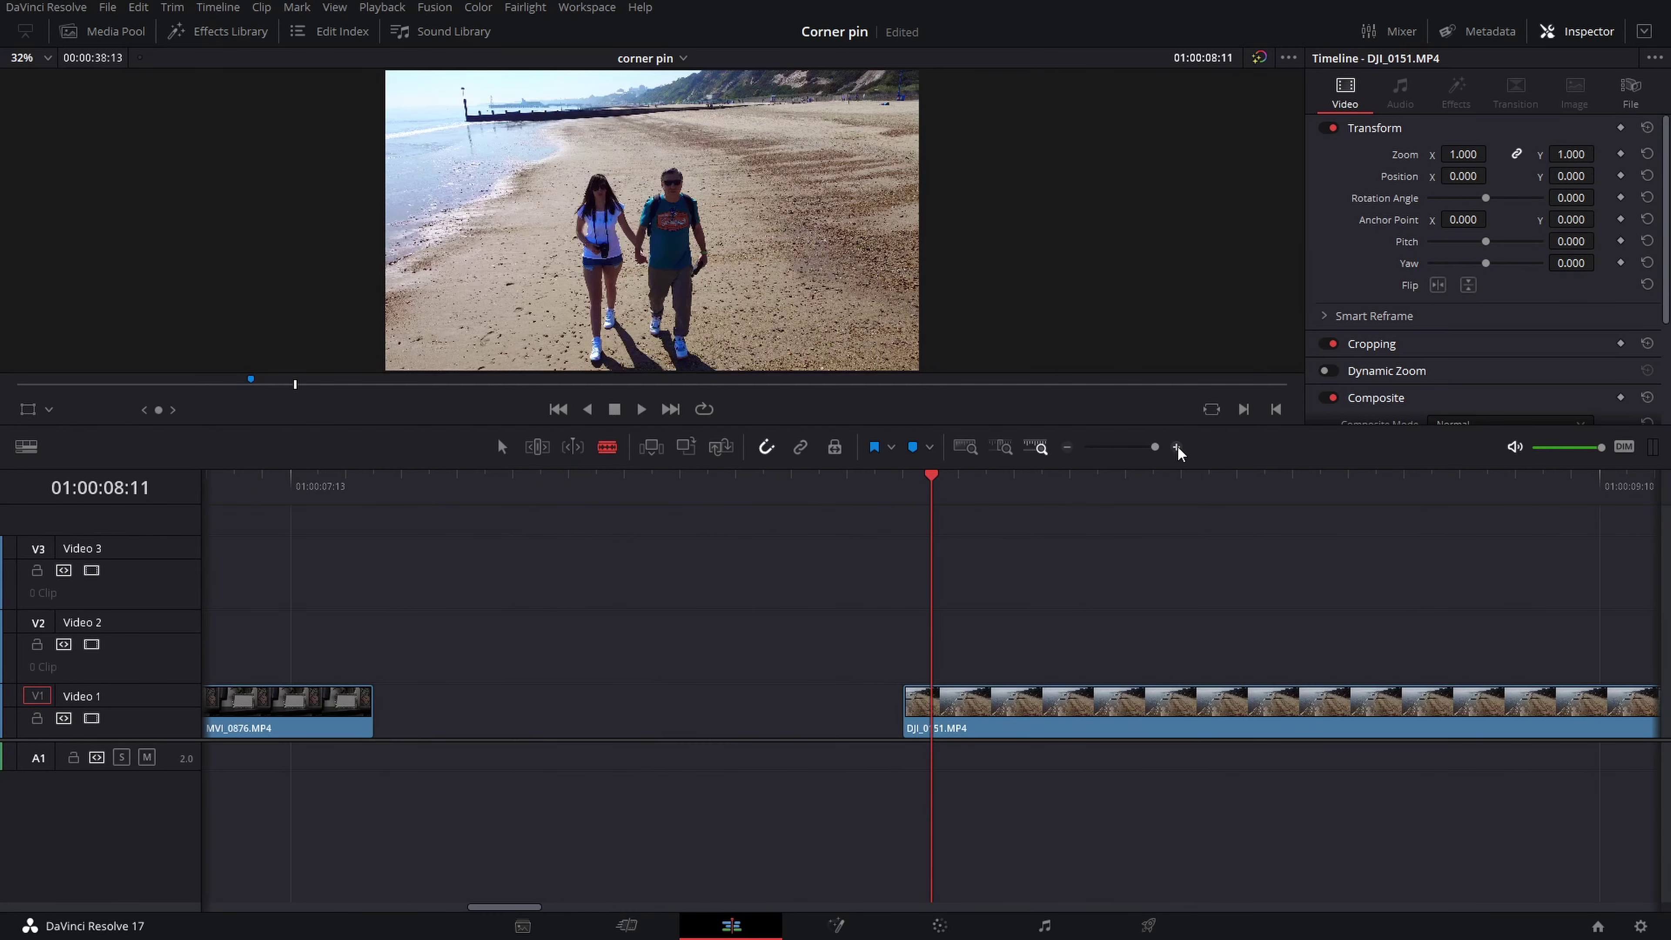
pyautogui.click(1177, 448)
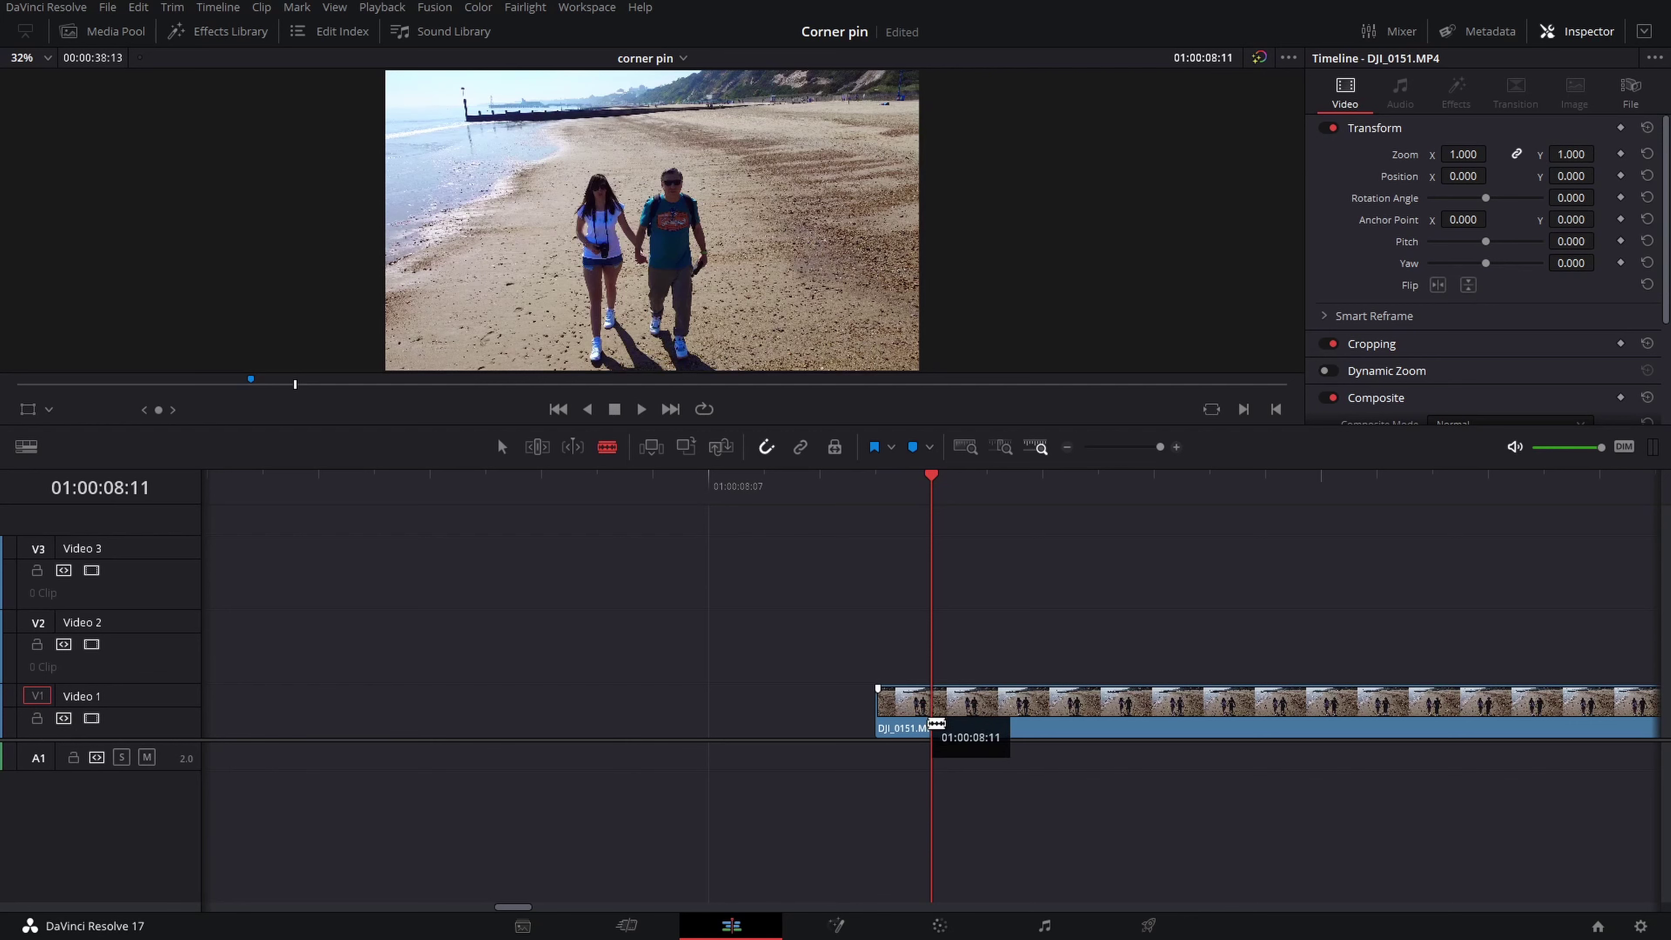
pyautogui.click(935, 722)
pyautogui.press('a')
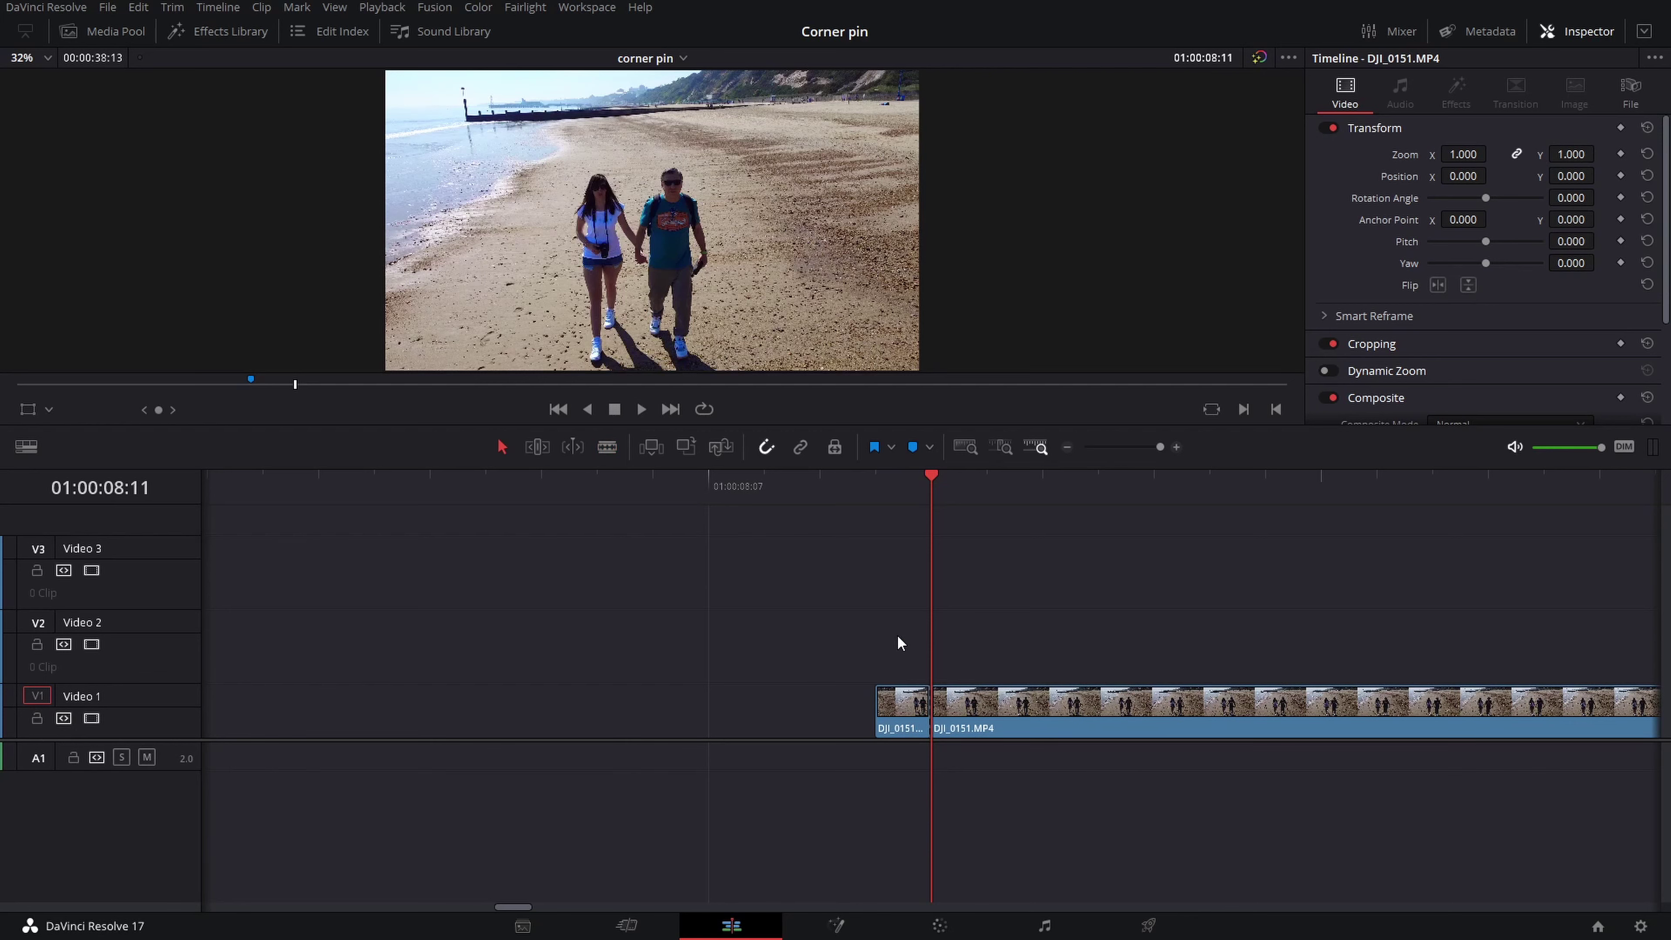
# Turn the short cut-off beach piece into a freeze frame through Change Clip Speed
pyautogui.rightClick(893, 709)
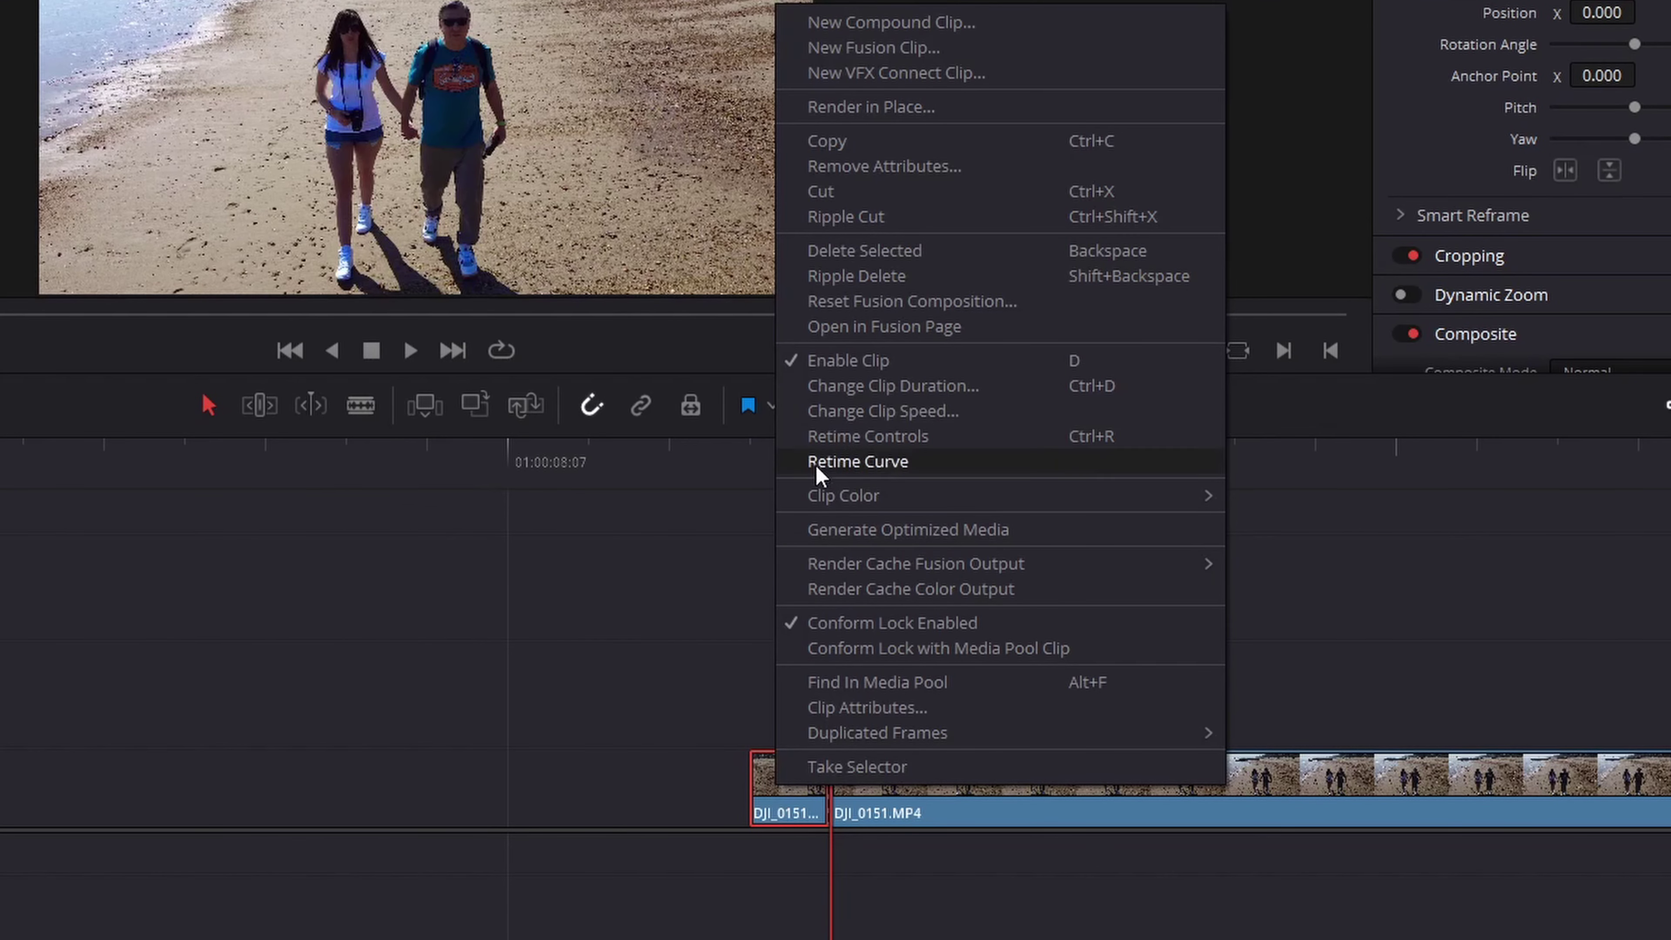
pyautogui.click(824, 415)
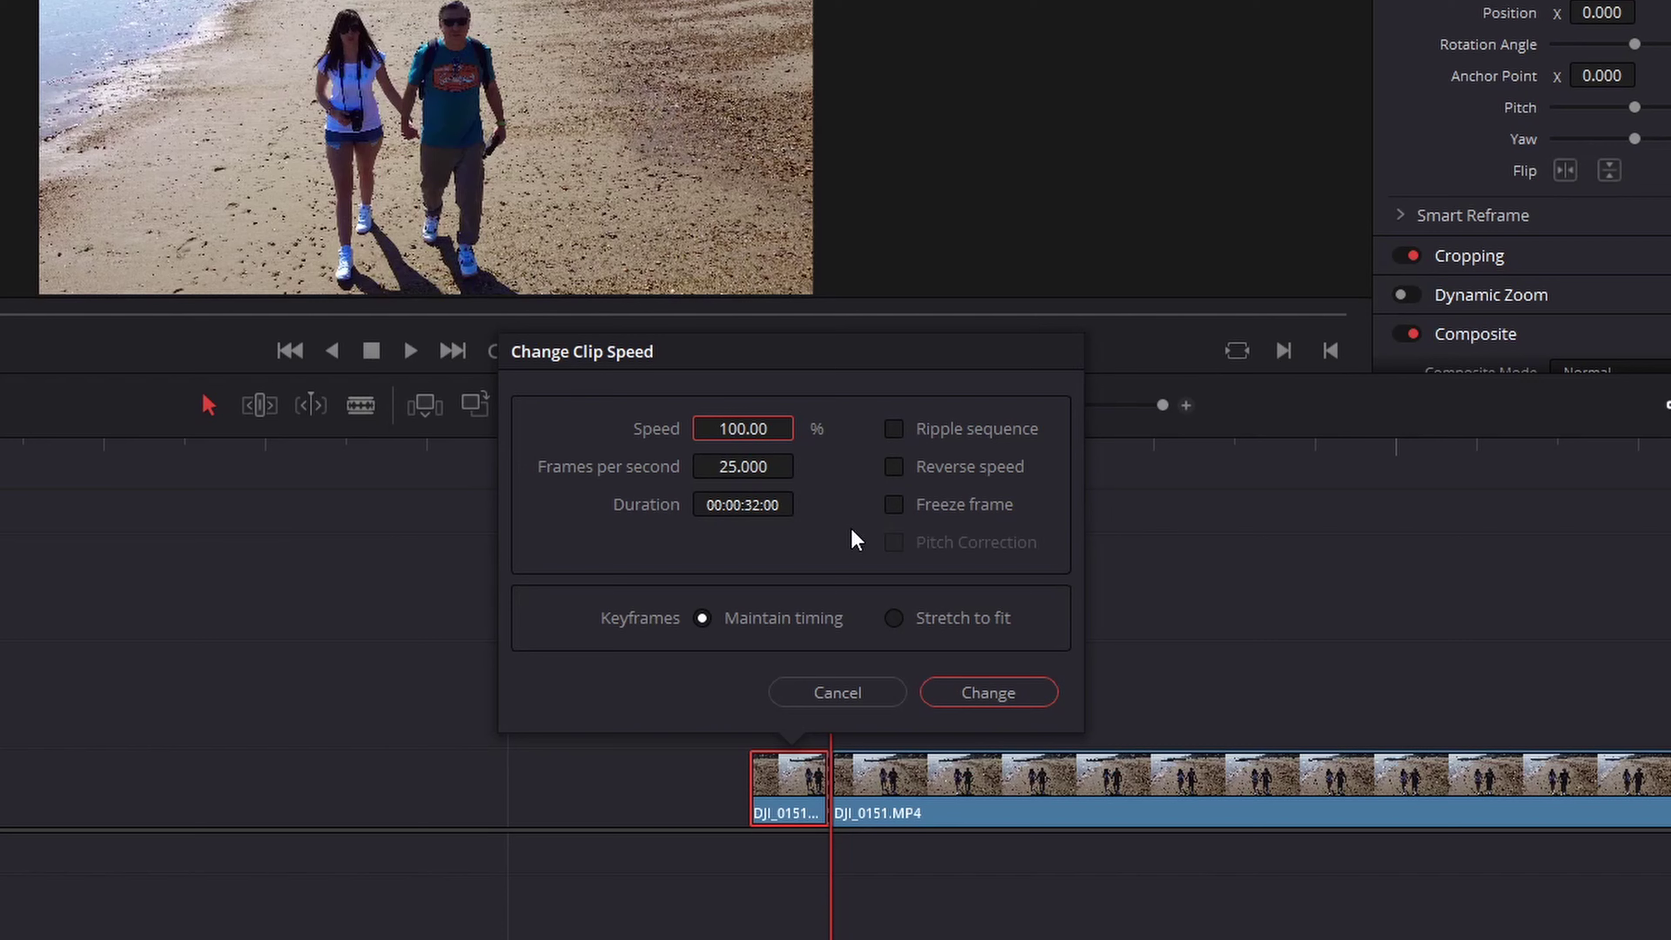
pyautogui.click(894, 505)
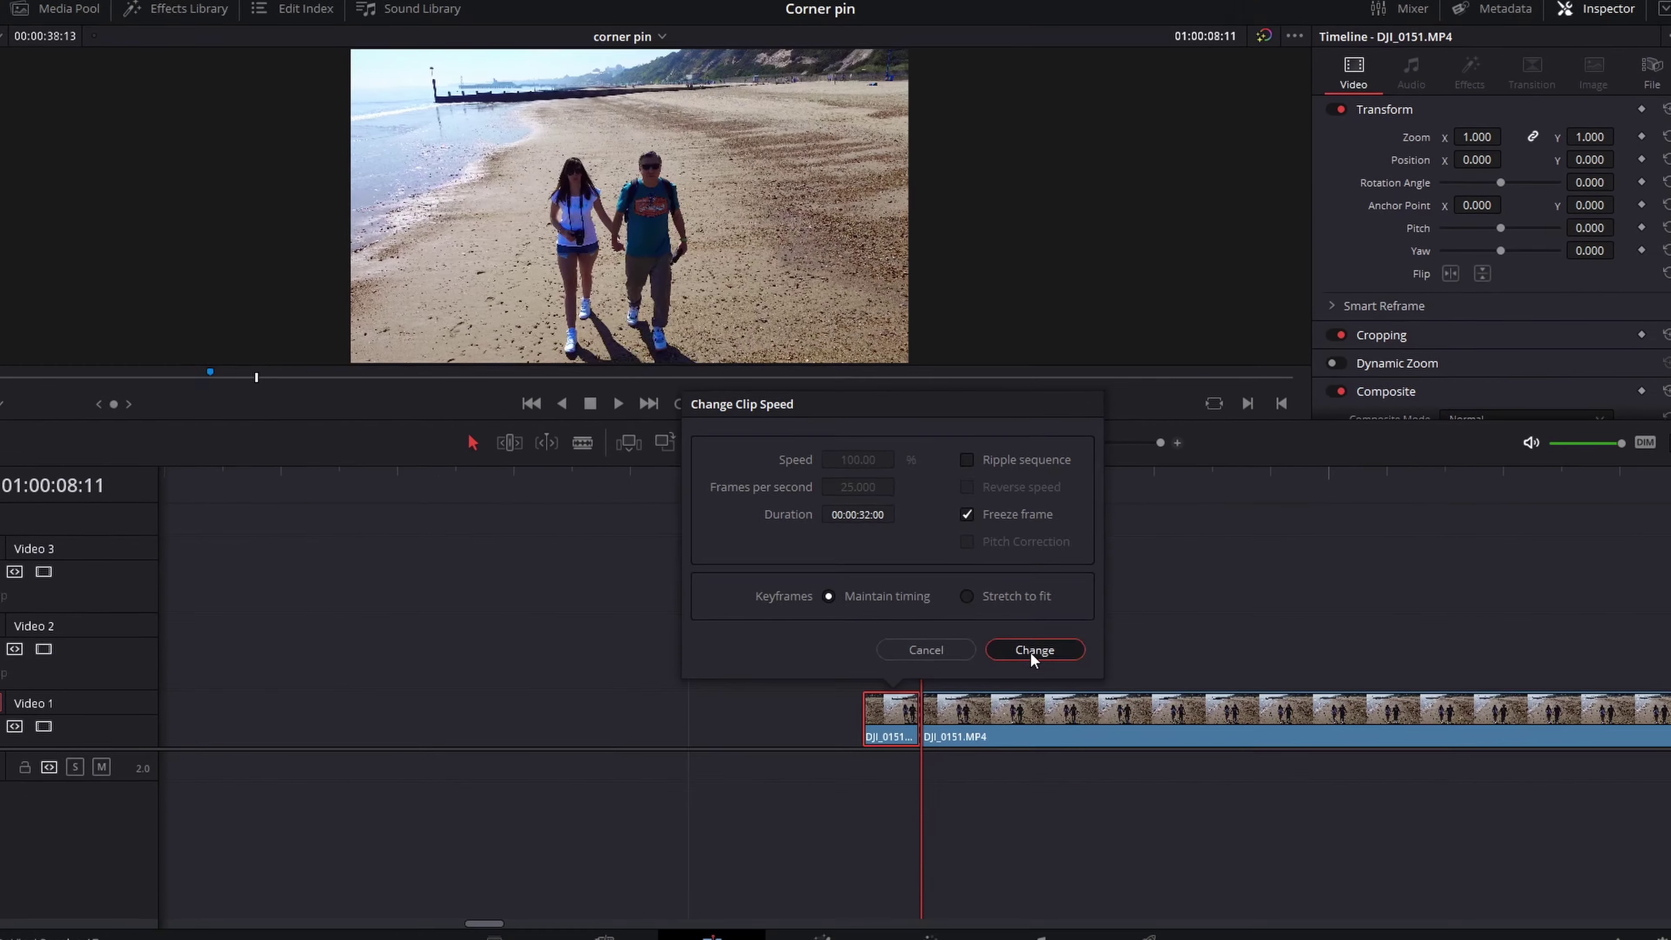
pyautogui.click(962, 678)
# Place the freeze frame on Video 2 from 01:00:03:16 and trim it to meet the beach clip
pyautogui.hscroll(-5, 1175, 605)
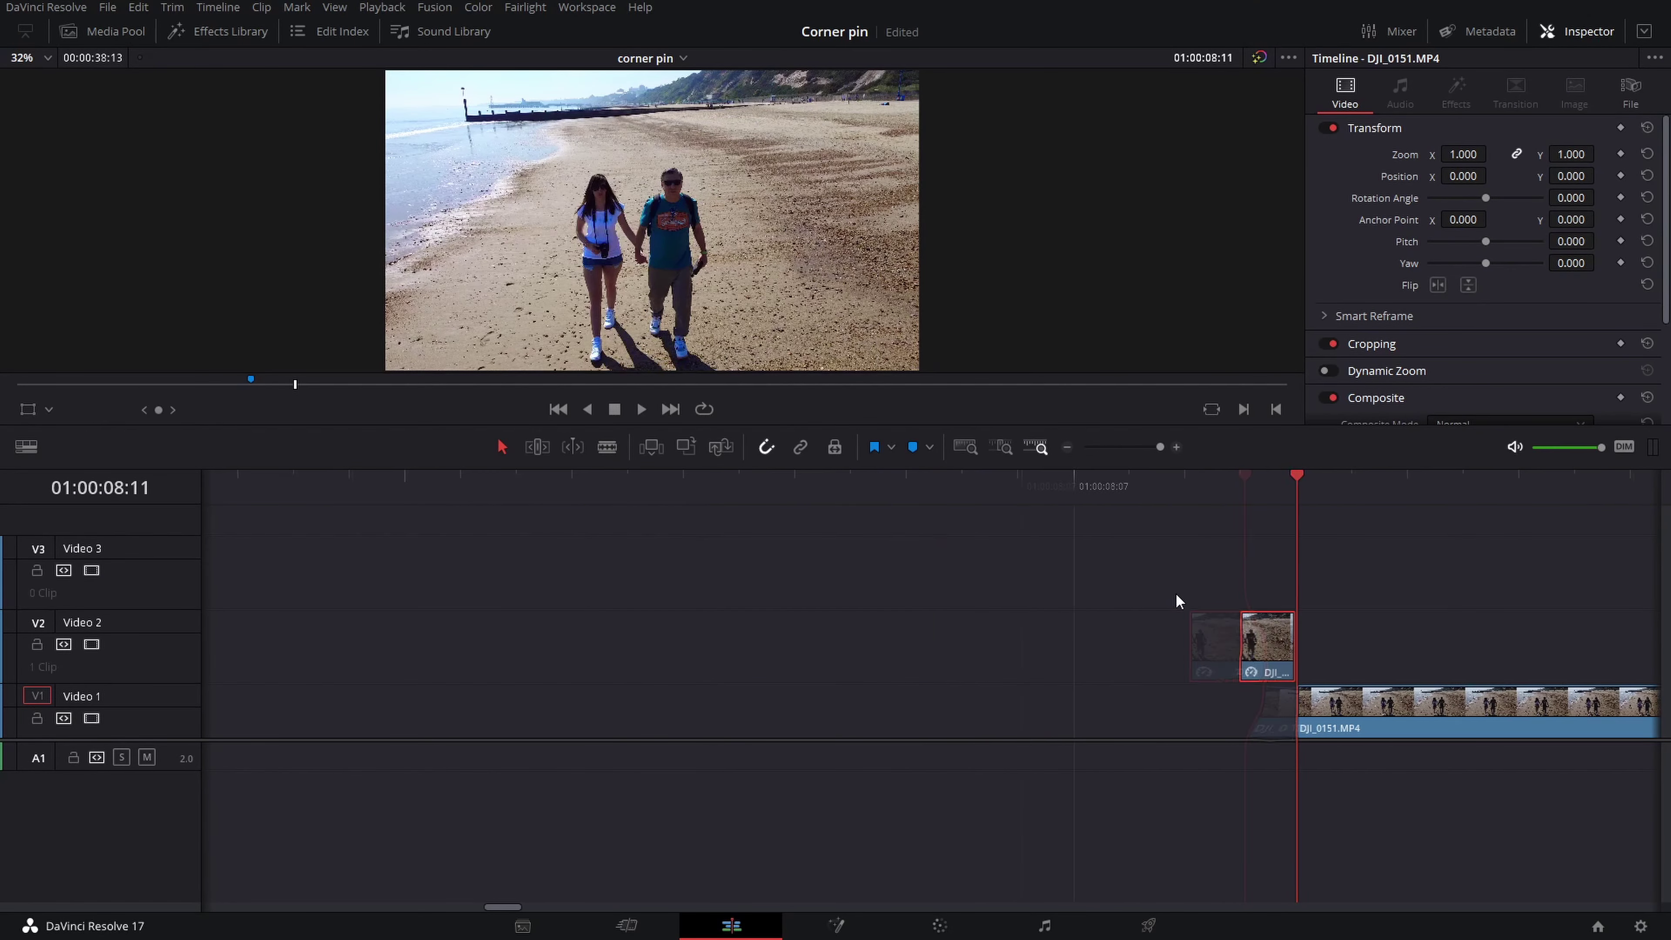
pyautogui.moveTo(1296, 638); pyautogui.dragTo(514, 642)
pyautogui.hotkey('ctrl', 'z')
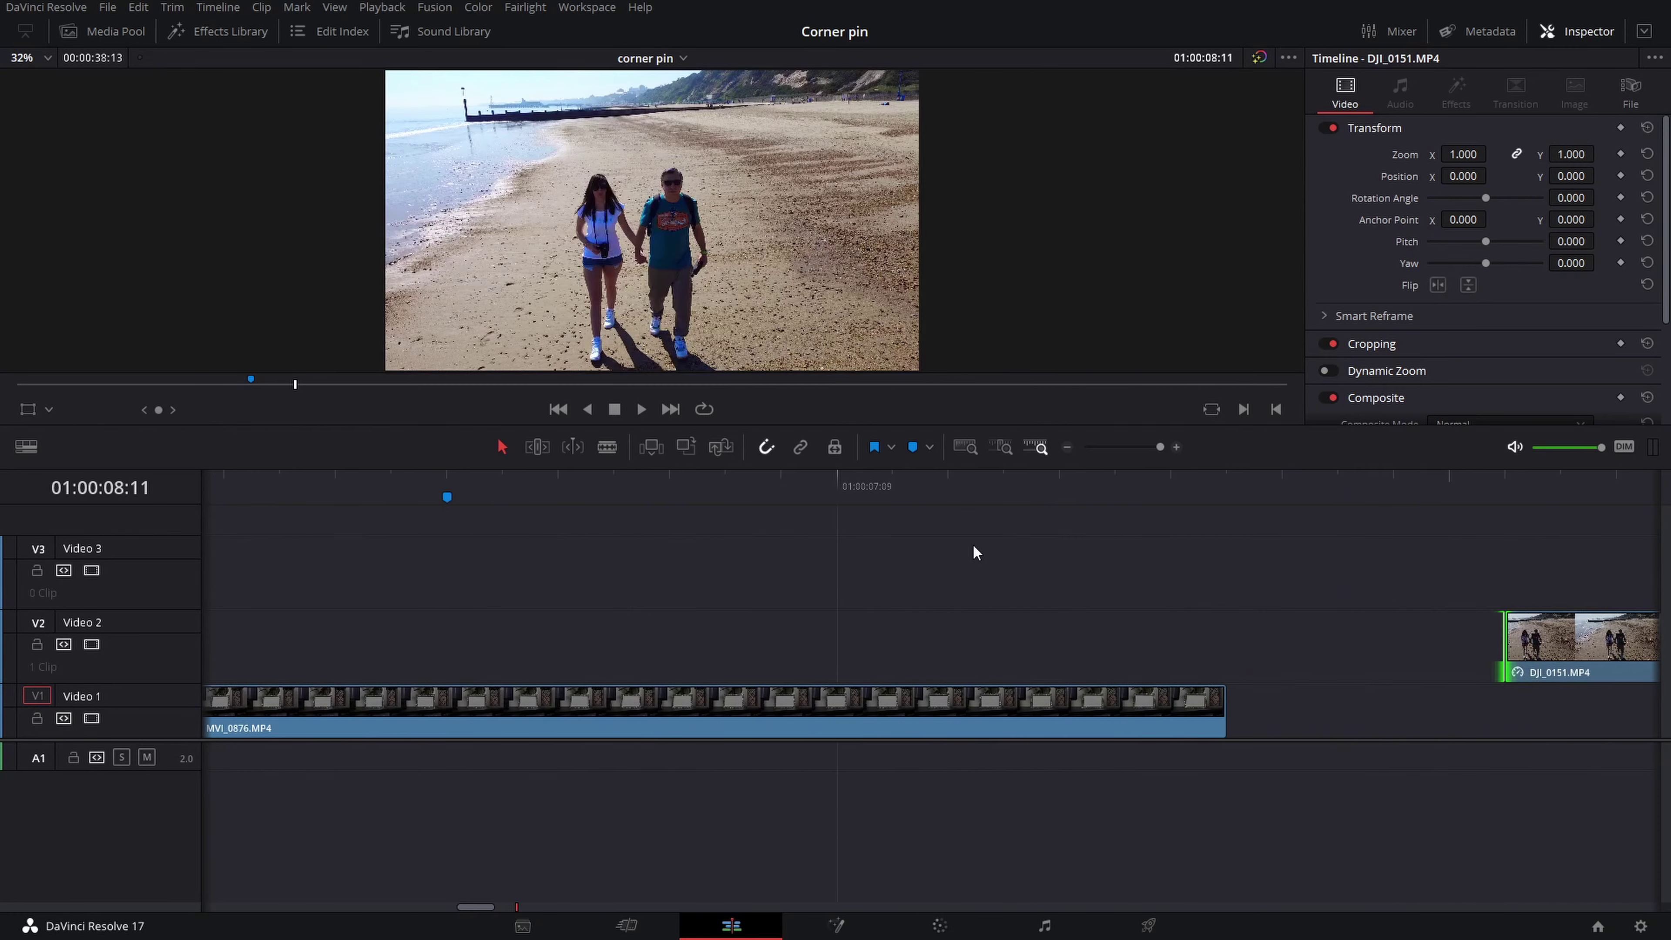
pyautogui.click(1000, 447)
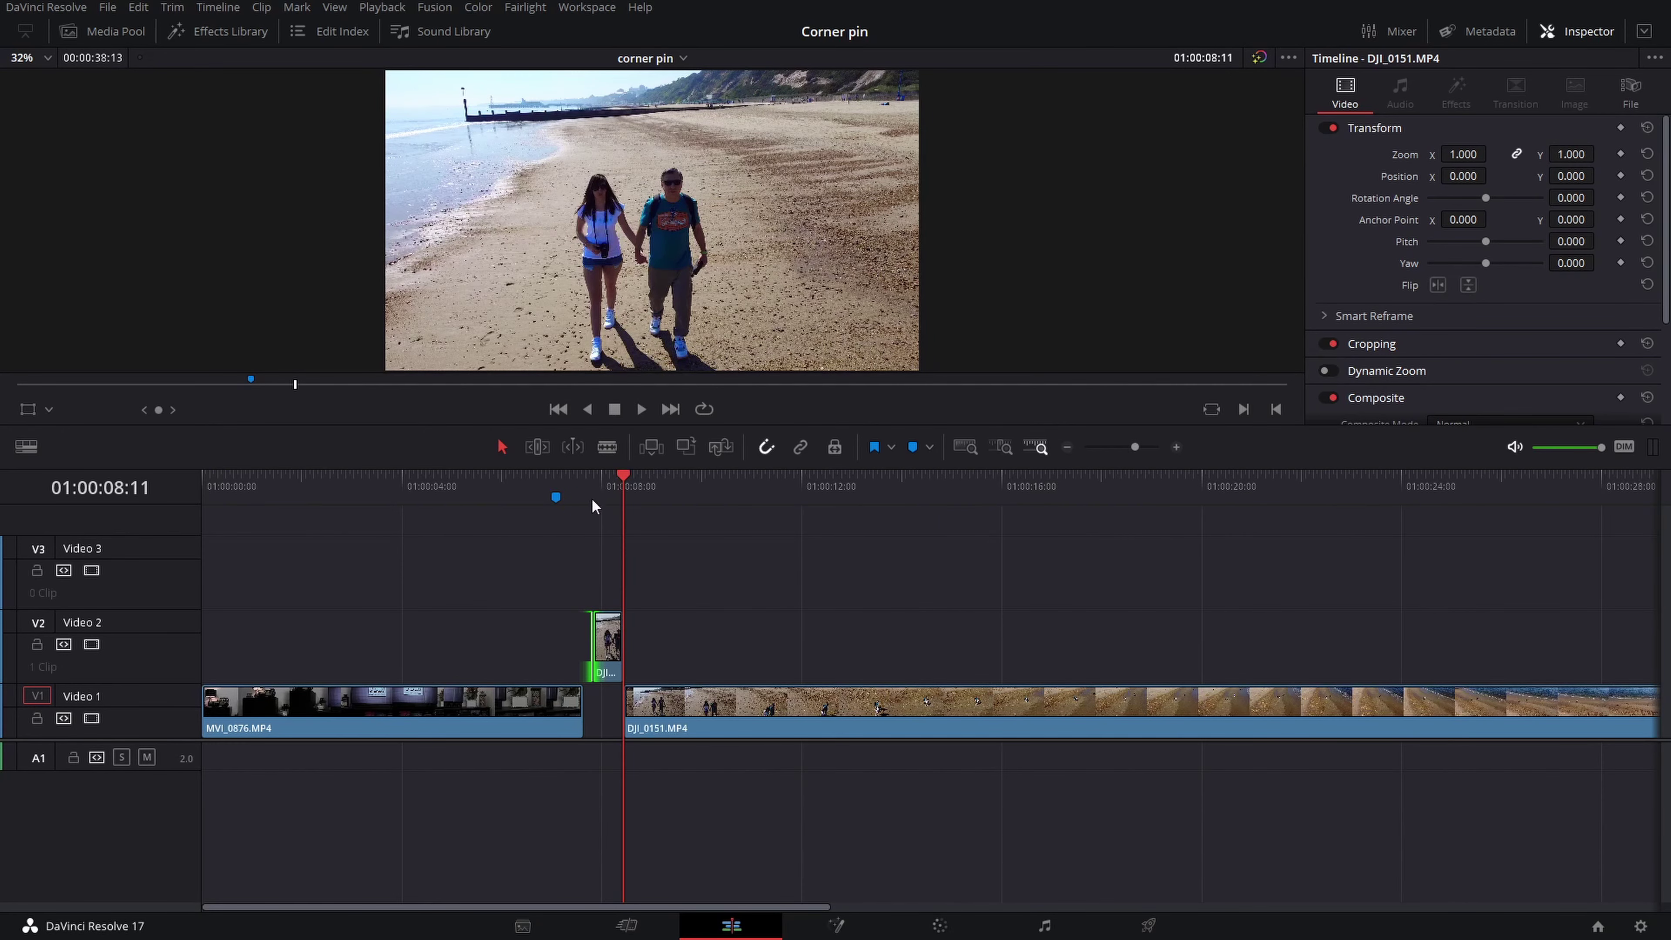
pyautogui.moveTo(624, 490); pyautogui.dragTo(398, 510)
pyautogui.moveTo(607, 635)
pyautogui.mouseDown()
pyautogui.moveTo(411, 638)
pyautogui.moveTo(582, 637)
pyautogui.mouseUp()
pyautogui.click(742, 726)
pyautogui.moveTo(742, 726); pyautogui.dragTo(701, 726)
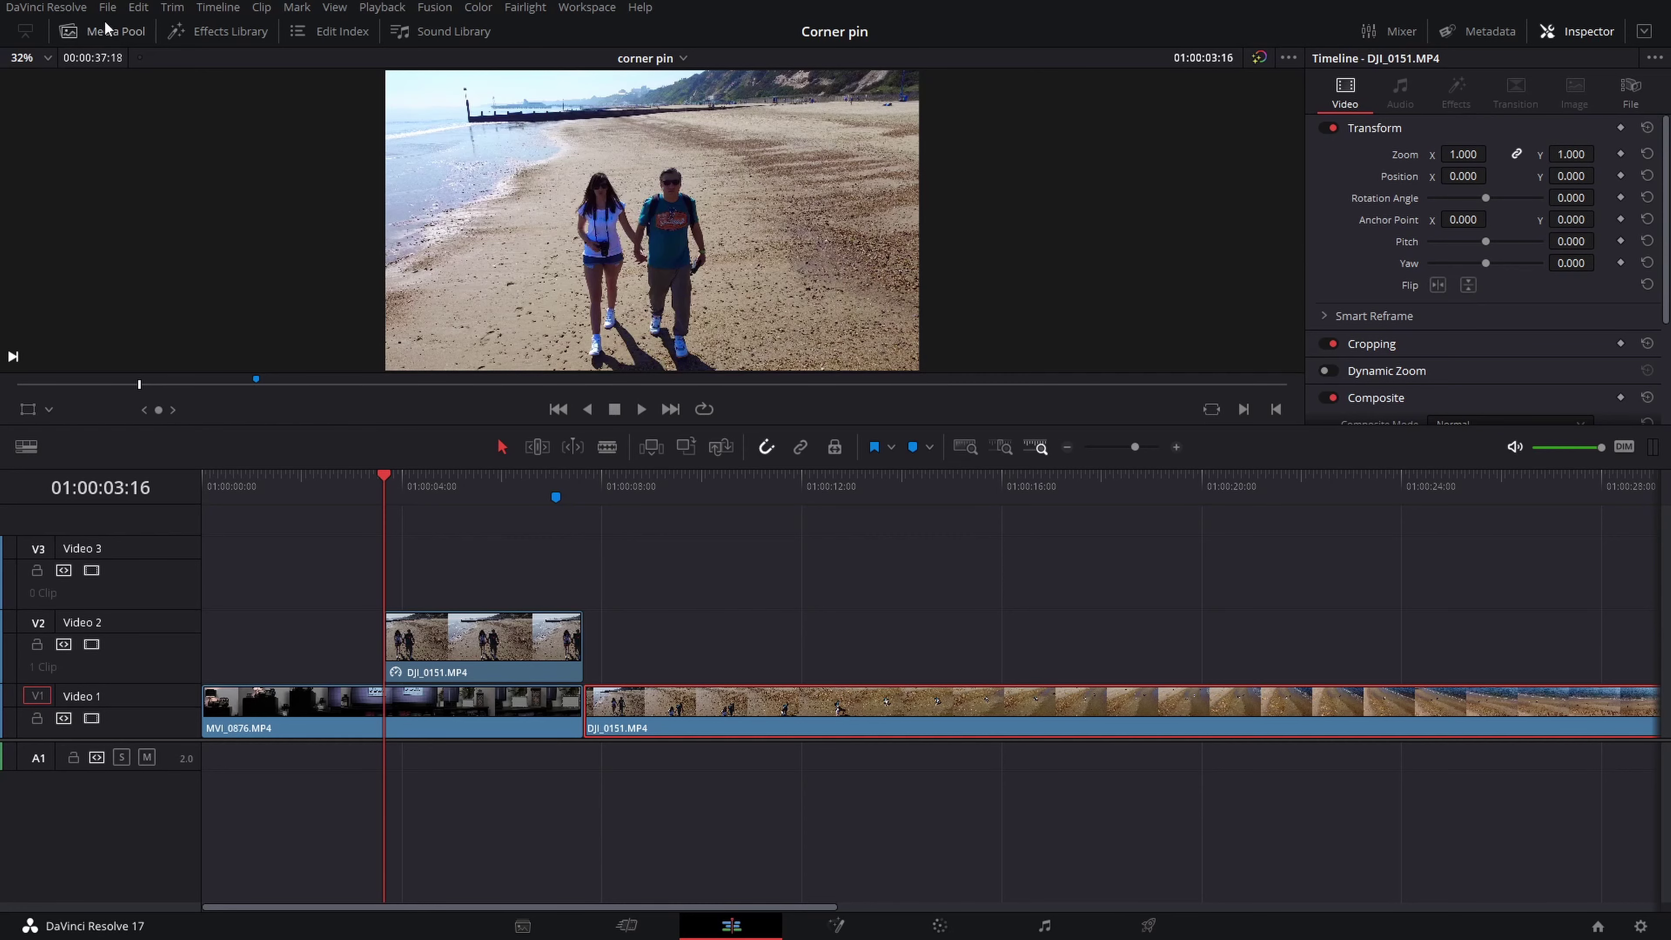
# Add an Adjustment Clip from the Effects toolbox to Video 3 and trim it to about one second
pyautogui.click(220, 31)
pyautogui.click(53, 199)
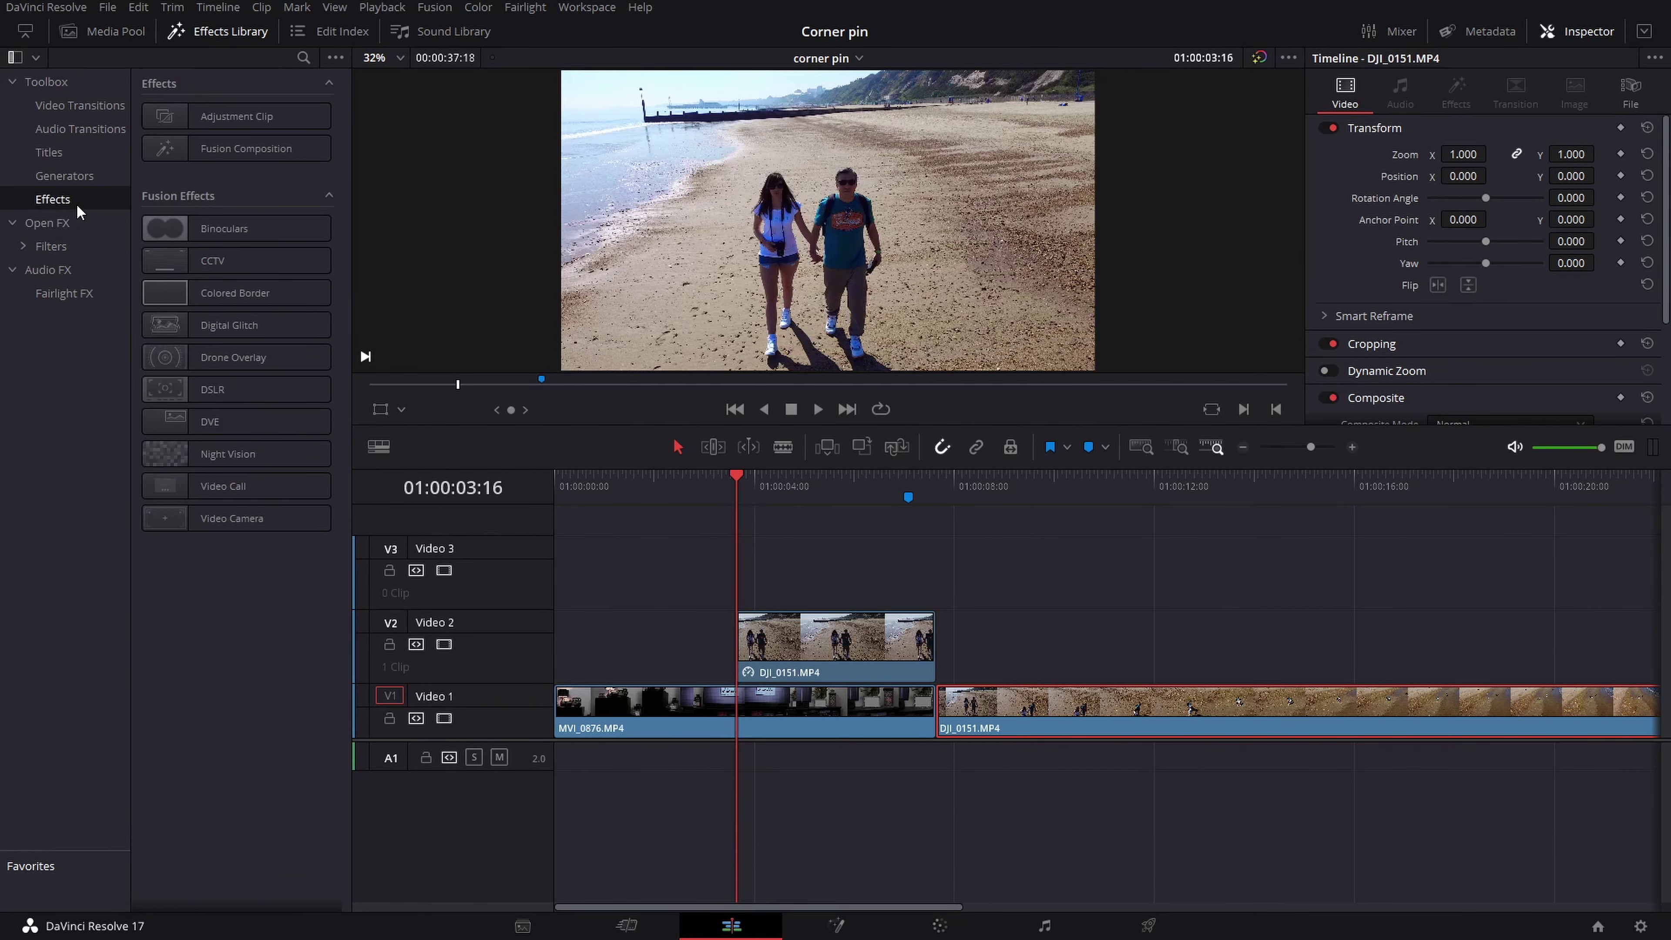
pyautogui.moveTo(197, 117)
pyautogui.mouseDown()
pyautogui.moveTo(622, 583)
pyautogui.moveTo(556, 581)
pyautogui.mouseUp()
pyautogui.click(595, 480)
pyautogui.moveTo(598, 482); pyautogui.dragTo(619, 481)
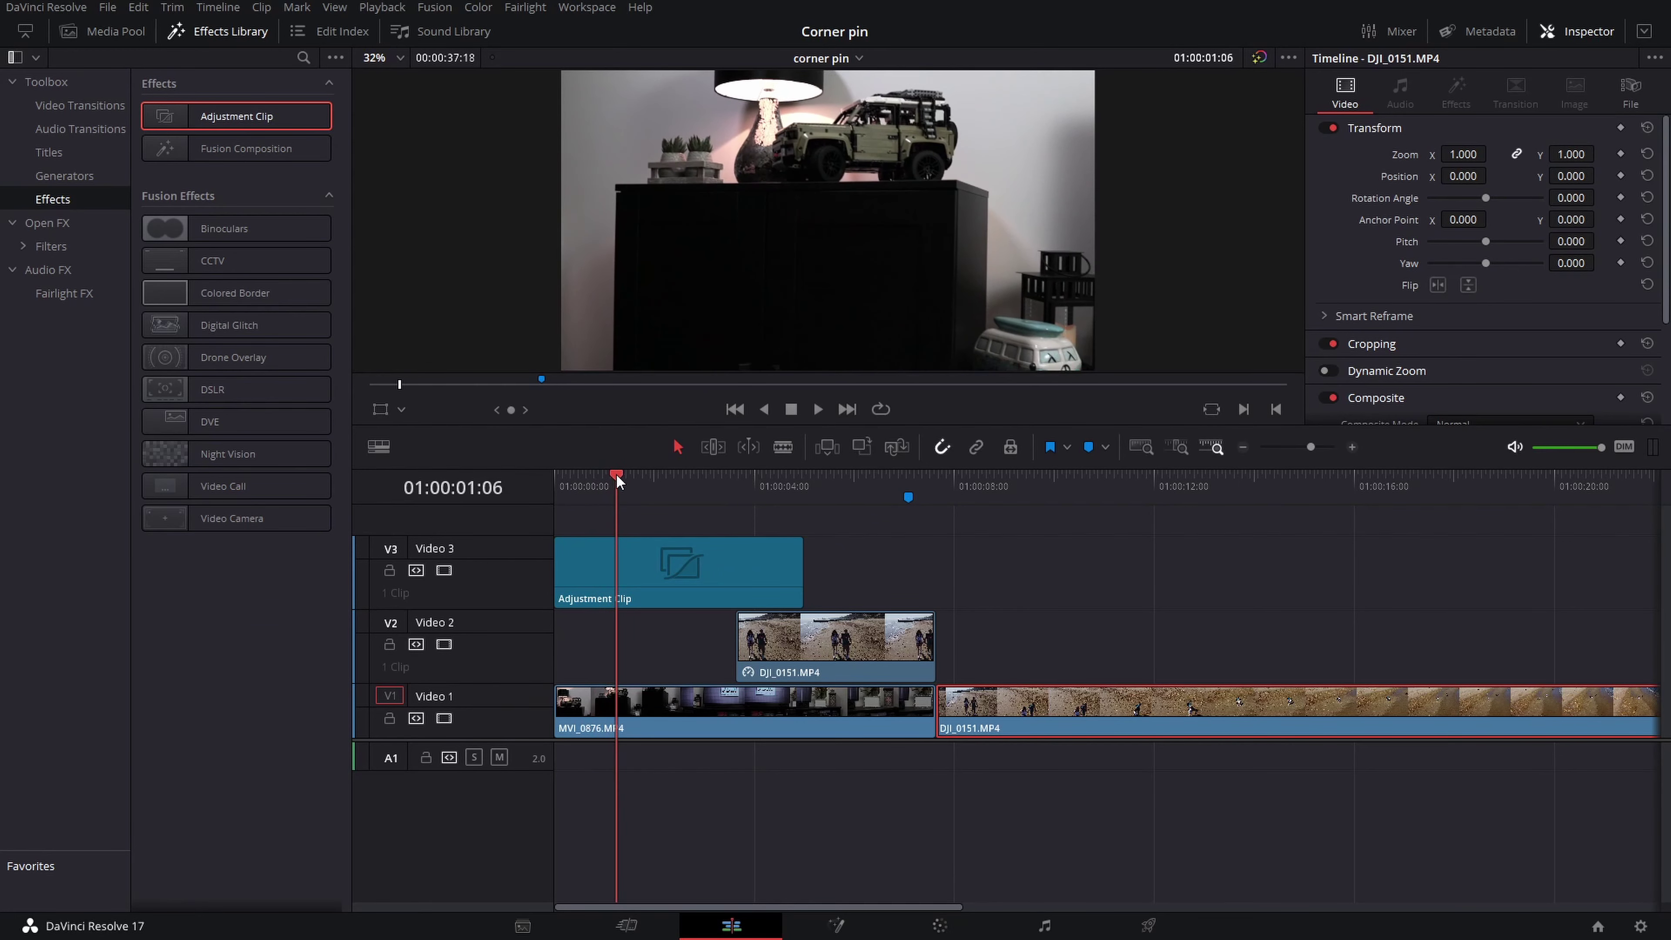
pyautogui.moveTo(802, 565); pyautogui.dragTo(614, 565)
pyautogui.click(580, 483)
# Mark 01:00:00:16, slide the adjustment clip to the beach cut, and select the freeze frame and room clips
pyautogui.moveTo(580, 483); pyautogui.dragTo(588, 484)
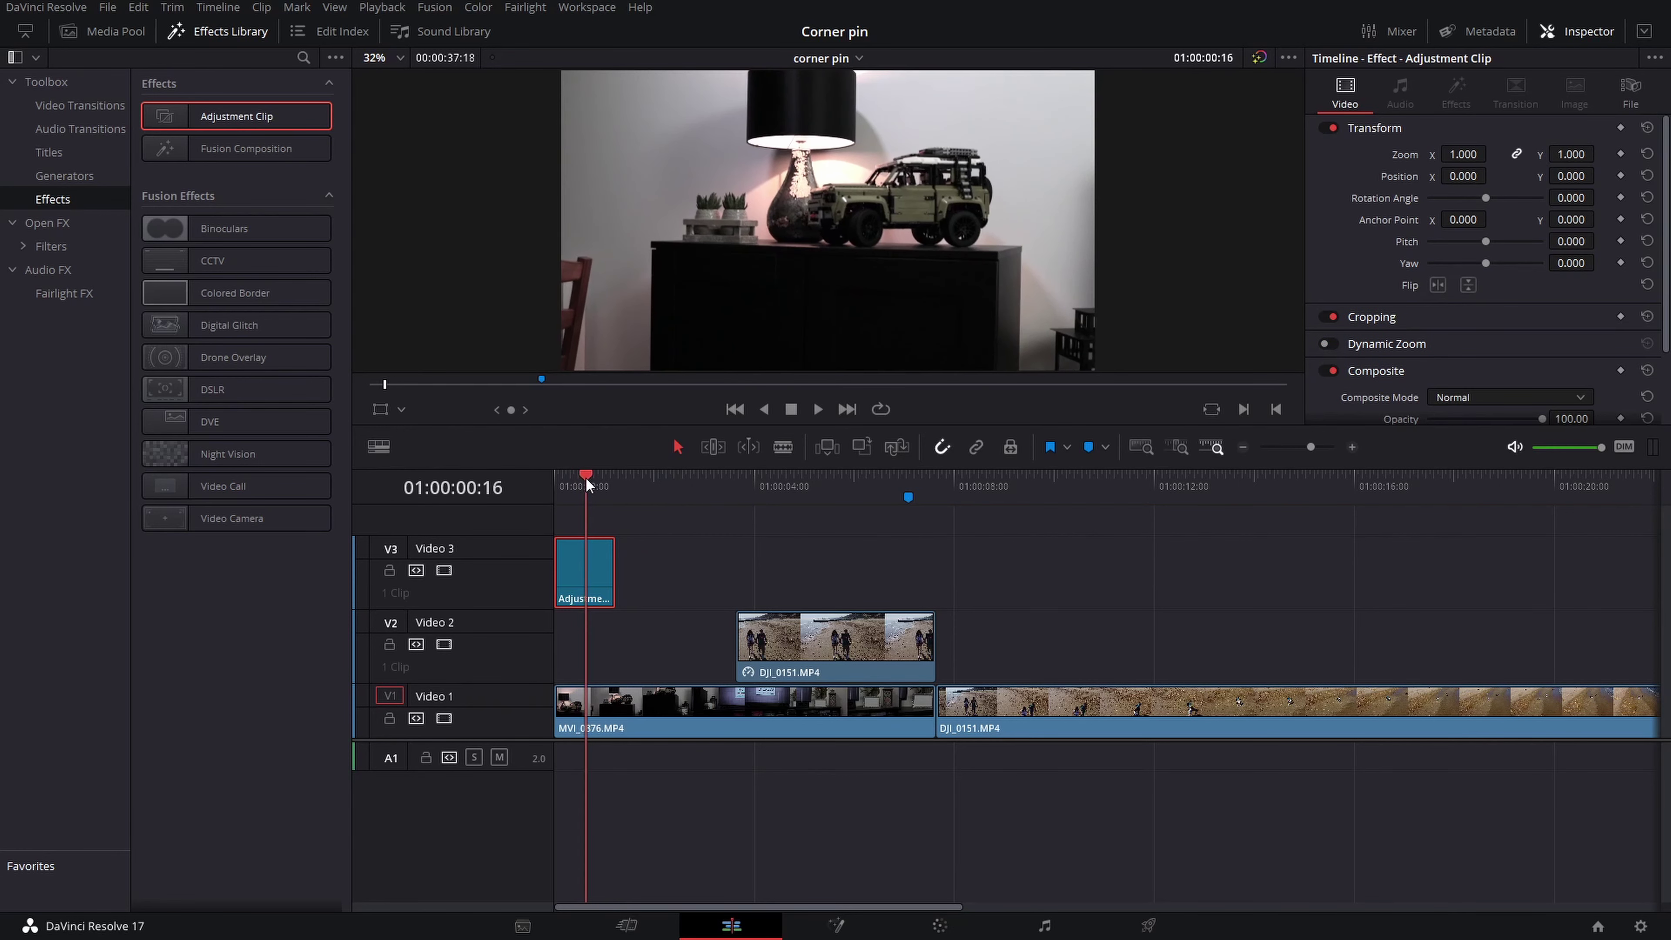
pyautogui.click(1086, 449)
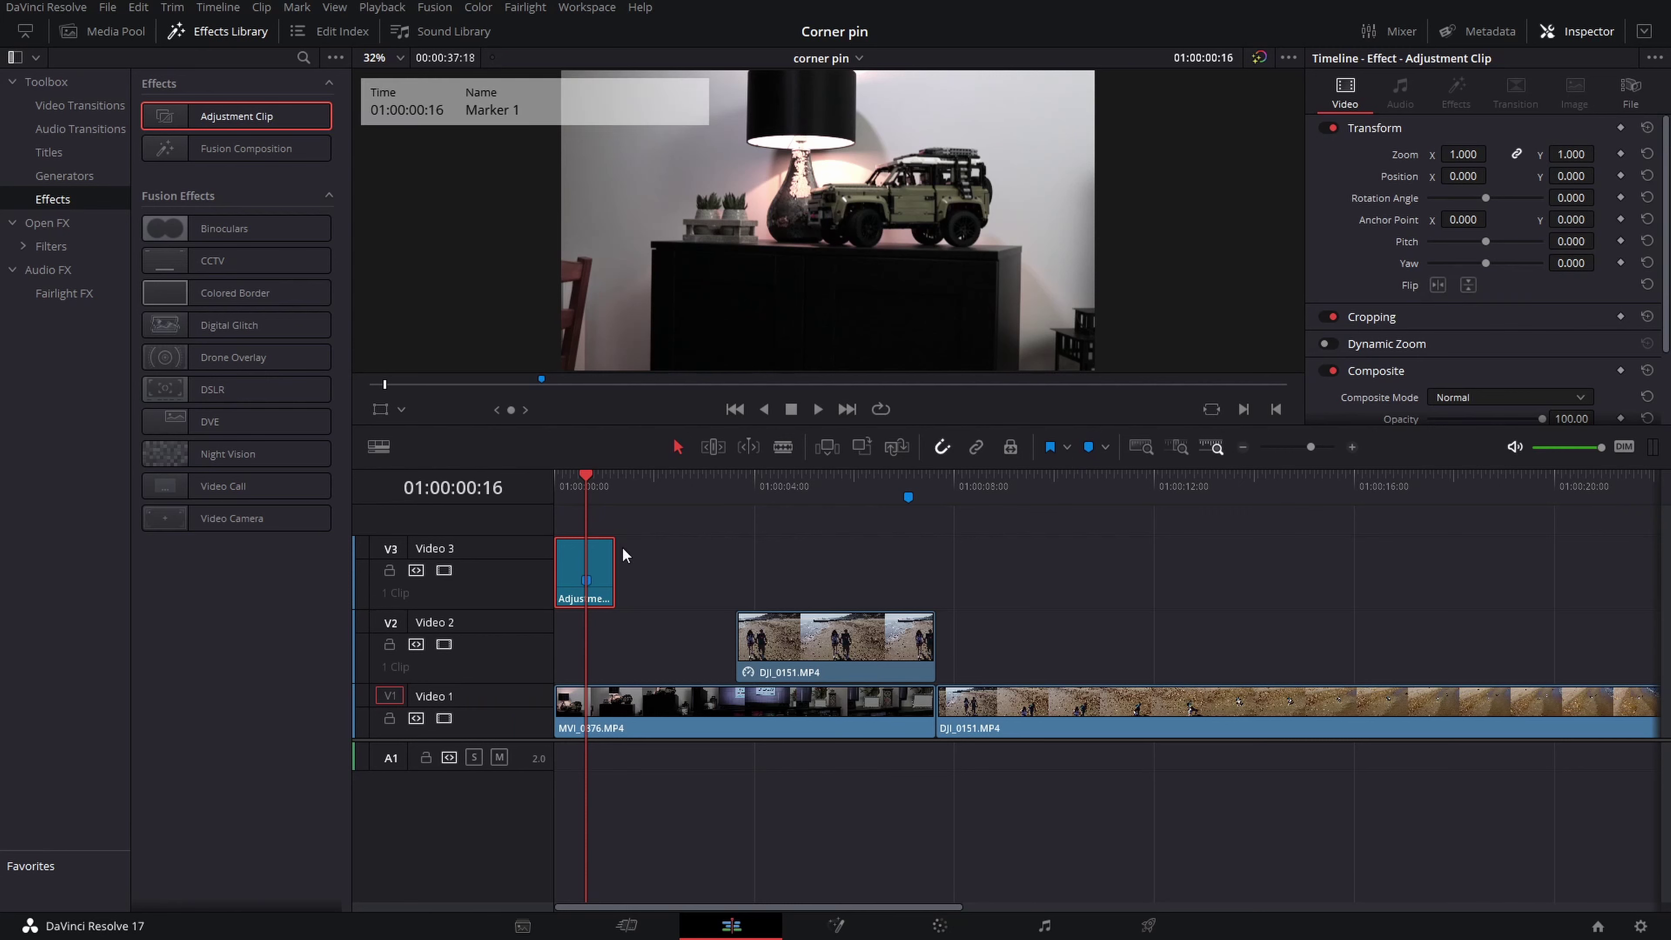
pyautogui.moveTo(610, 563); pyautogui.dragTo(940, 574)
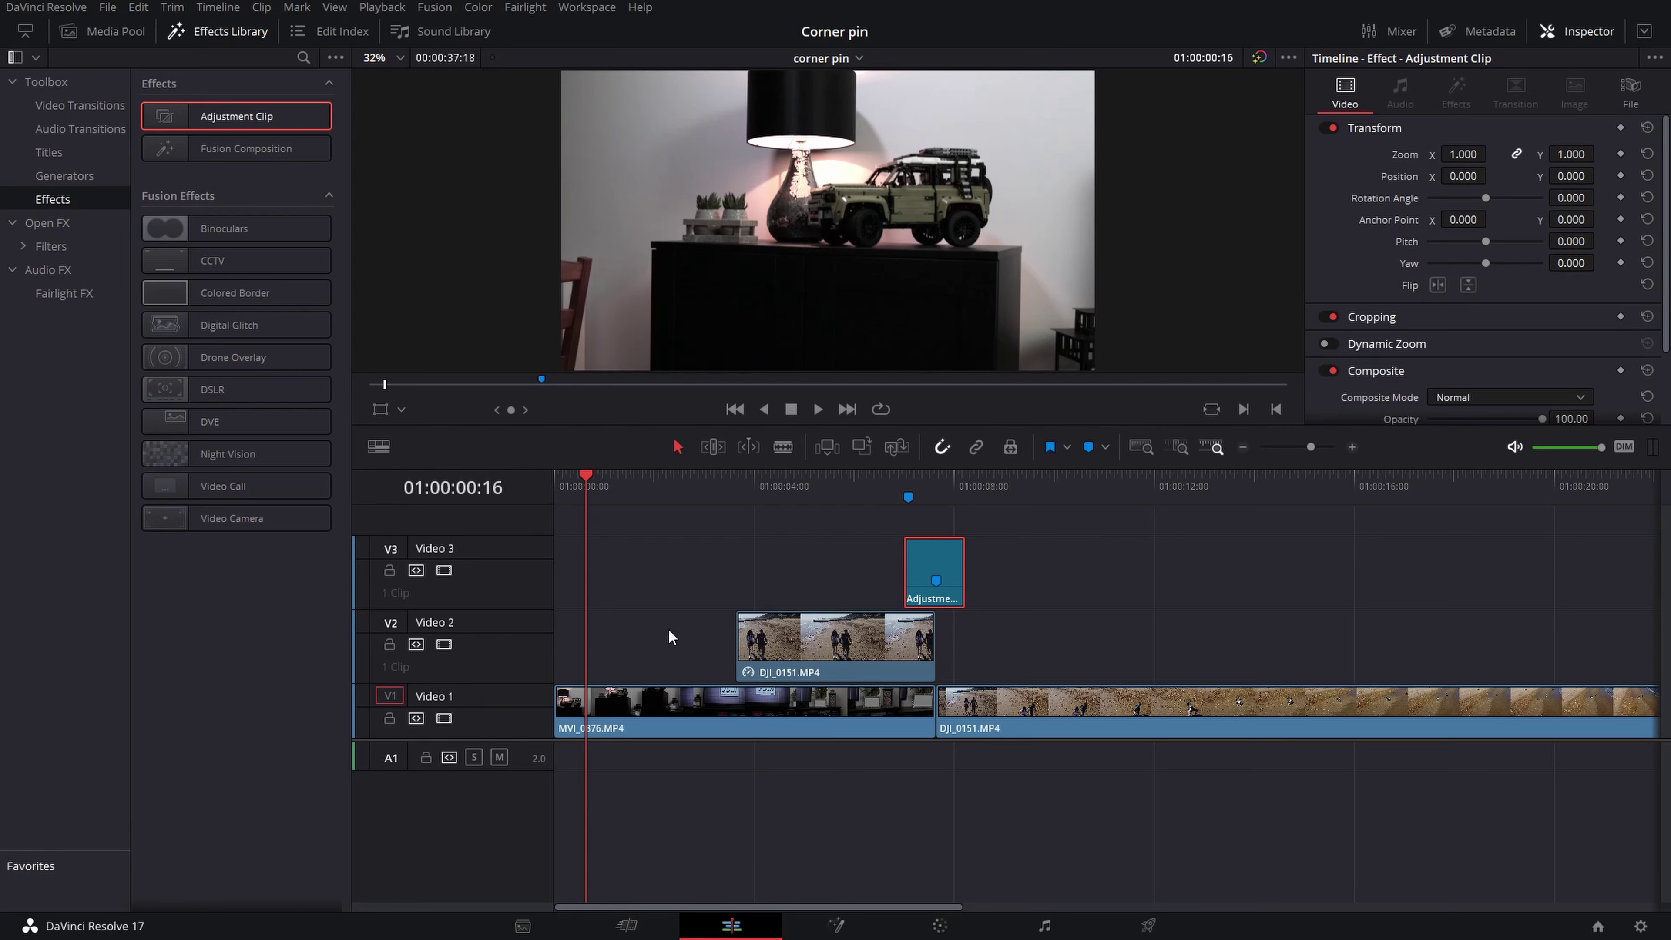
pyautogui.moveTo(708, 638); pyautogui.dragTo(801, 736)
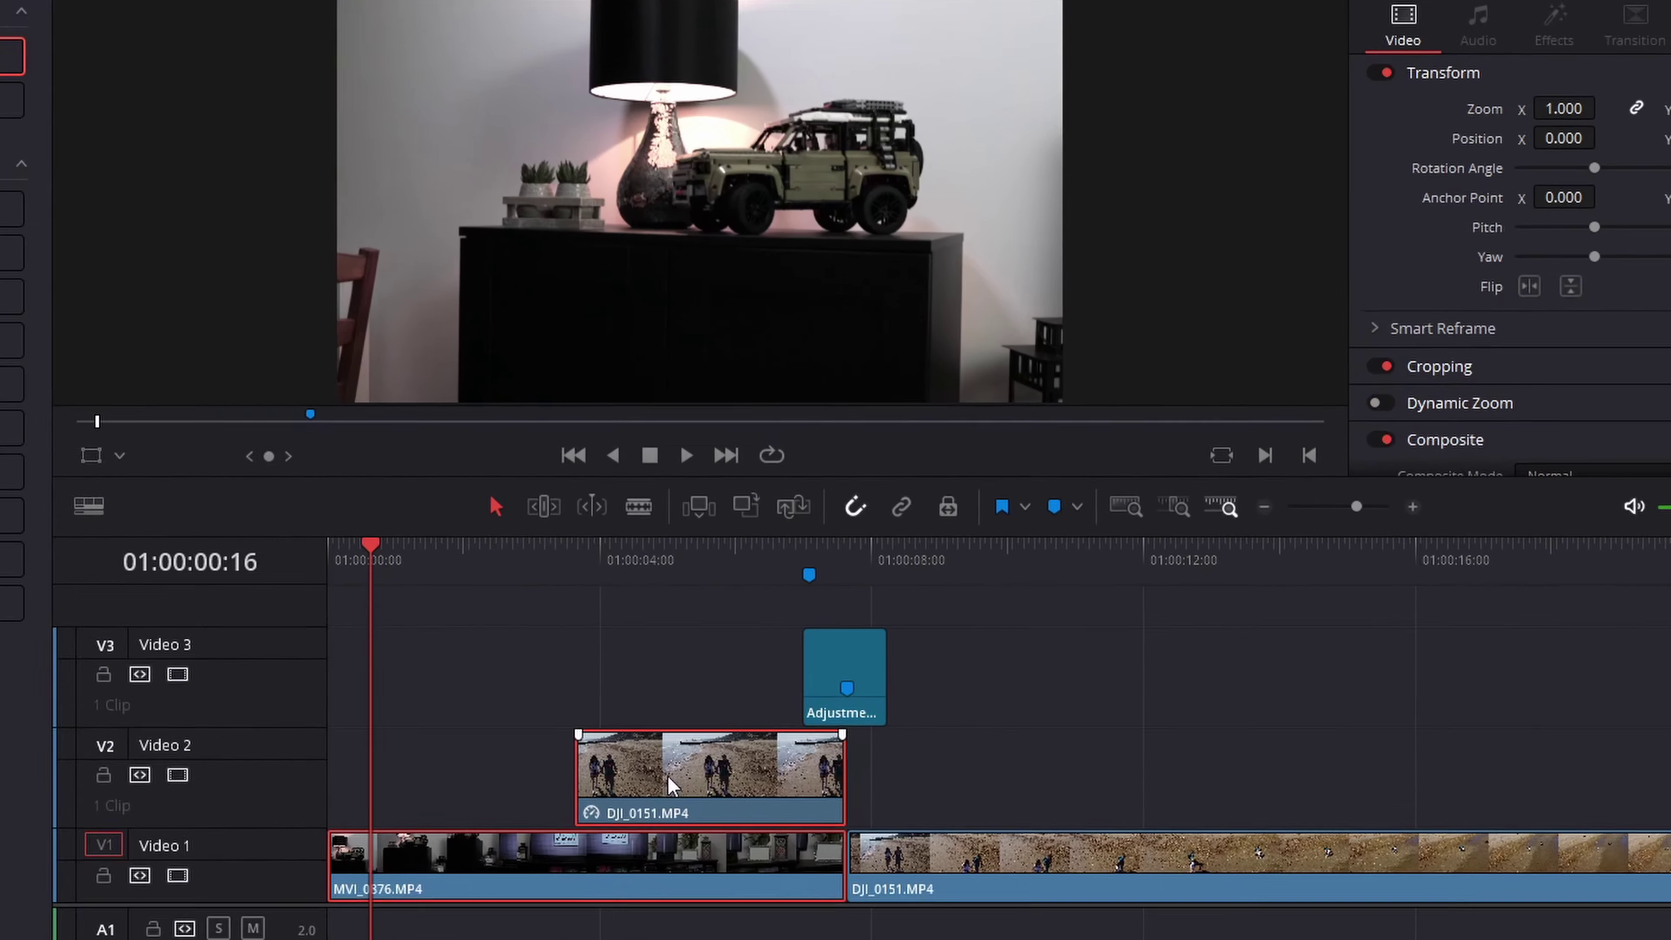
# Merge the selected room clip and freeze frame into Fusion Clip 3, then jump to the edit point
pyautogui.rightClick(671, 785)
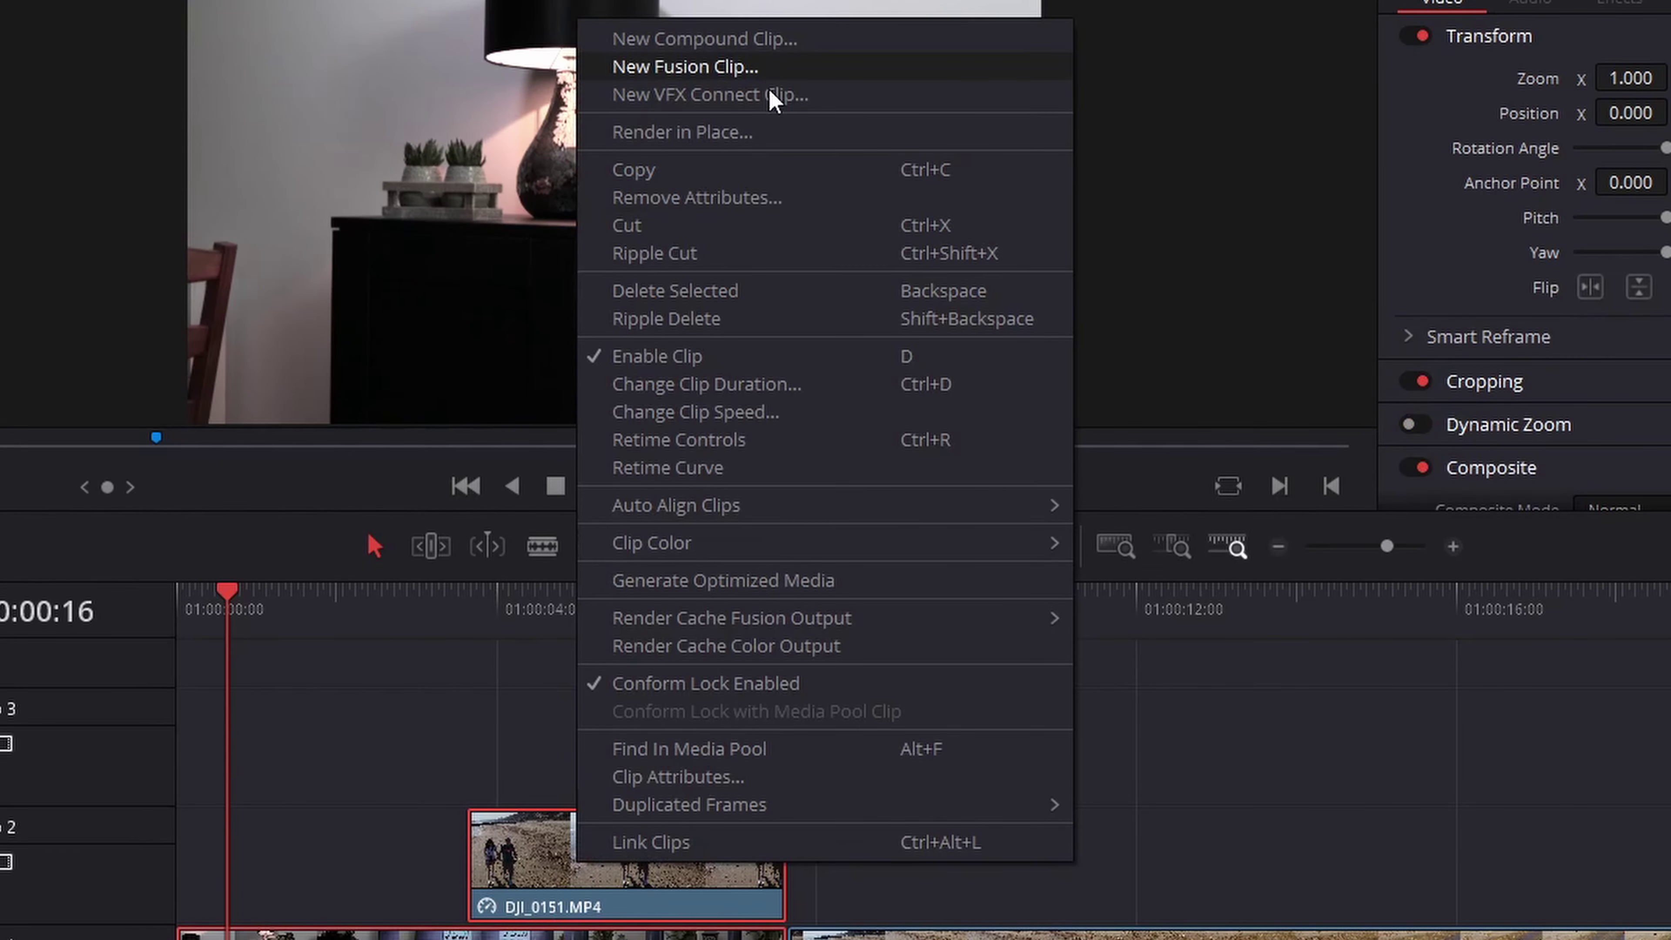
pyautogui.click(799, 68)
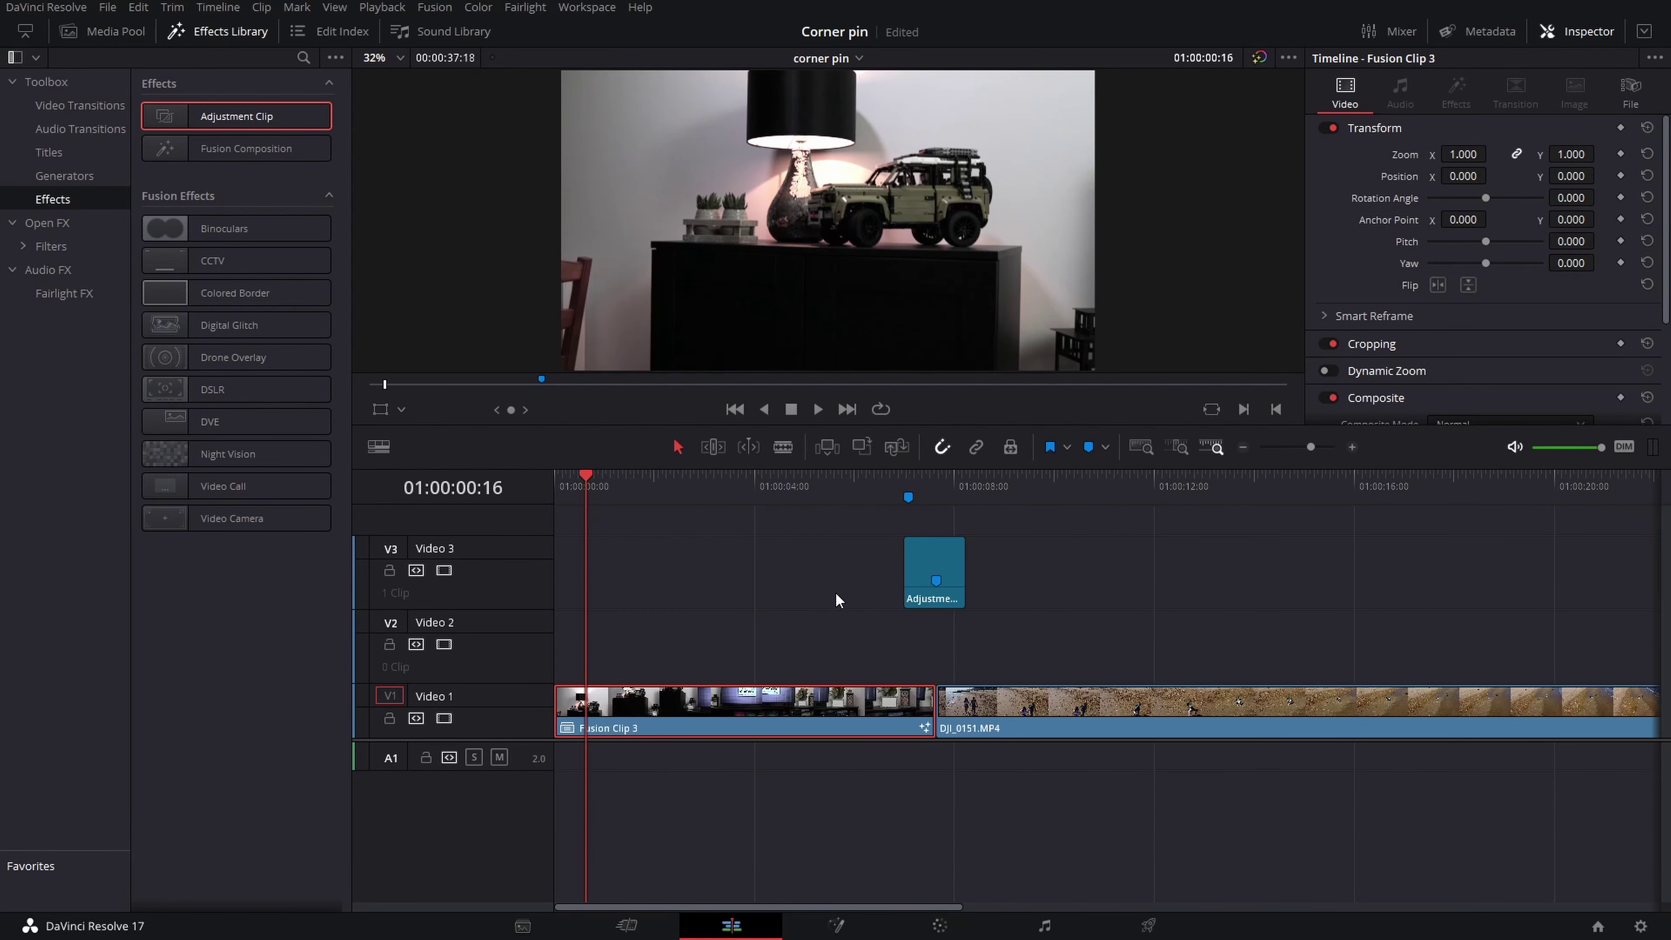
pyautogui.press('Down')
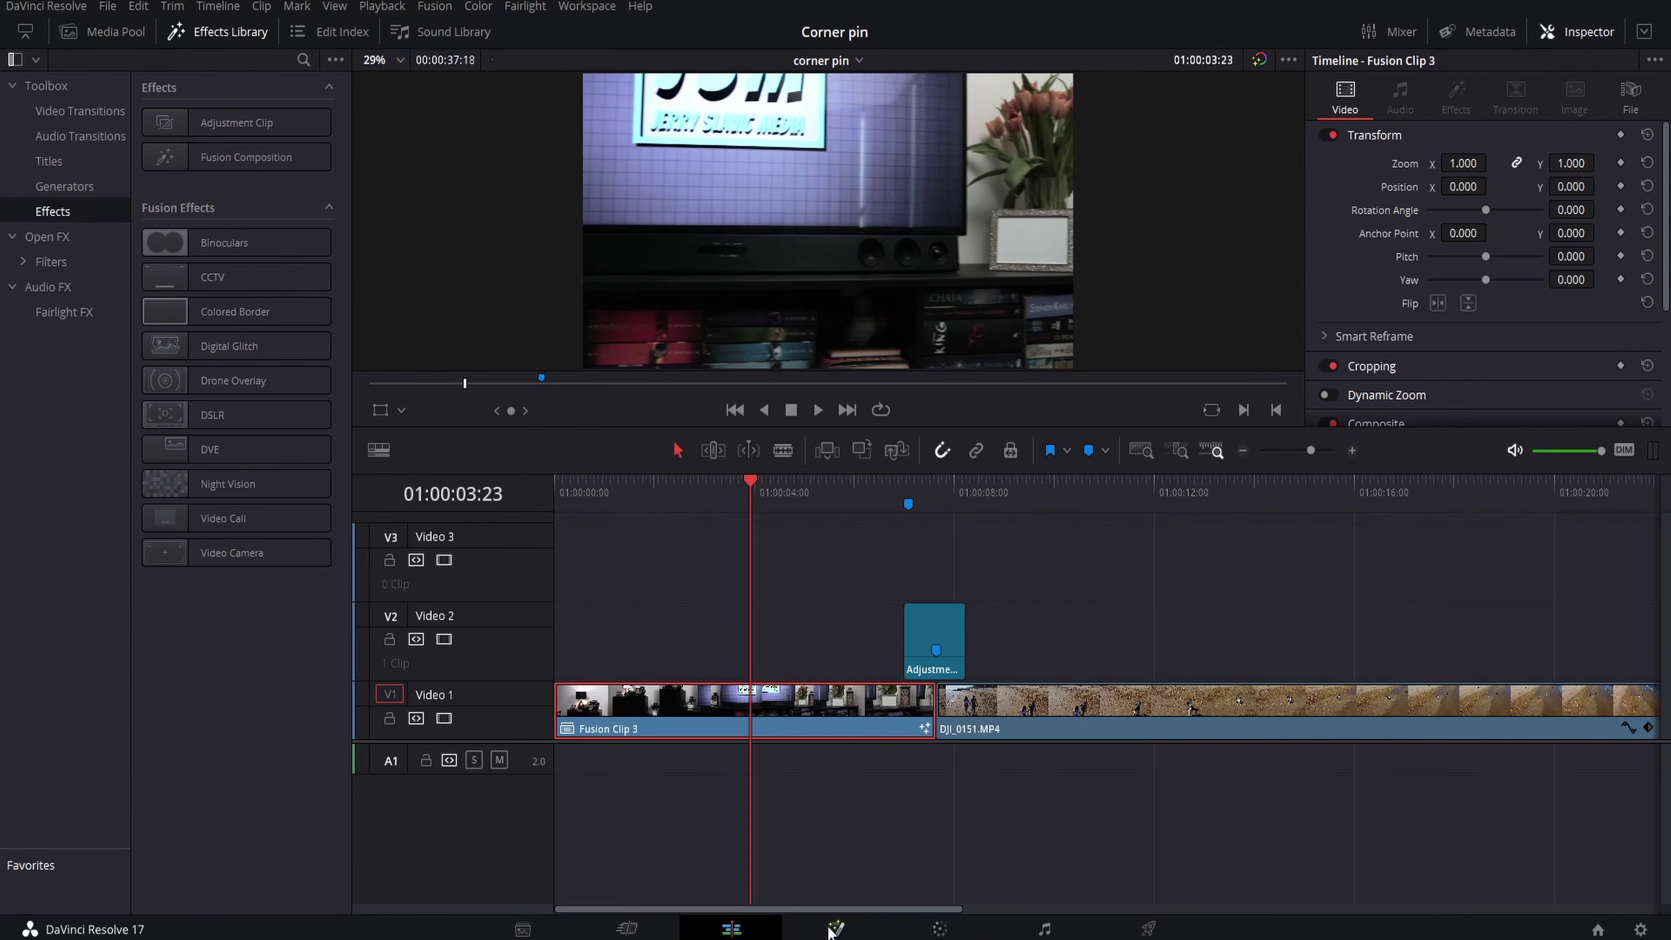
# On the Fusion page, replace Merge1 with a Planar Tracker between MediaIn1 and MediaOut1
pyautogui.click(833, 929)
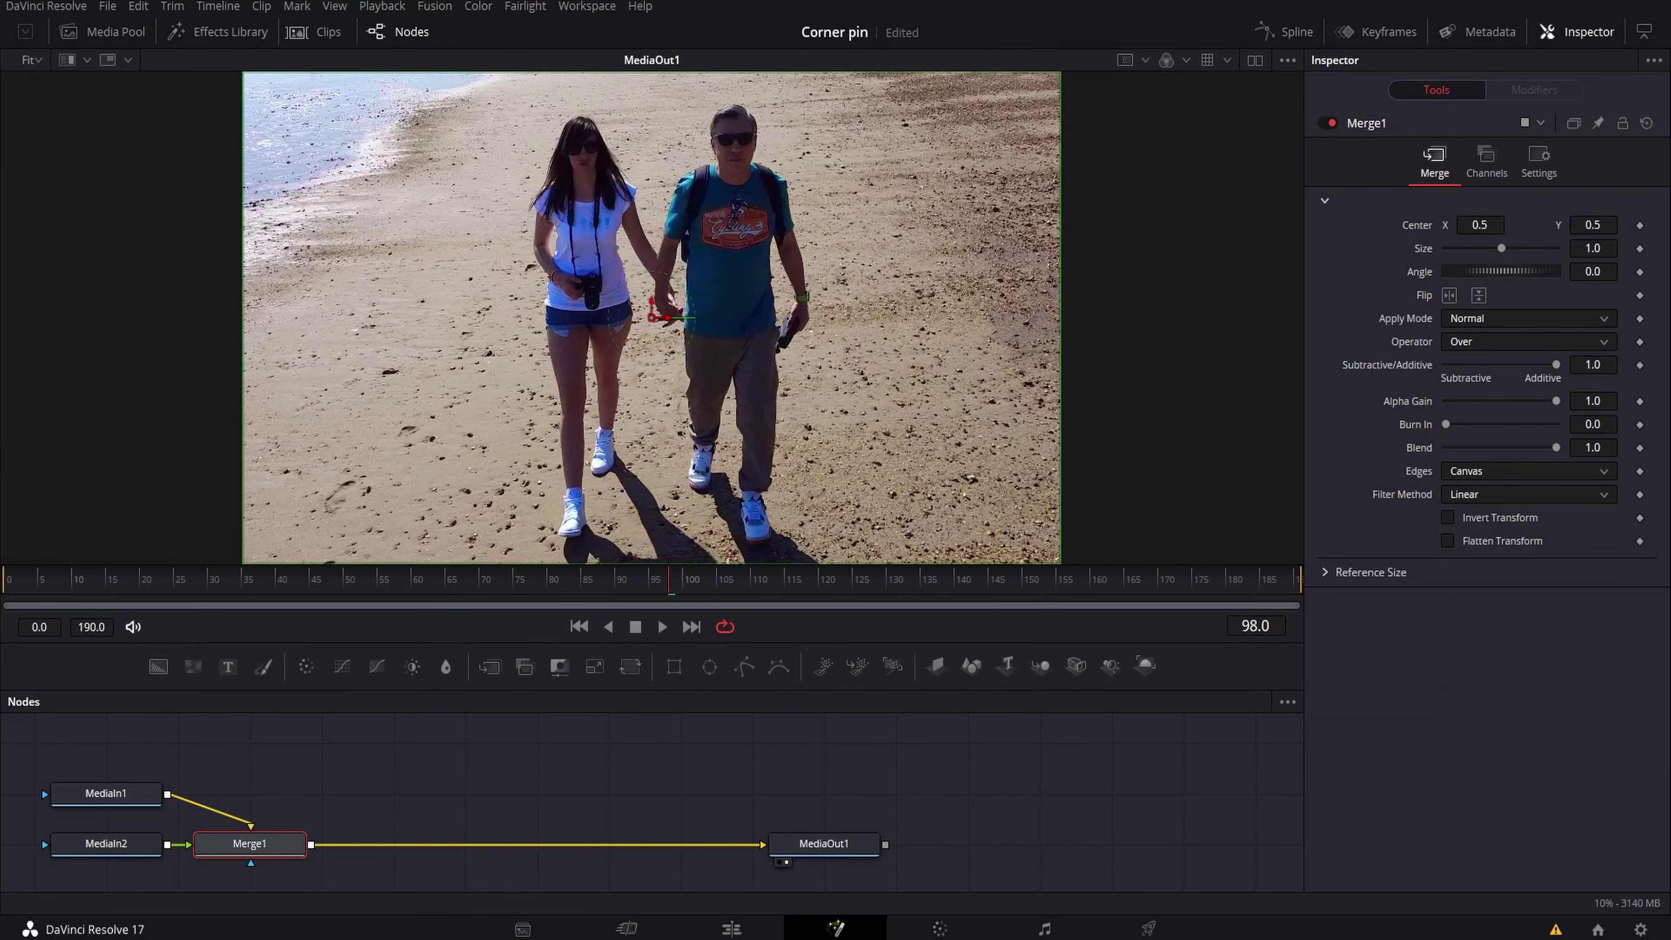
pyautogui.press('Delete')
pyautogui.moveTo(113, 844)
pyautogui.mouseDown()
pyautogui.moveTo(113, 739)
pyautogui.moveTo(112, 844)
pyautogui.mouseUp()
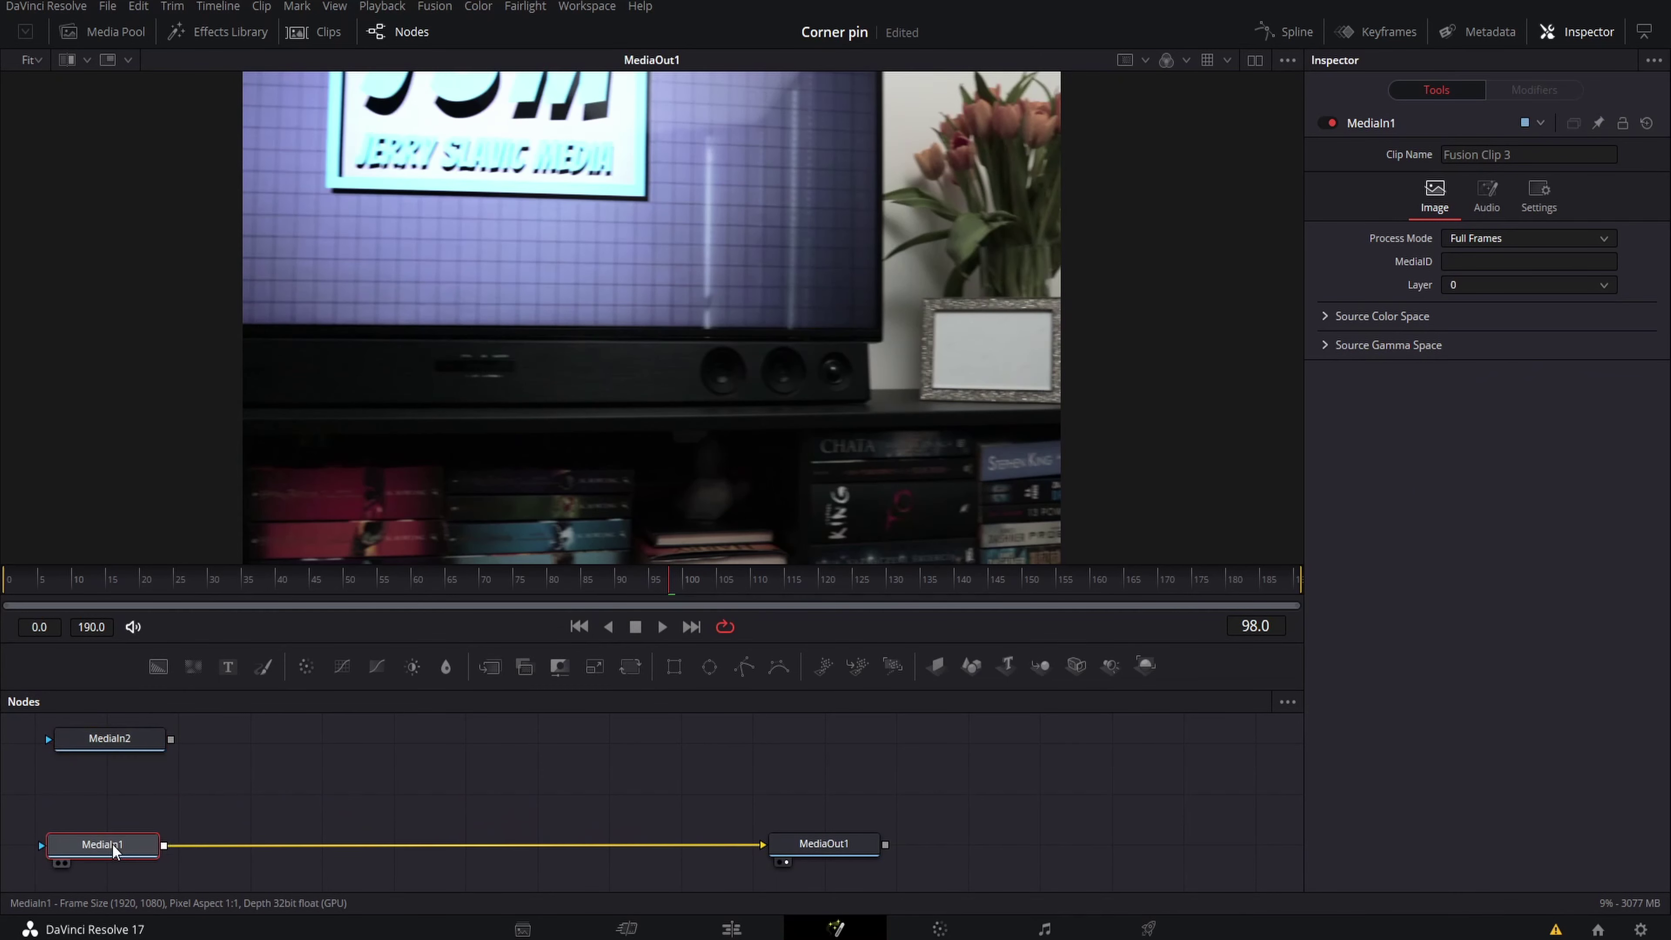
pyautogui.hotkey('shift', 'space')
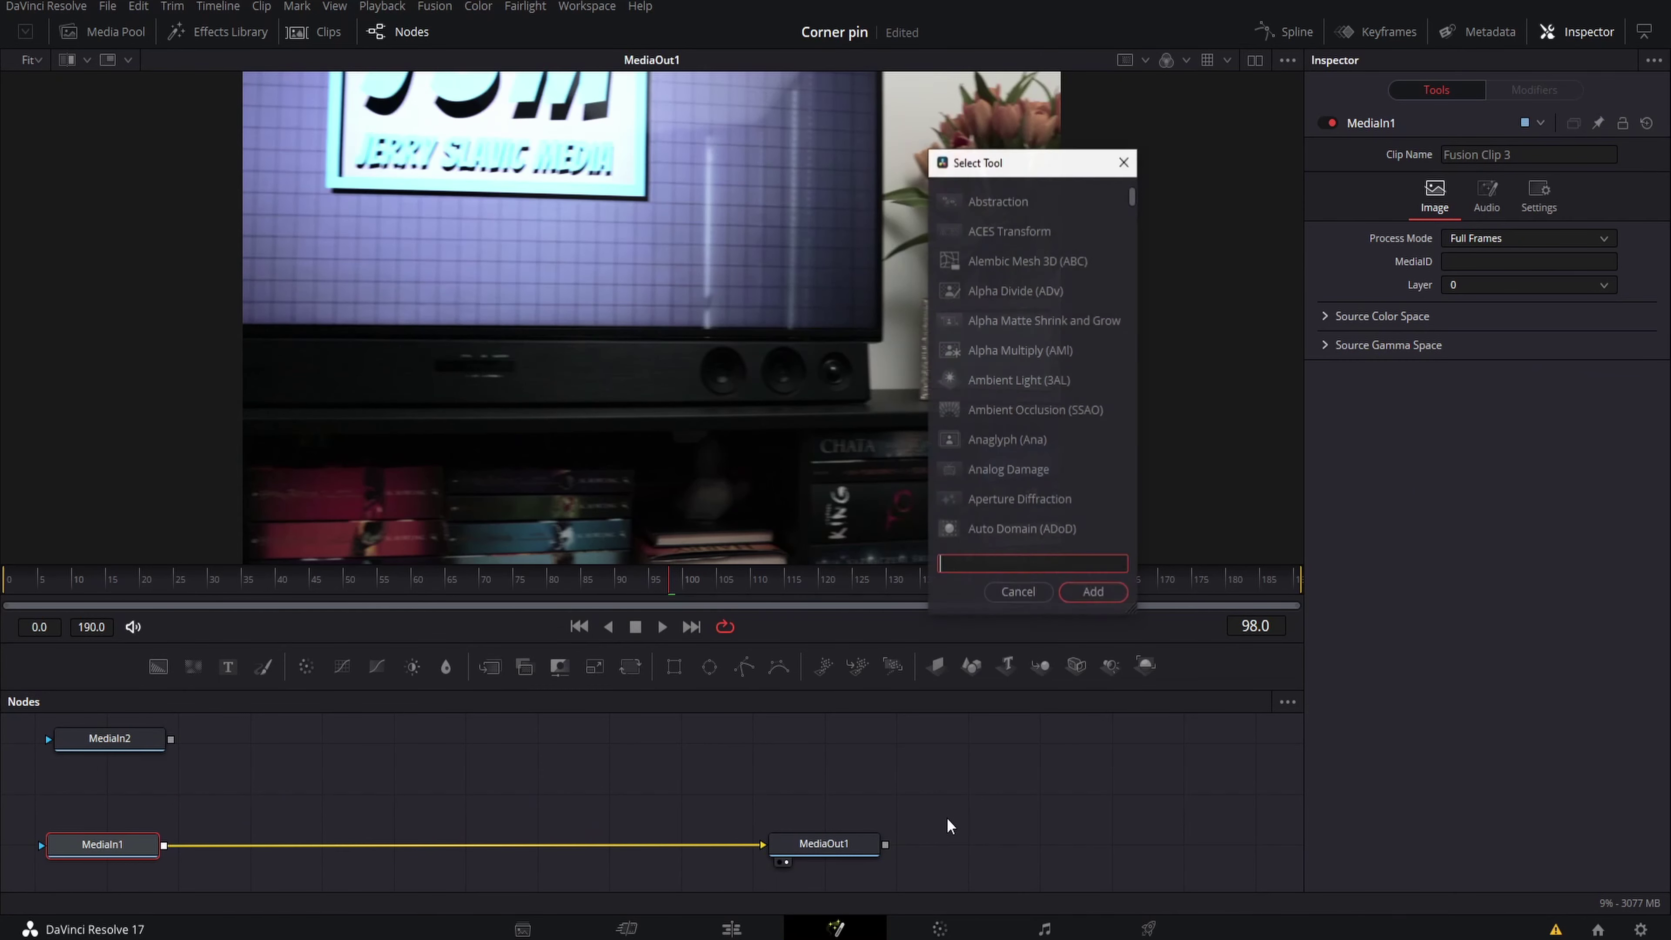
pyautogui.write('plana')
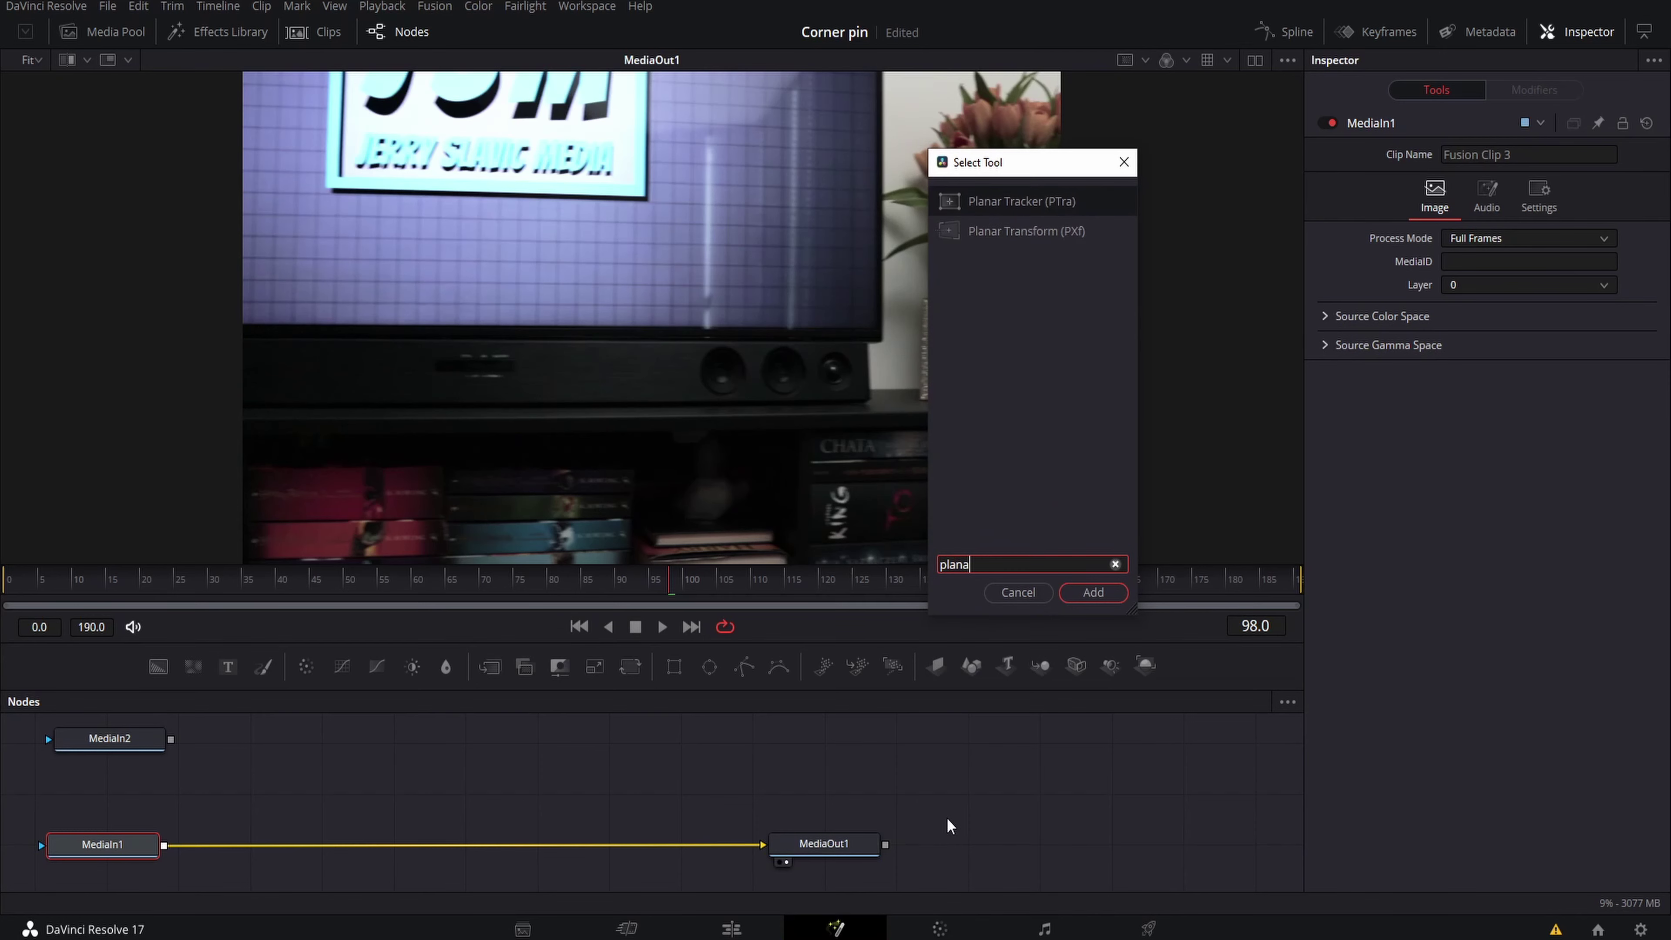
pyautogui.click(1006, 204)
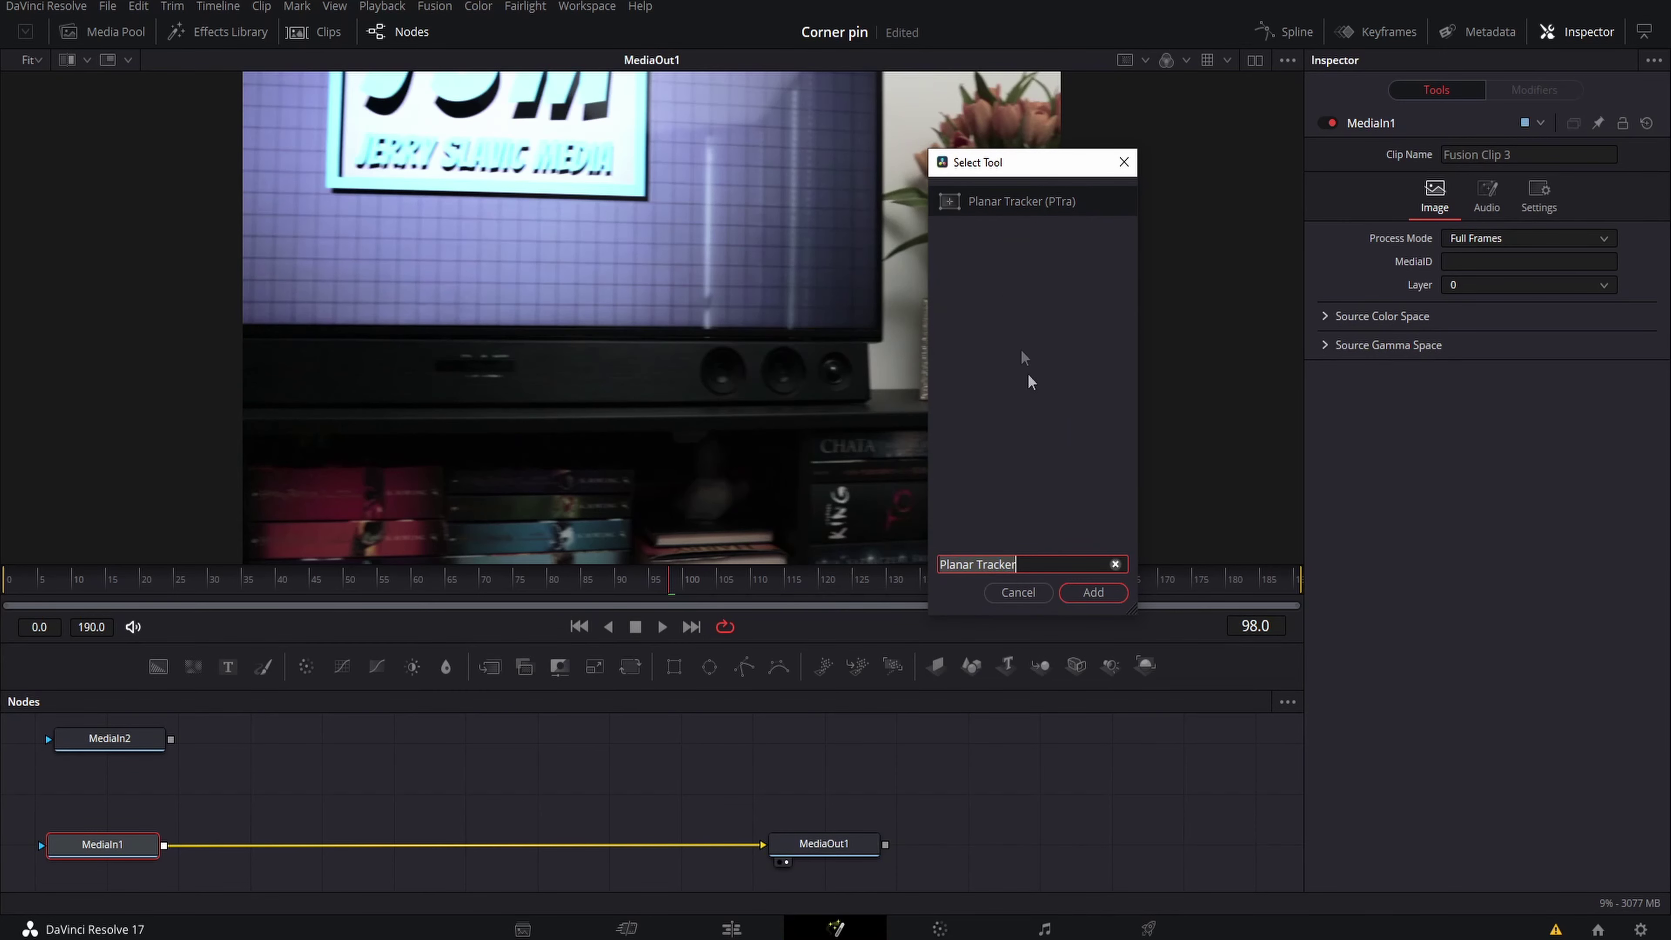
pyautogui.click(1092, 592)
pyautogui.press('space')
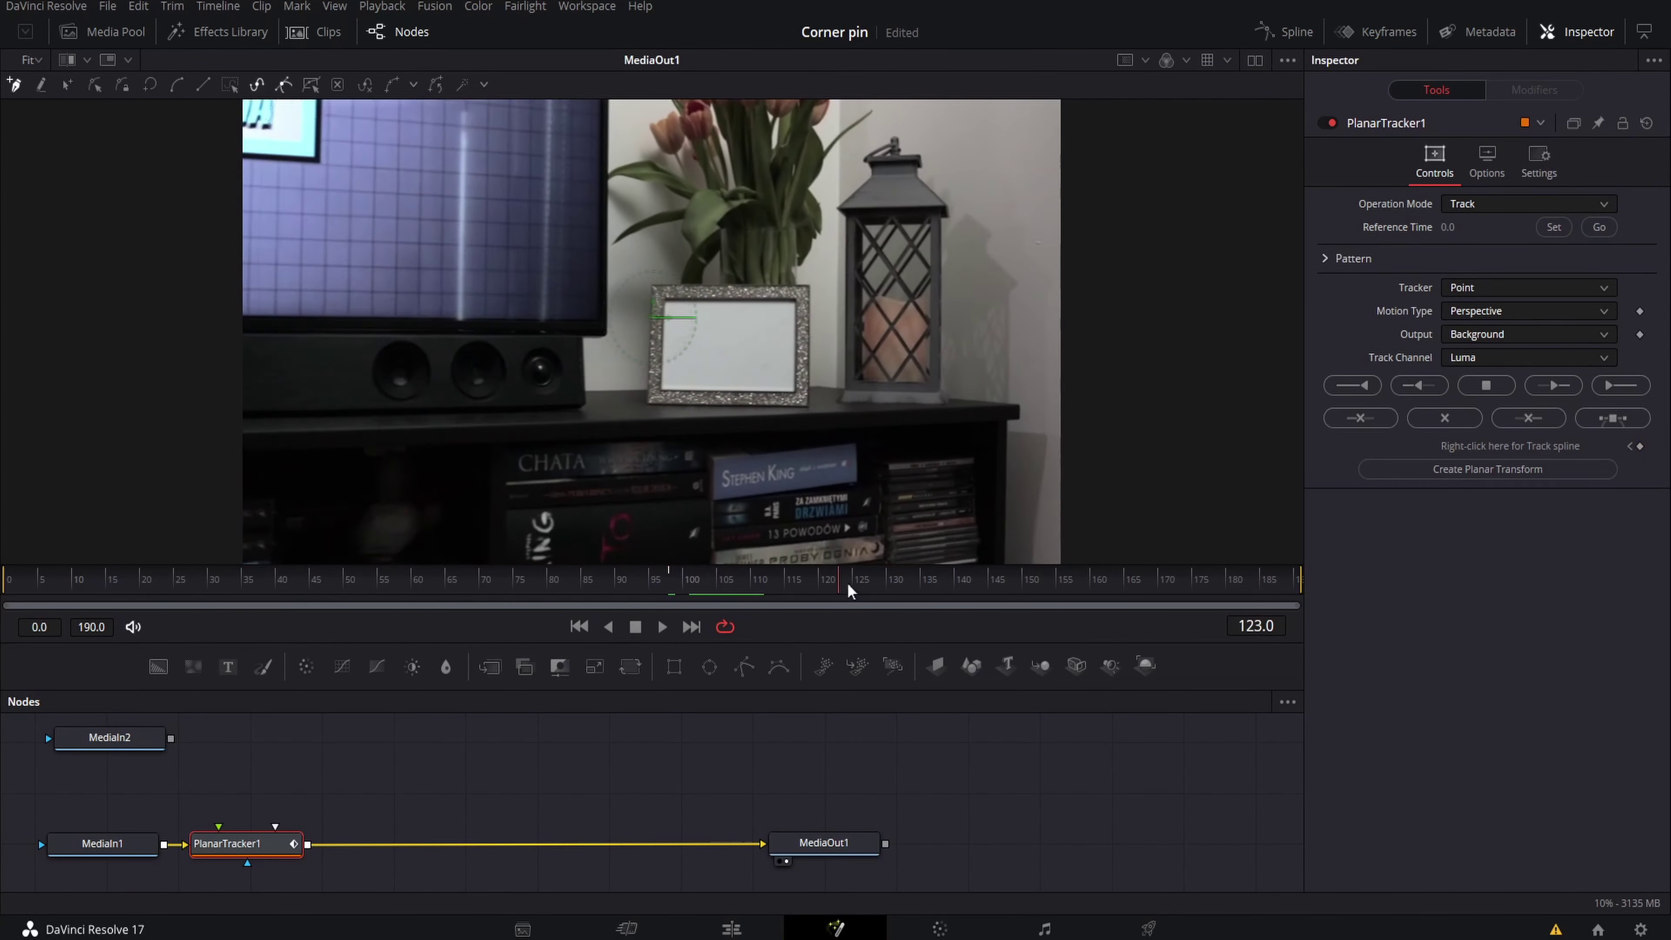
# Outline the picture frame's inner edge as the tracking shape, then fit the viewer
pyautogui.scroll(3, 440, 362)
pyautogui.scroll(3, 322, 318)
pyautogui.click(280, 314)
pyautogui.click(880, 316)
pyautogui.click(1179, 317)
pyautogui.scroll(-5, 1179, 317)
pyautogui.click(1186, 350)
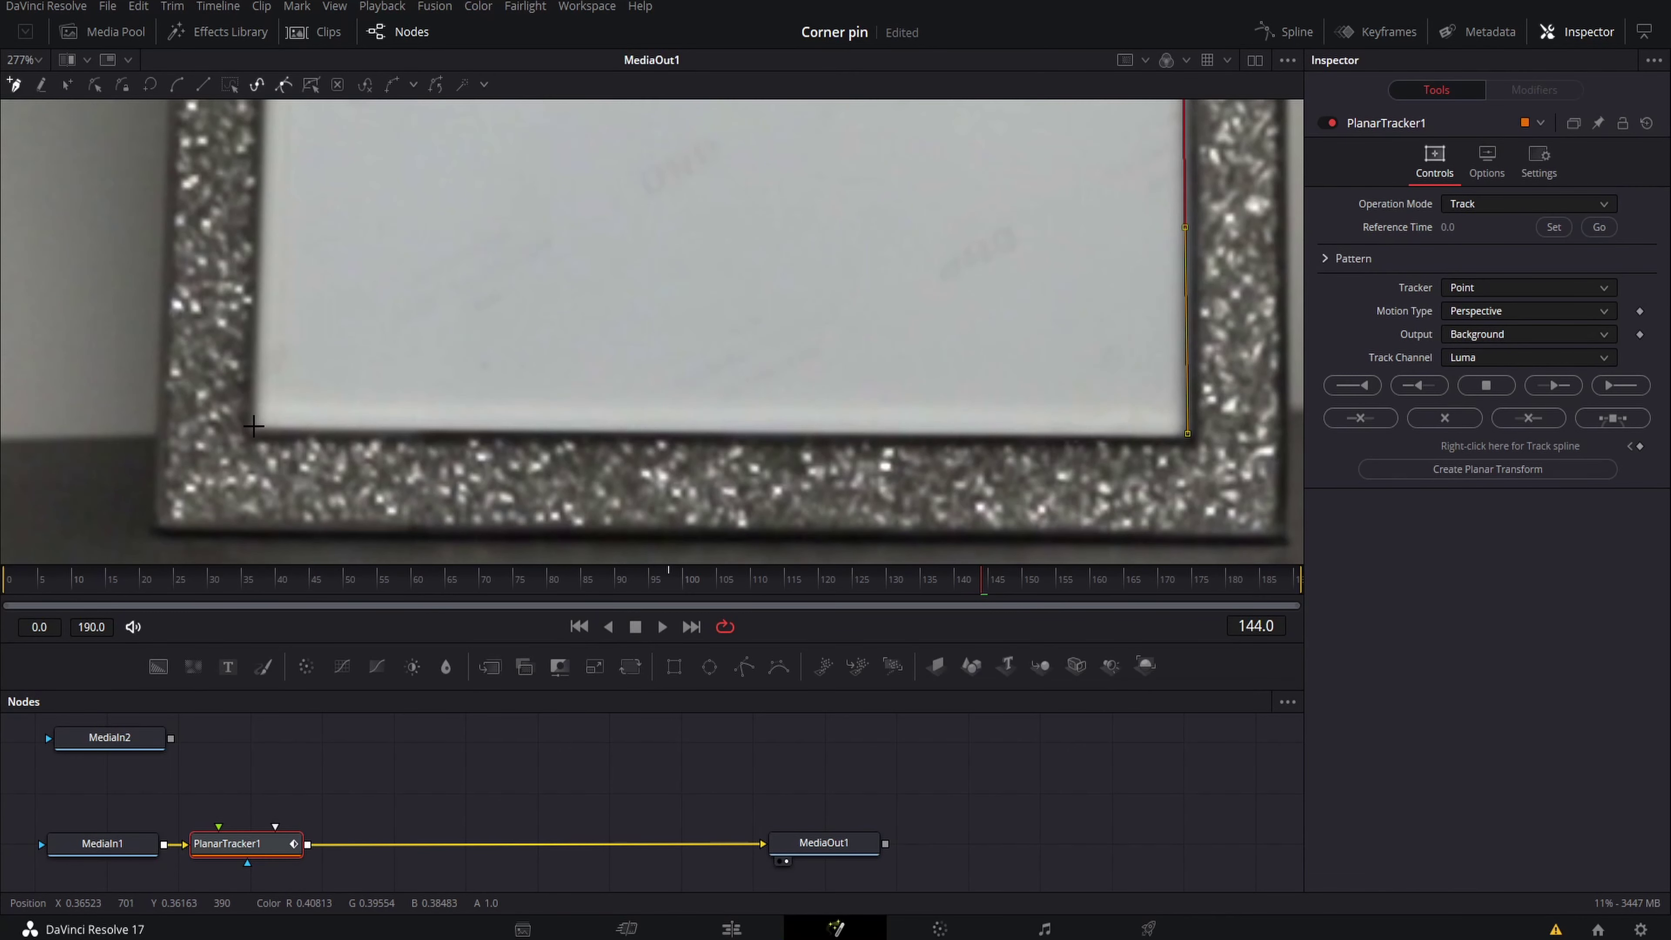
pyautogui.click(256, 426)
pyautogui.scroll(5, 291, 313)
pyautogui.click(286, 313)
pyautogui.scroll(-5, 1000, 349)
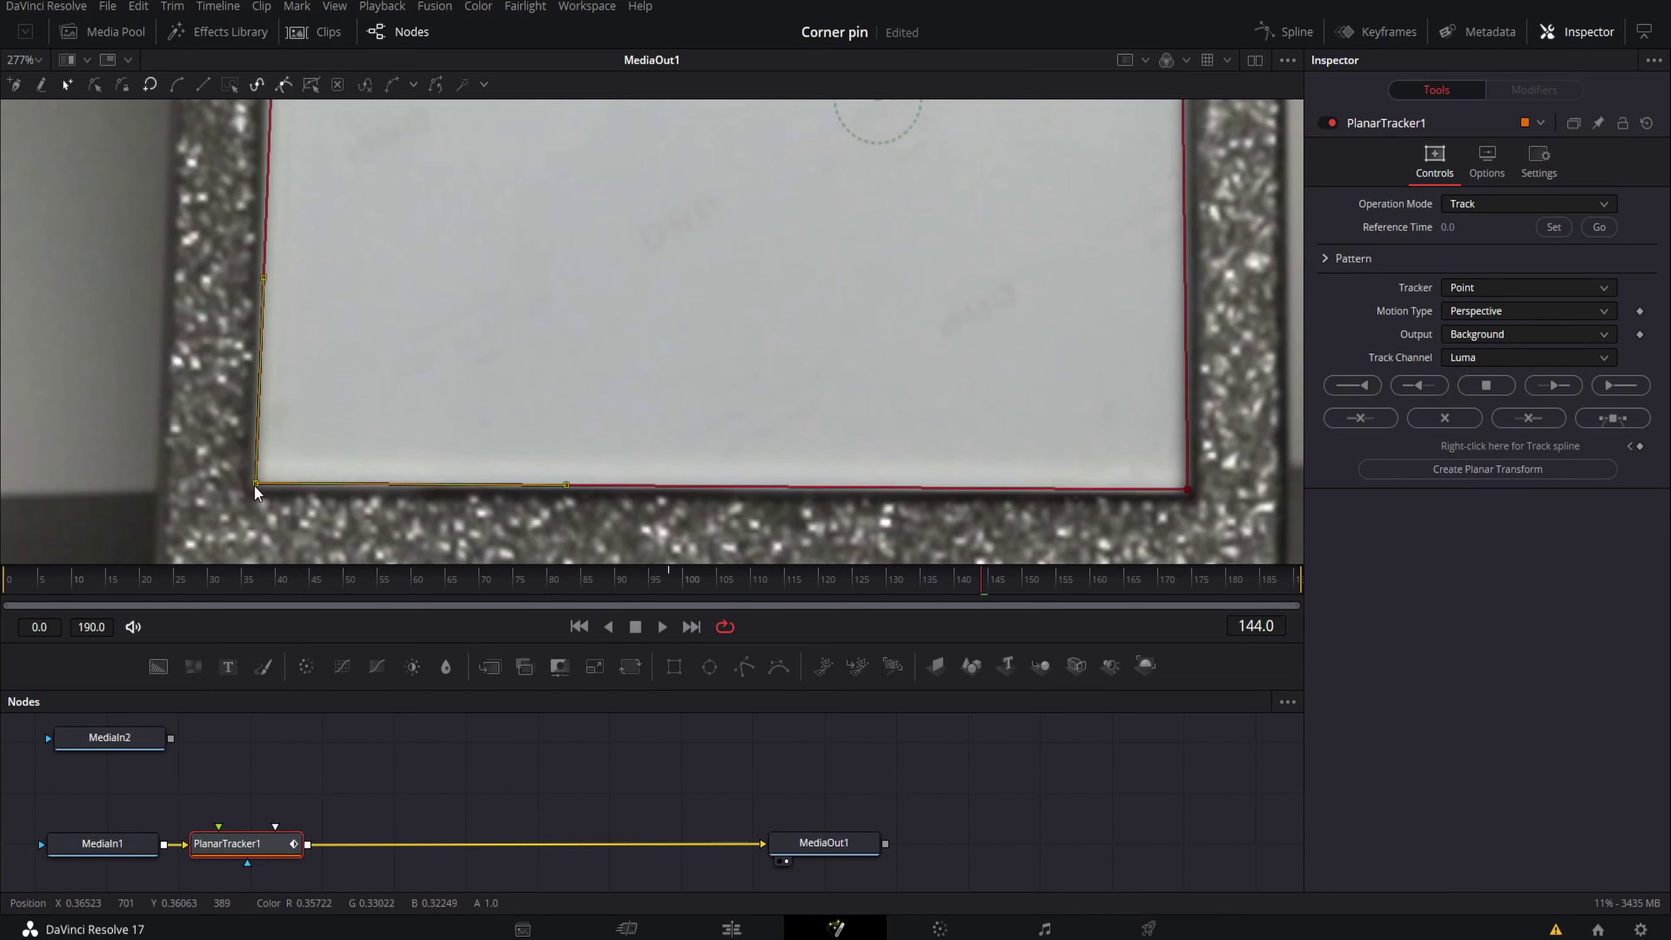
pyautogui.scroll(5, 1184, 461)
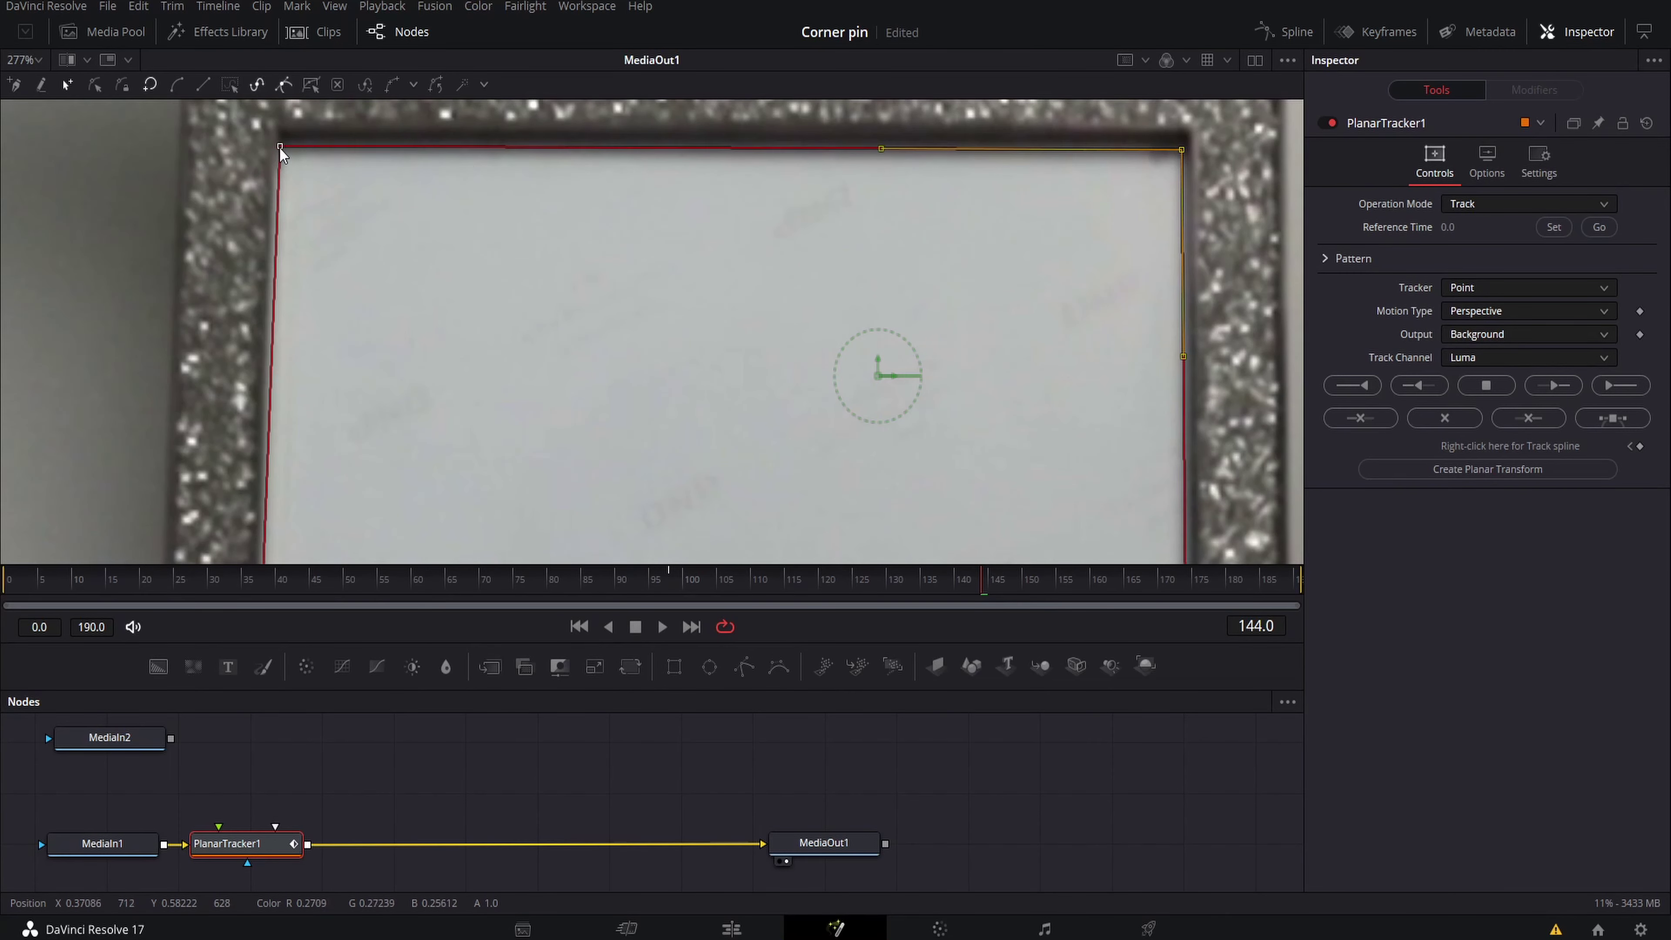
pyautogui.click(41, 59)
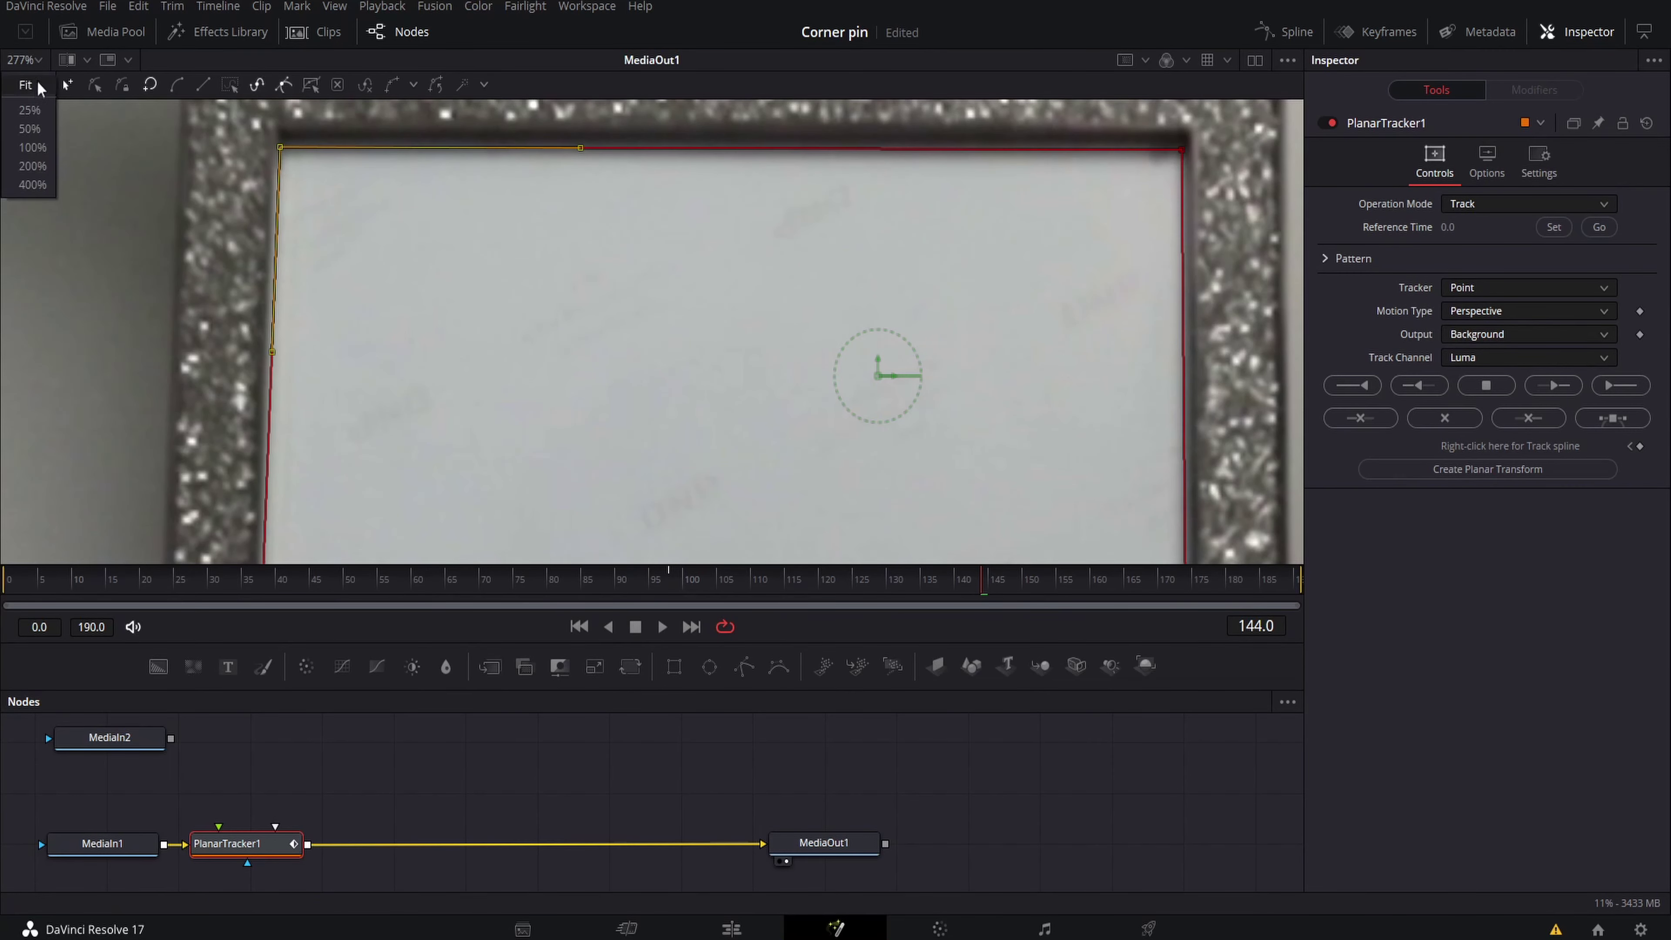
pyautogui.click(38, 97)
# Track from reference frame 144 forward and backward using Hybrid Point/Area and Translation, Rotation, Scale
pyautogui.click(1535, 257)
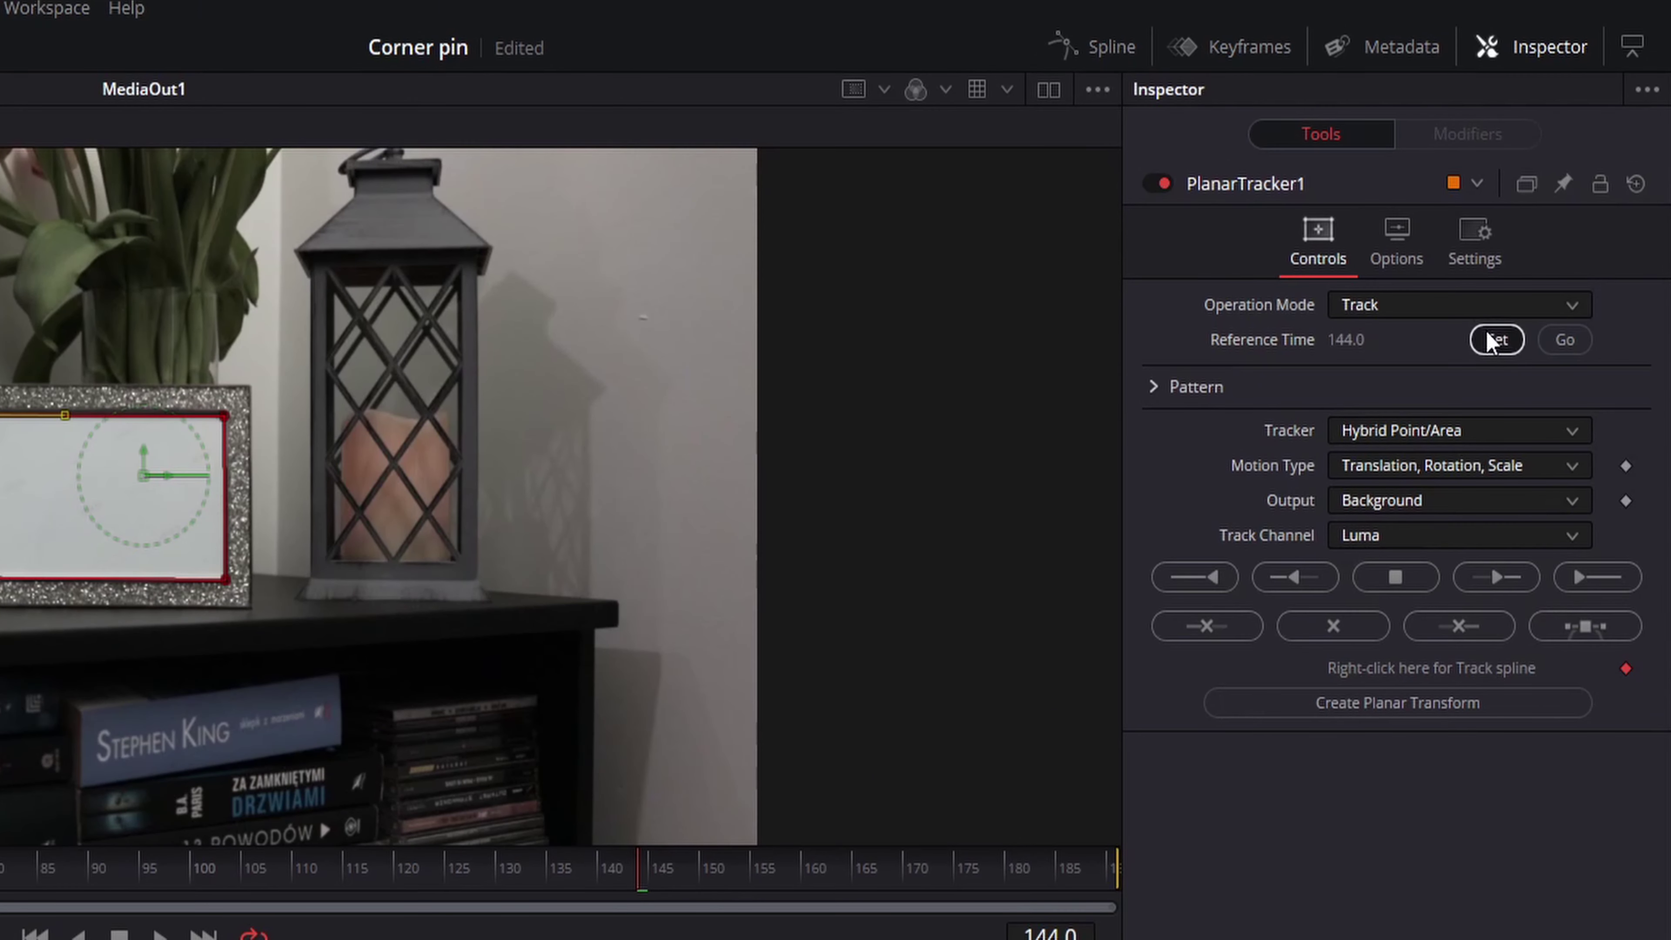
pyautogui.click(1470, 428)
pyautogui.click(1469, 442)
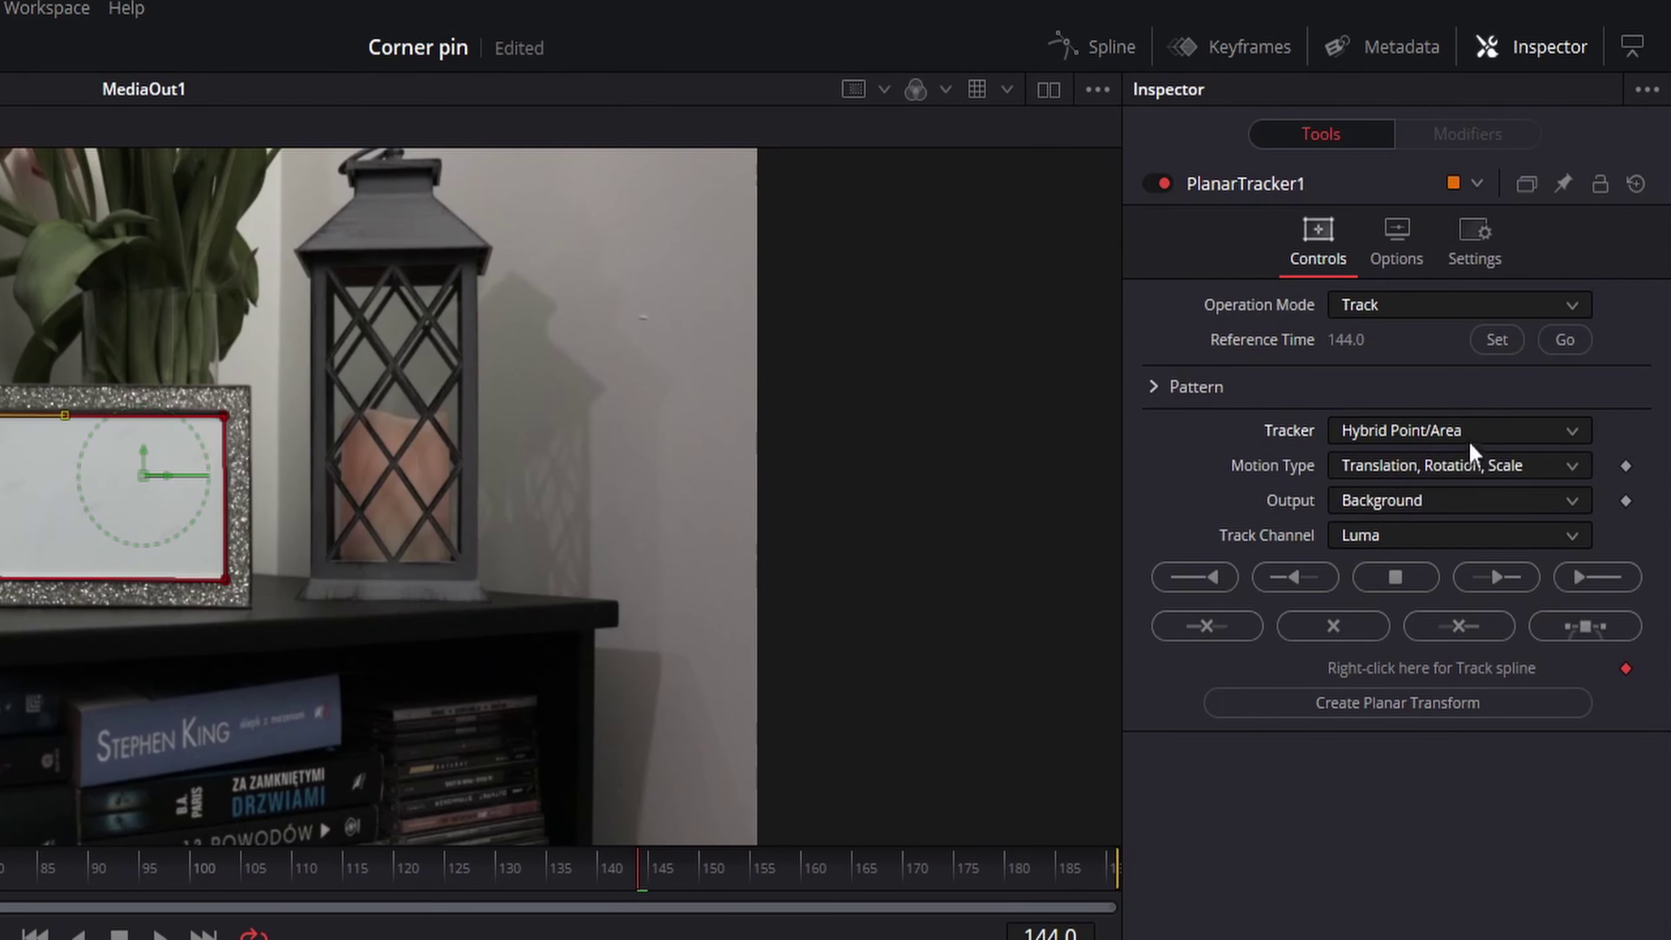
pyautogui.click(1468, 468)
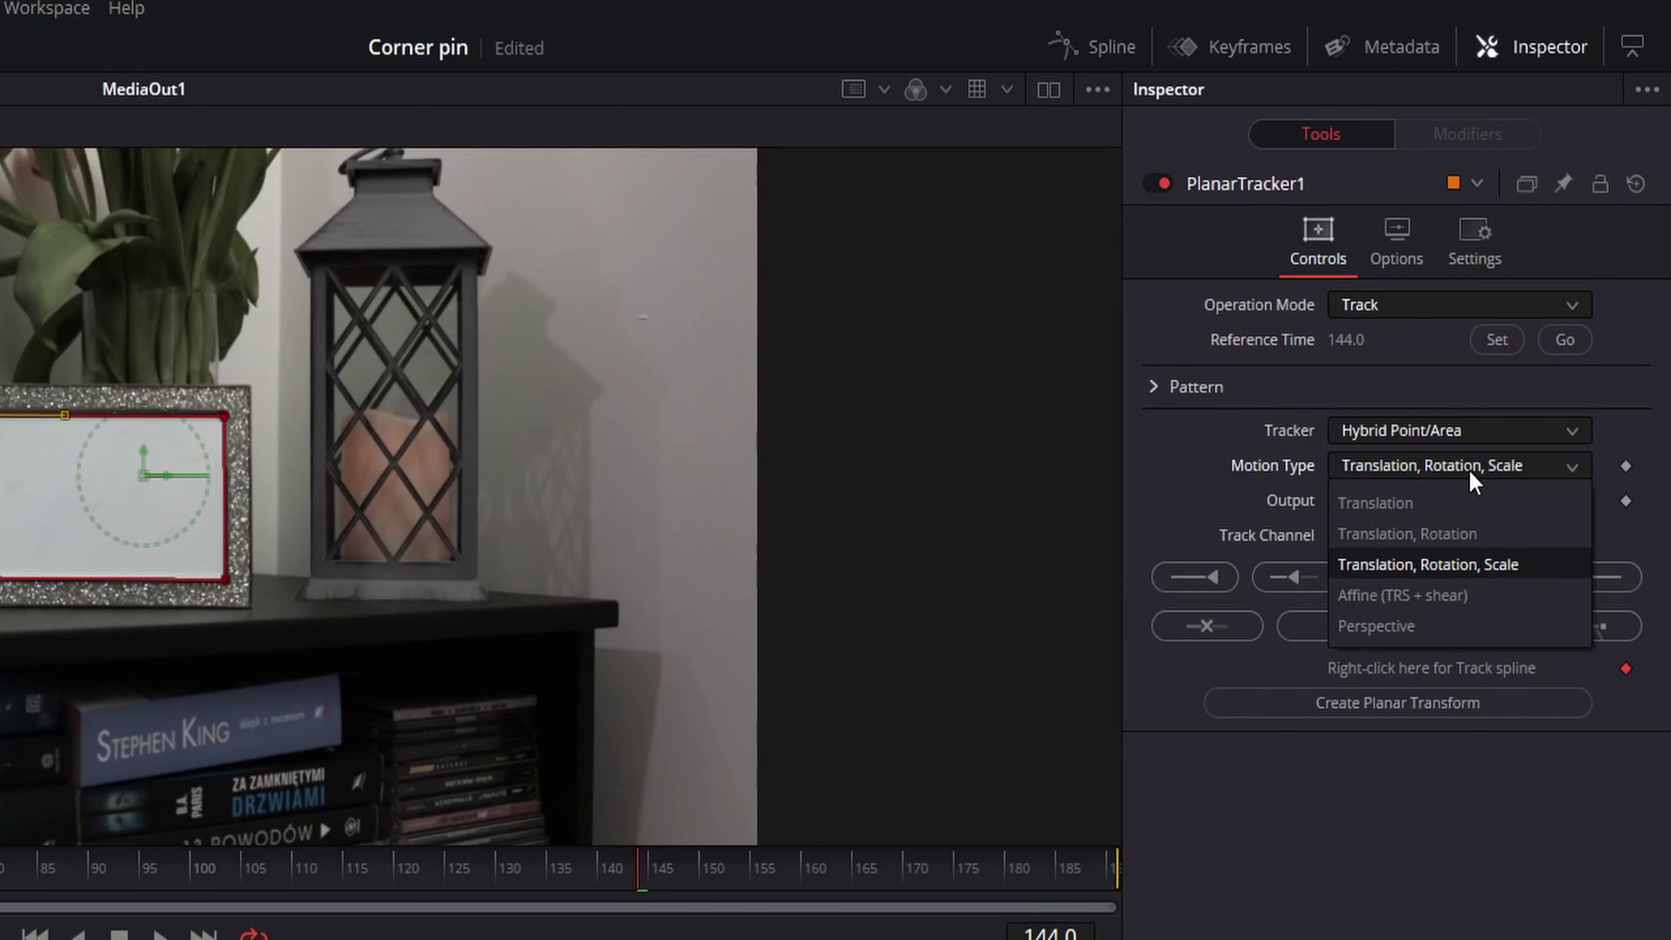
pyautogui.click(1462, 562)
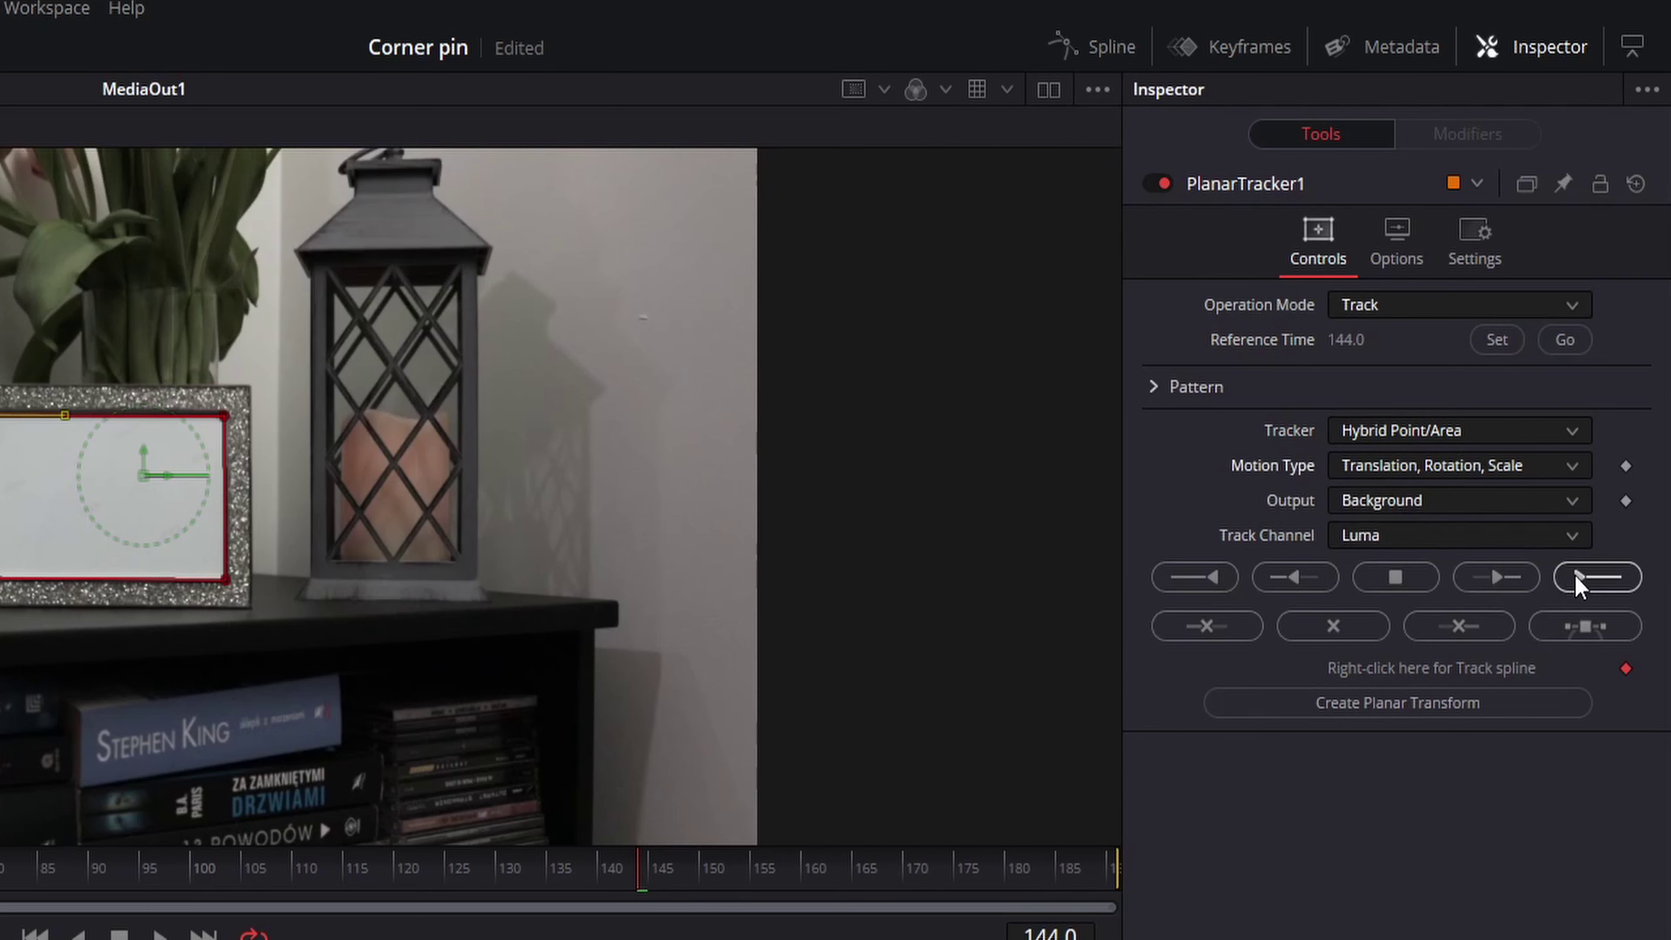
pyautogui.click(1577, 582)
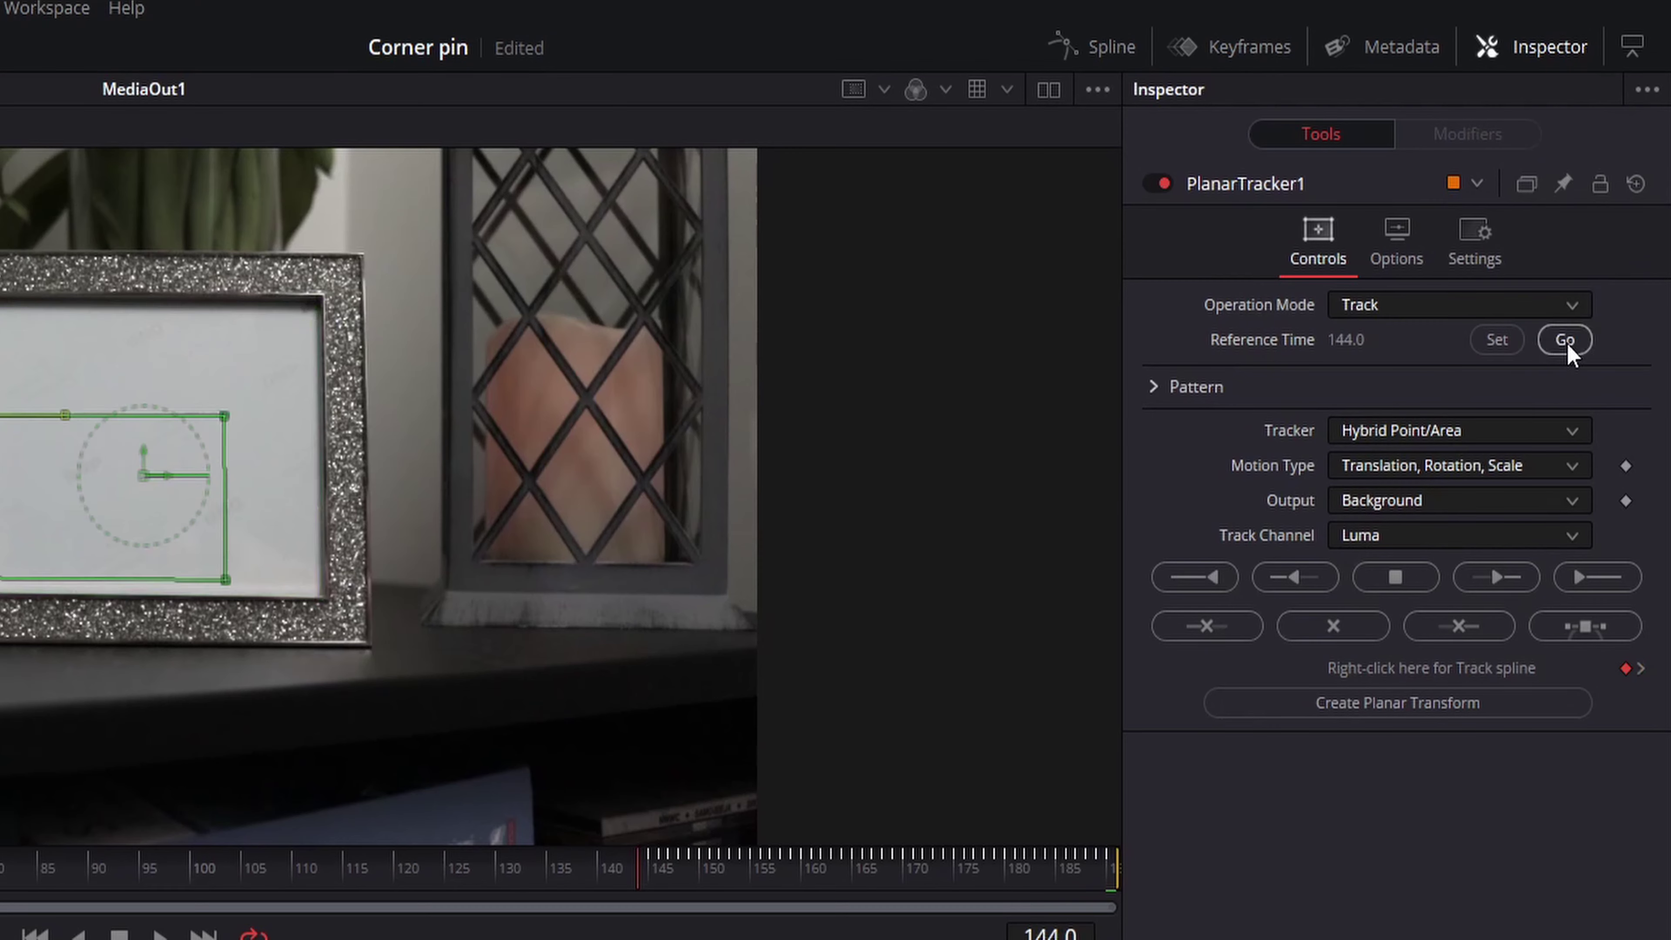
pyautogui.click(1599, 226)
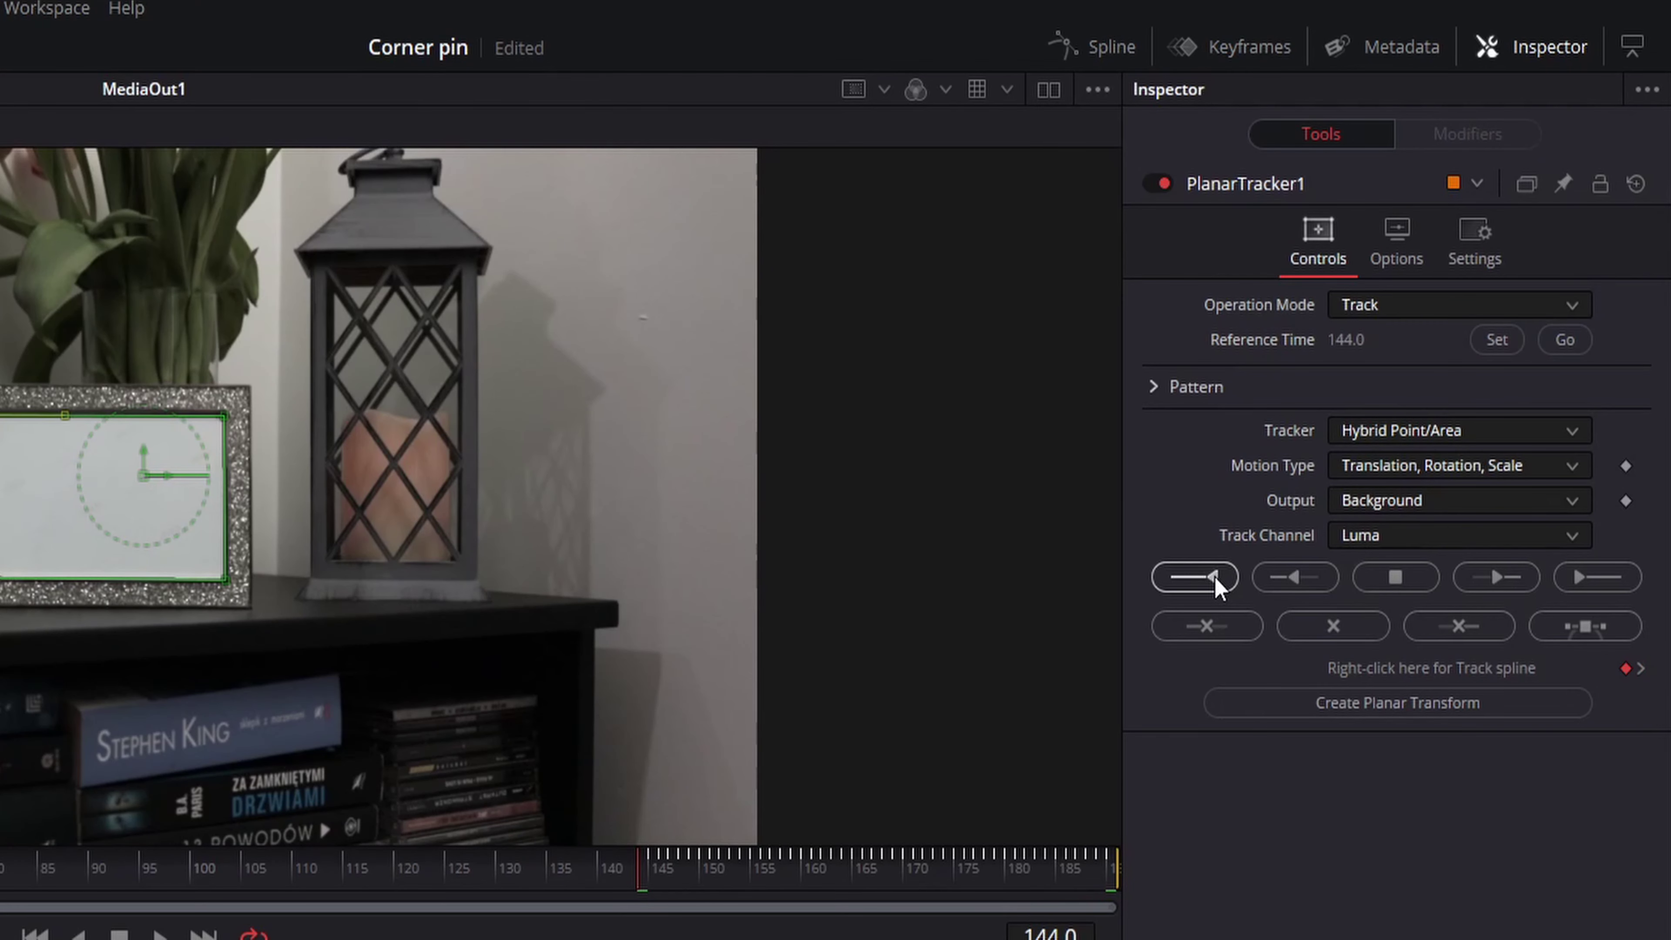
pyautogui.click(1195, 578)
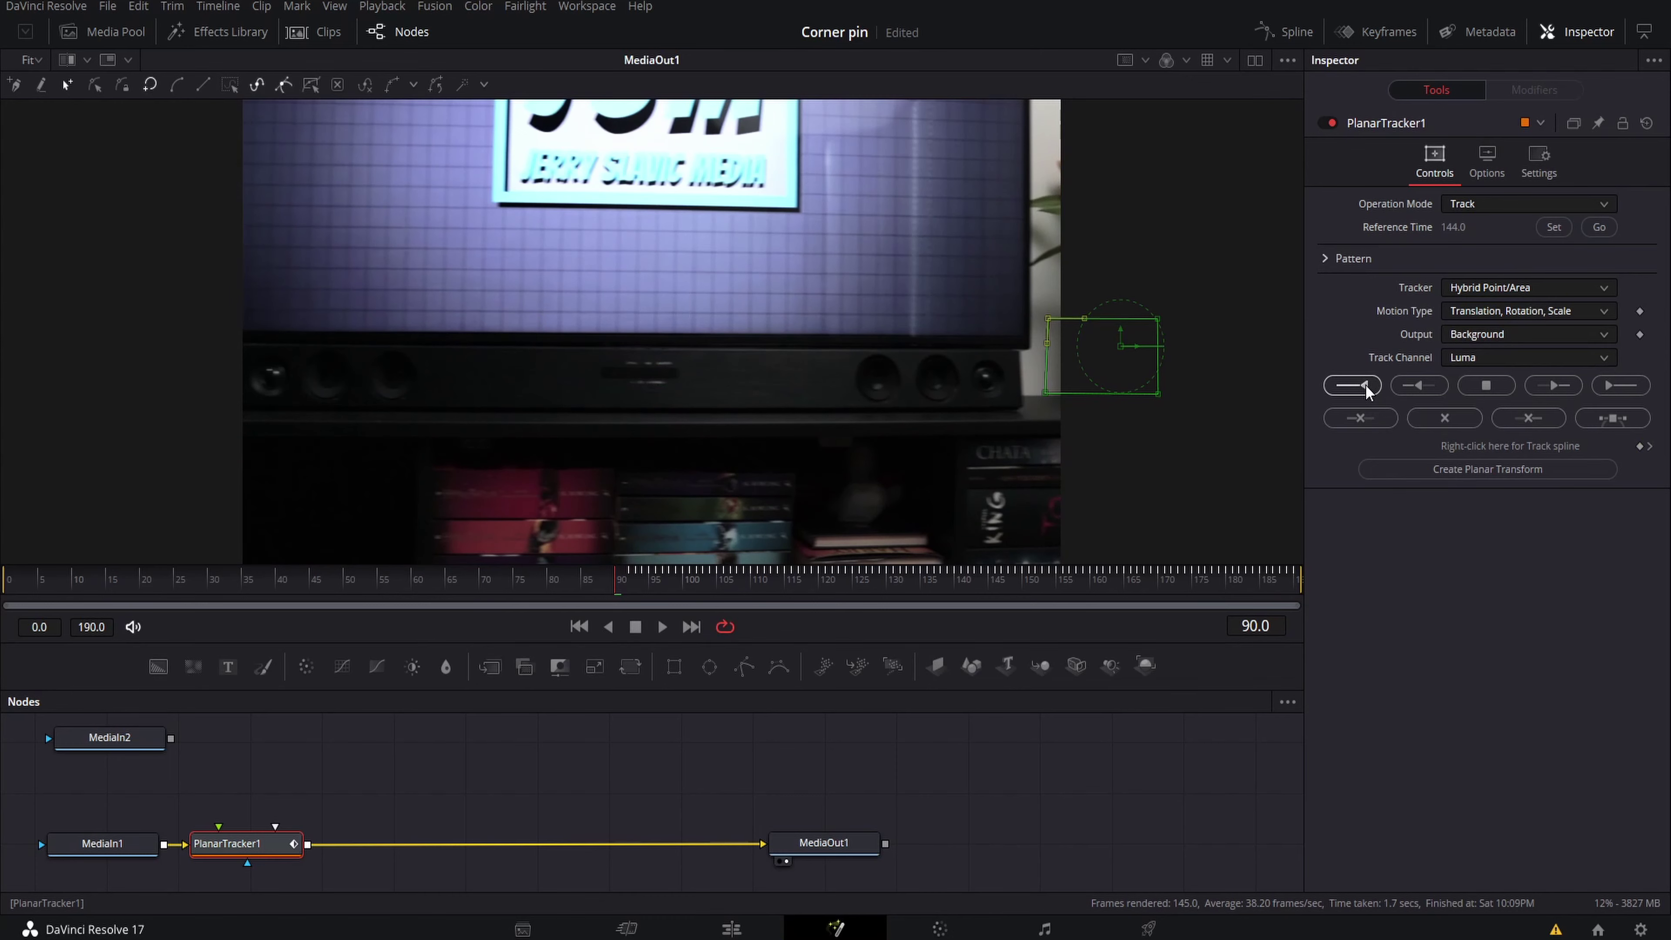
# Feed MediaIn2 into PlanarTracker1 and switch its operation mode to Corner Pin
pyautogui.moveTo(171, 738); pyautogui.dragTo(221, 848)
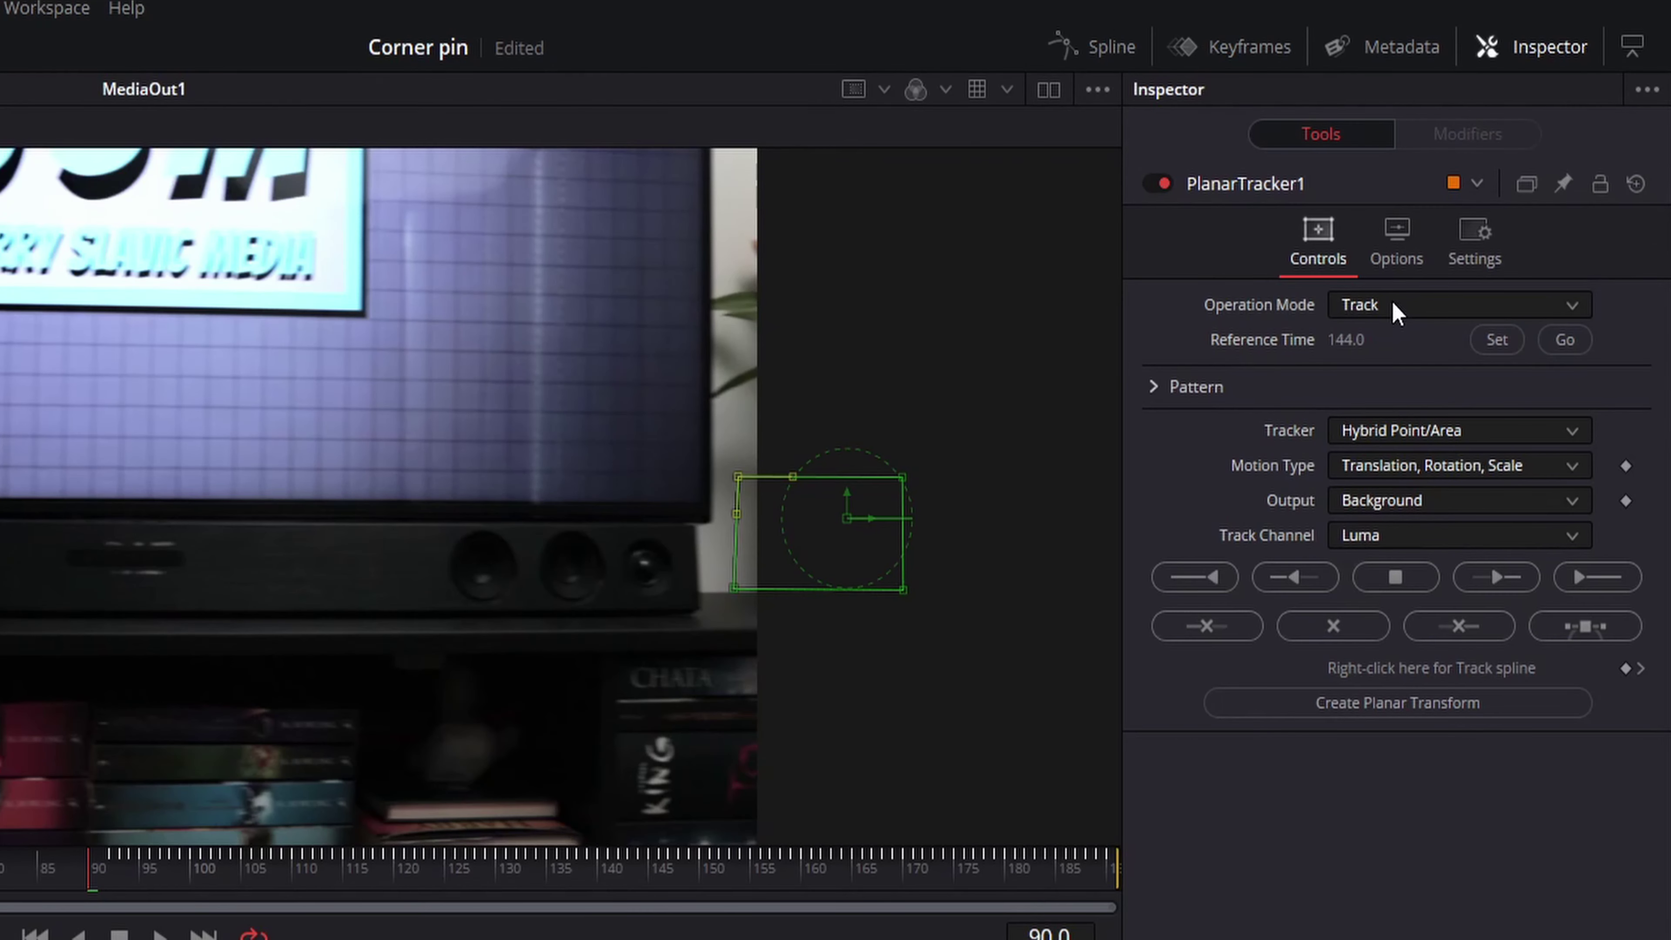
pyautogui.click(1485, 204)
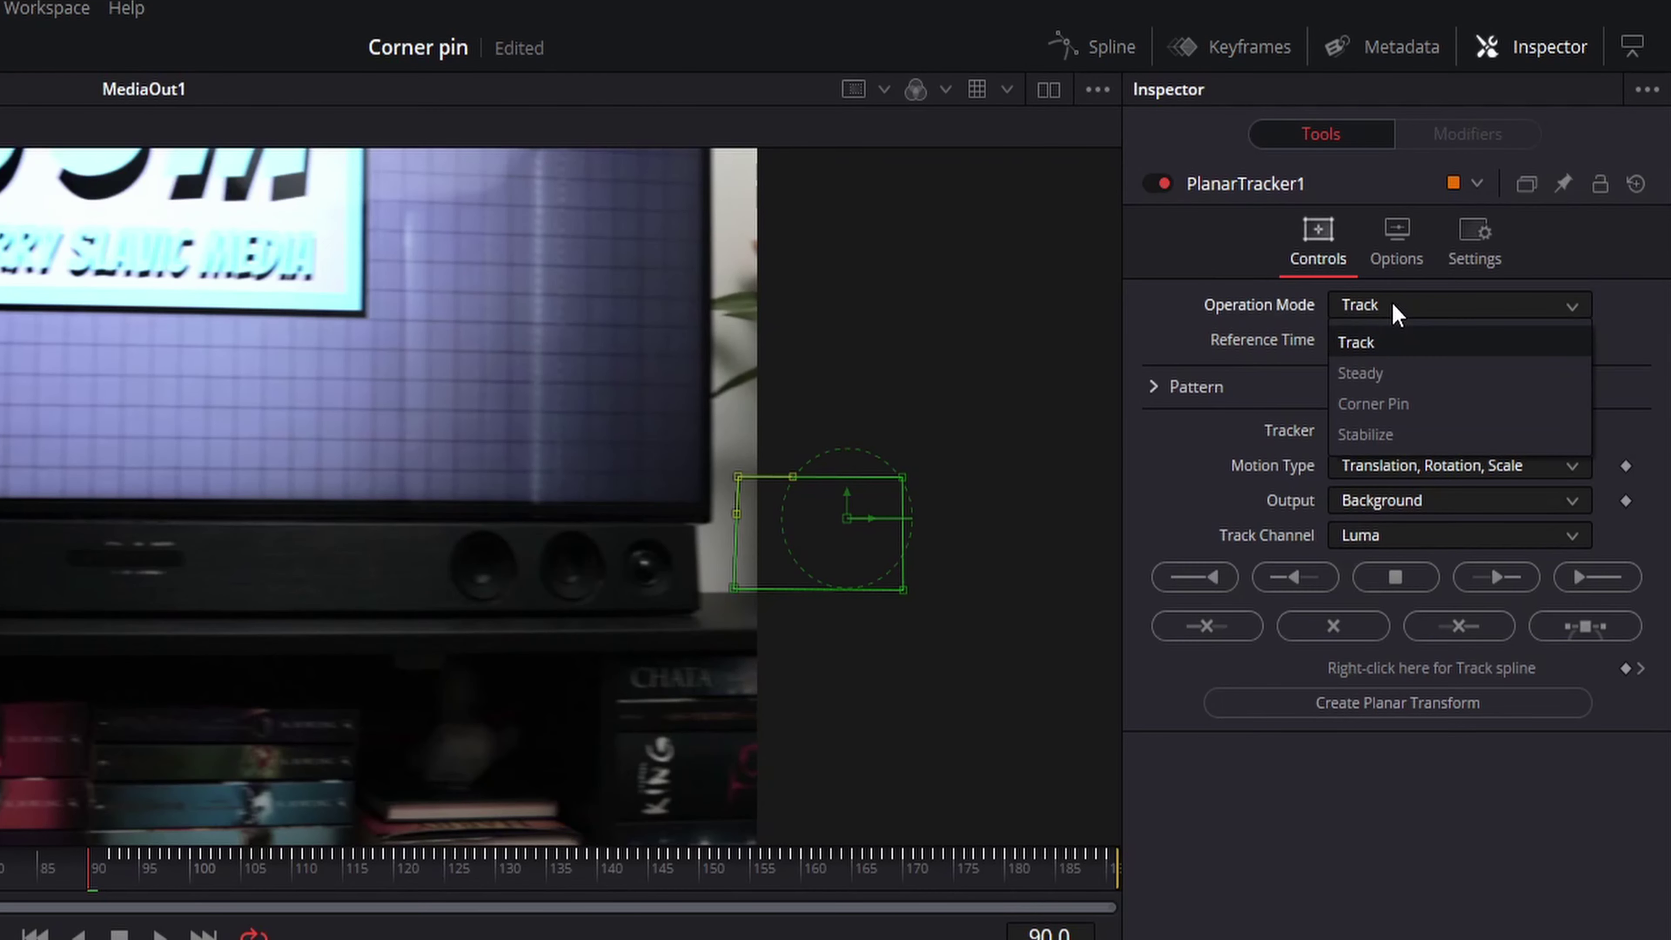
pyautogui.click(1372, 403)
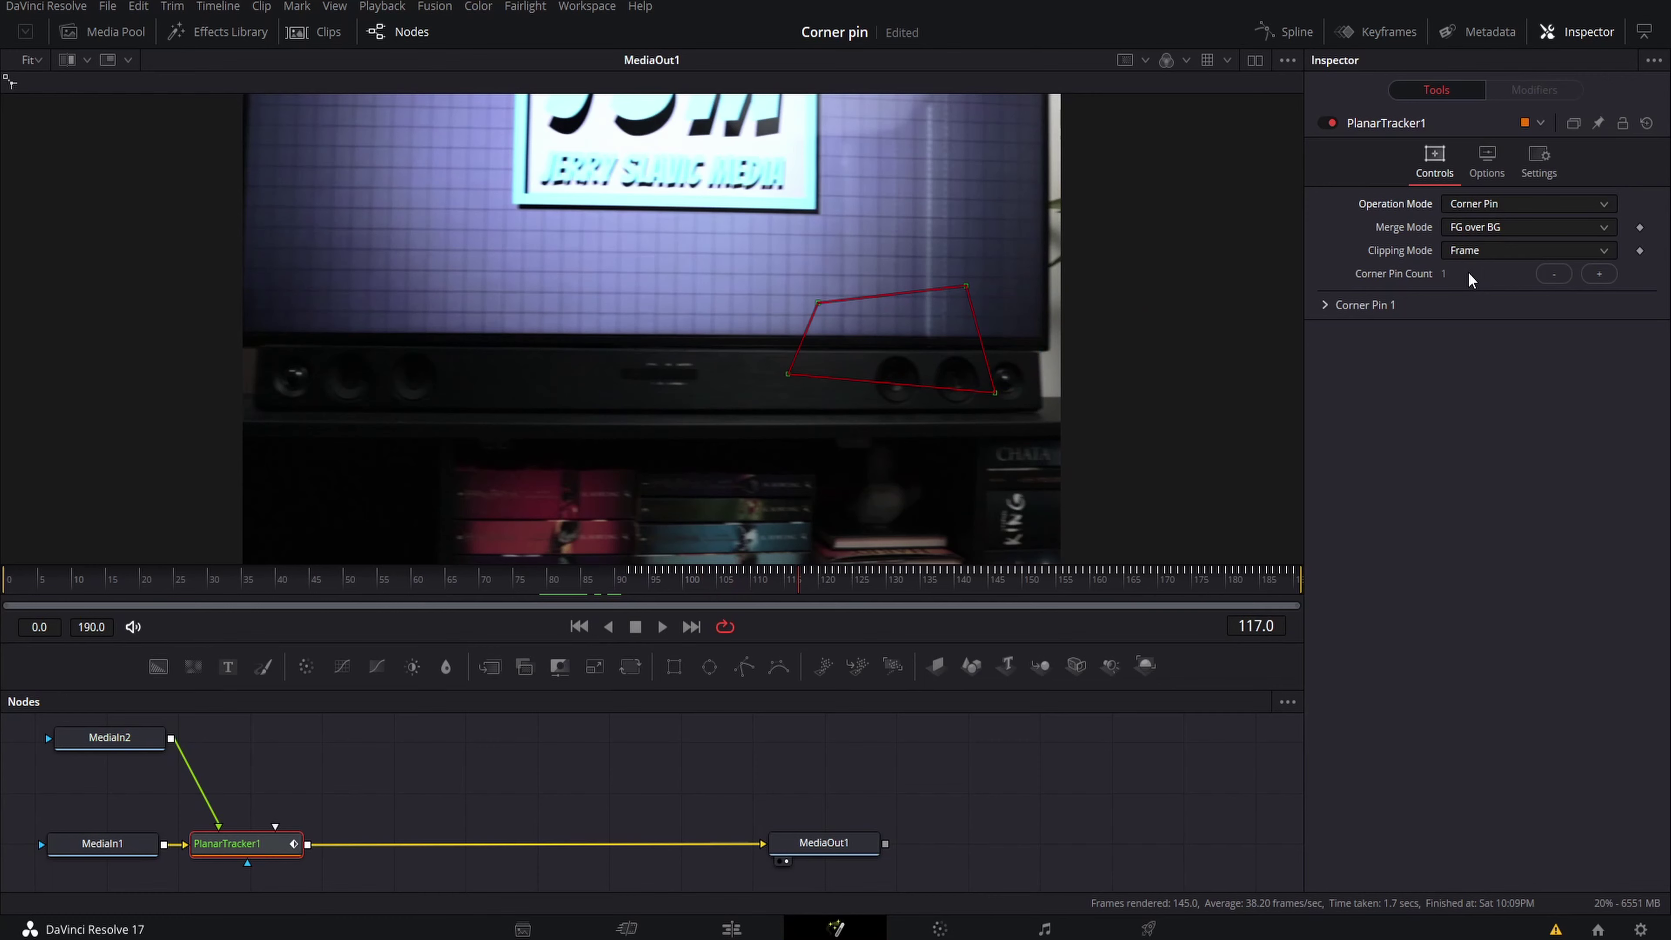
# Drag the beach photo's two left corner handles onto the frame's inner corners
pyautogui.moveTo(643, 373); pyautogui.dragTo(655, 389)
pyautogui.moveTo(676, 290); pyautogui.dragTo(655, 301)
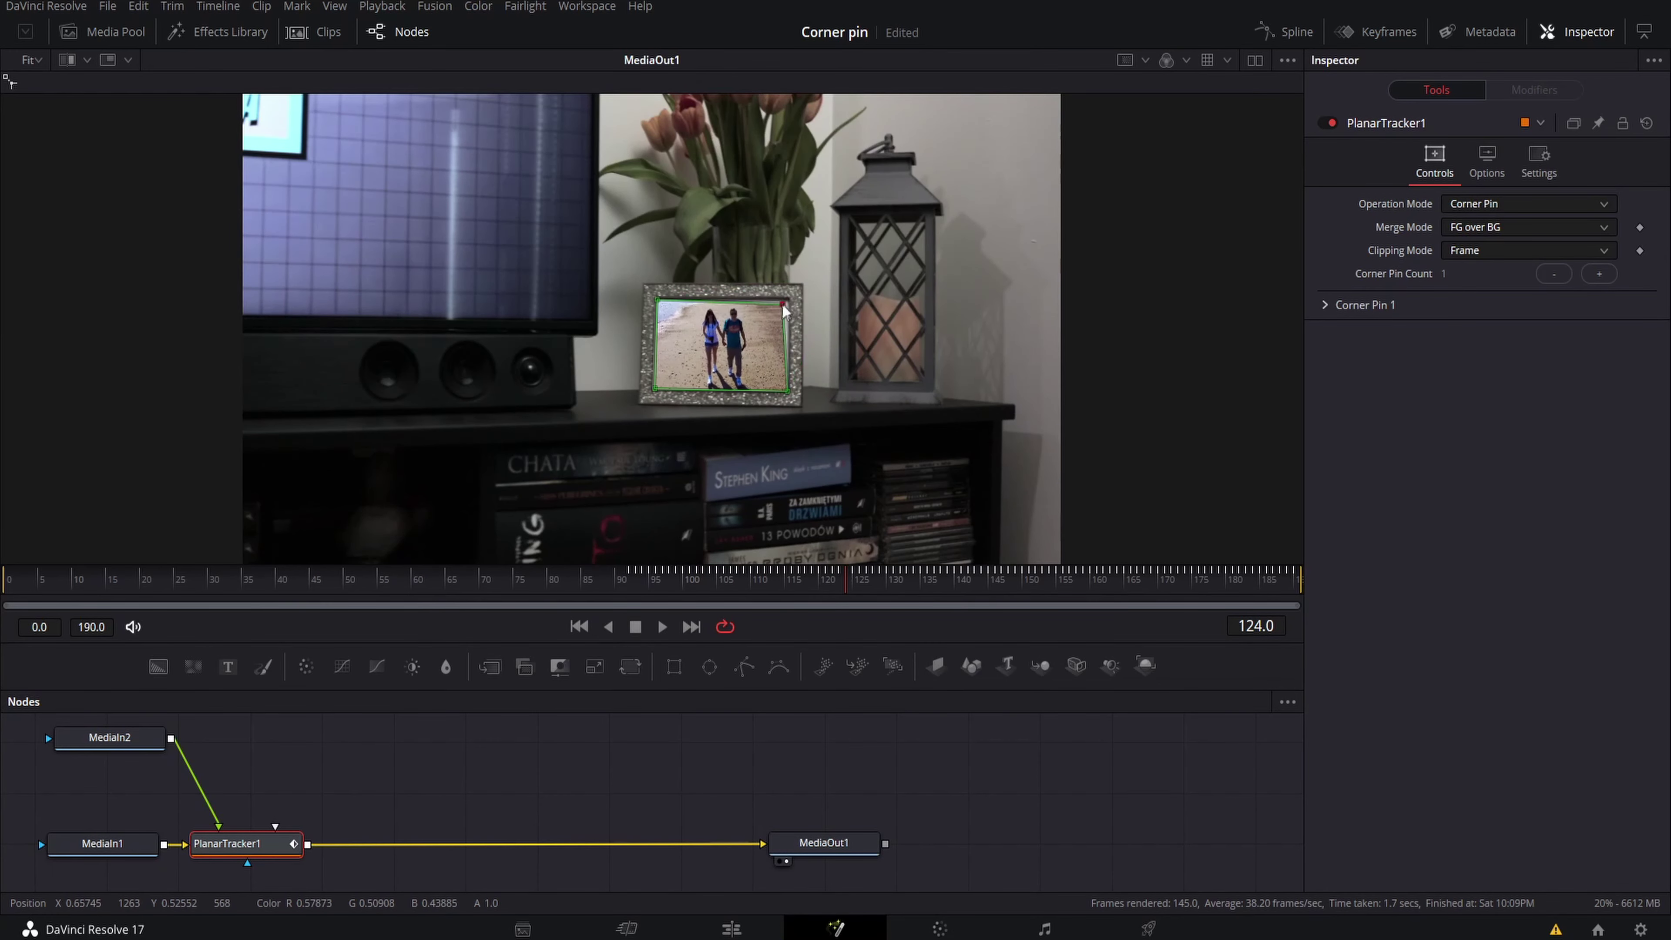
pyautogui.scroll(5, 783, 360)
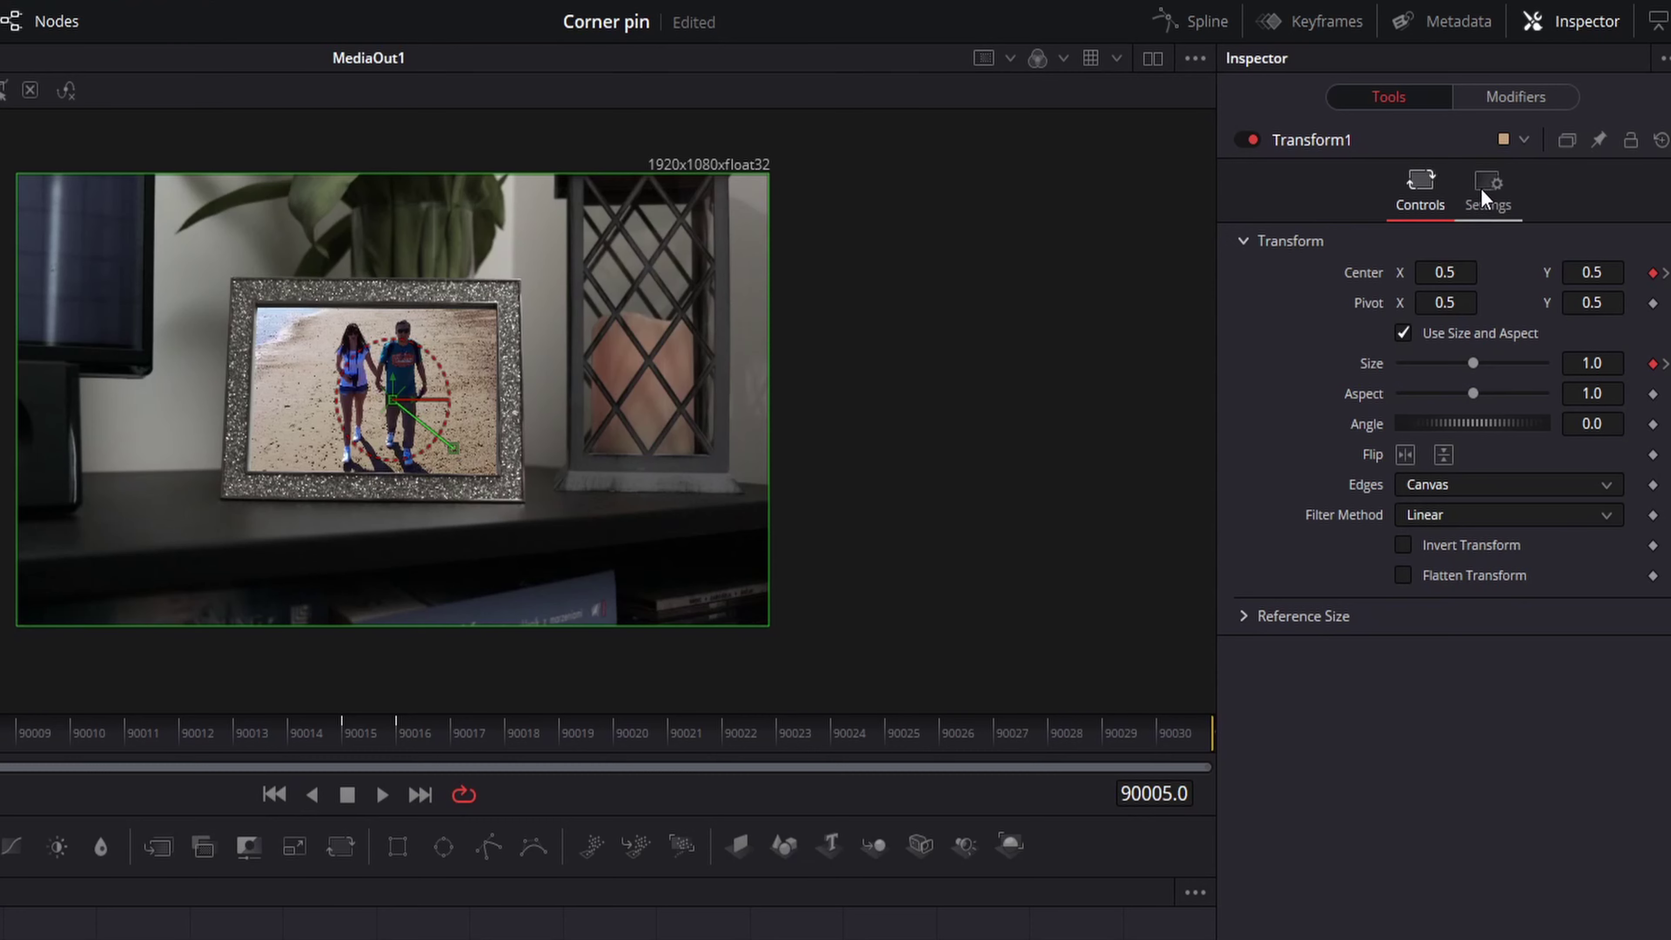
# Check Motion Blur in Transform1's Settings tab
pyautogui.click(1487, 187)
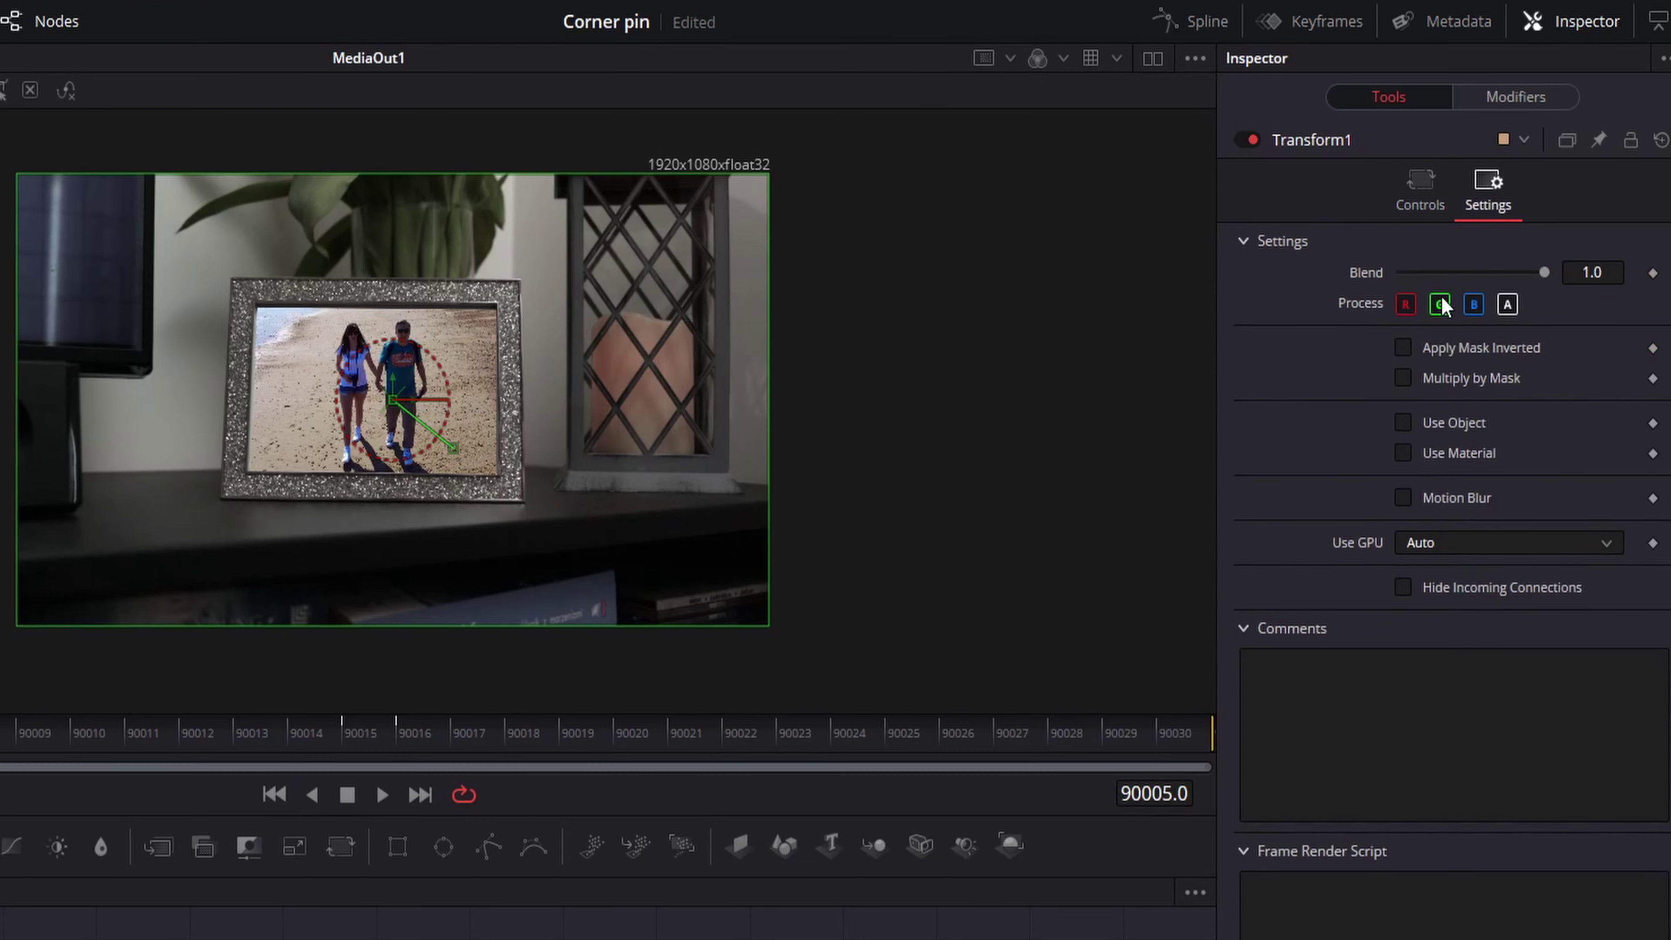
pyautogui.click(1403, 499)
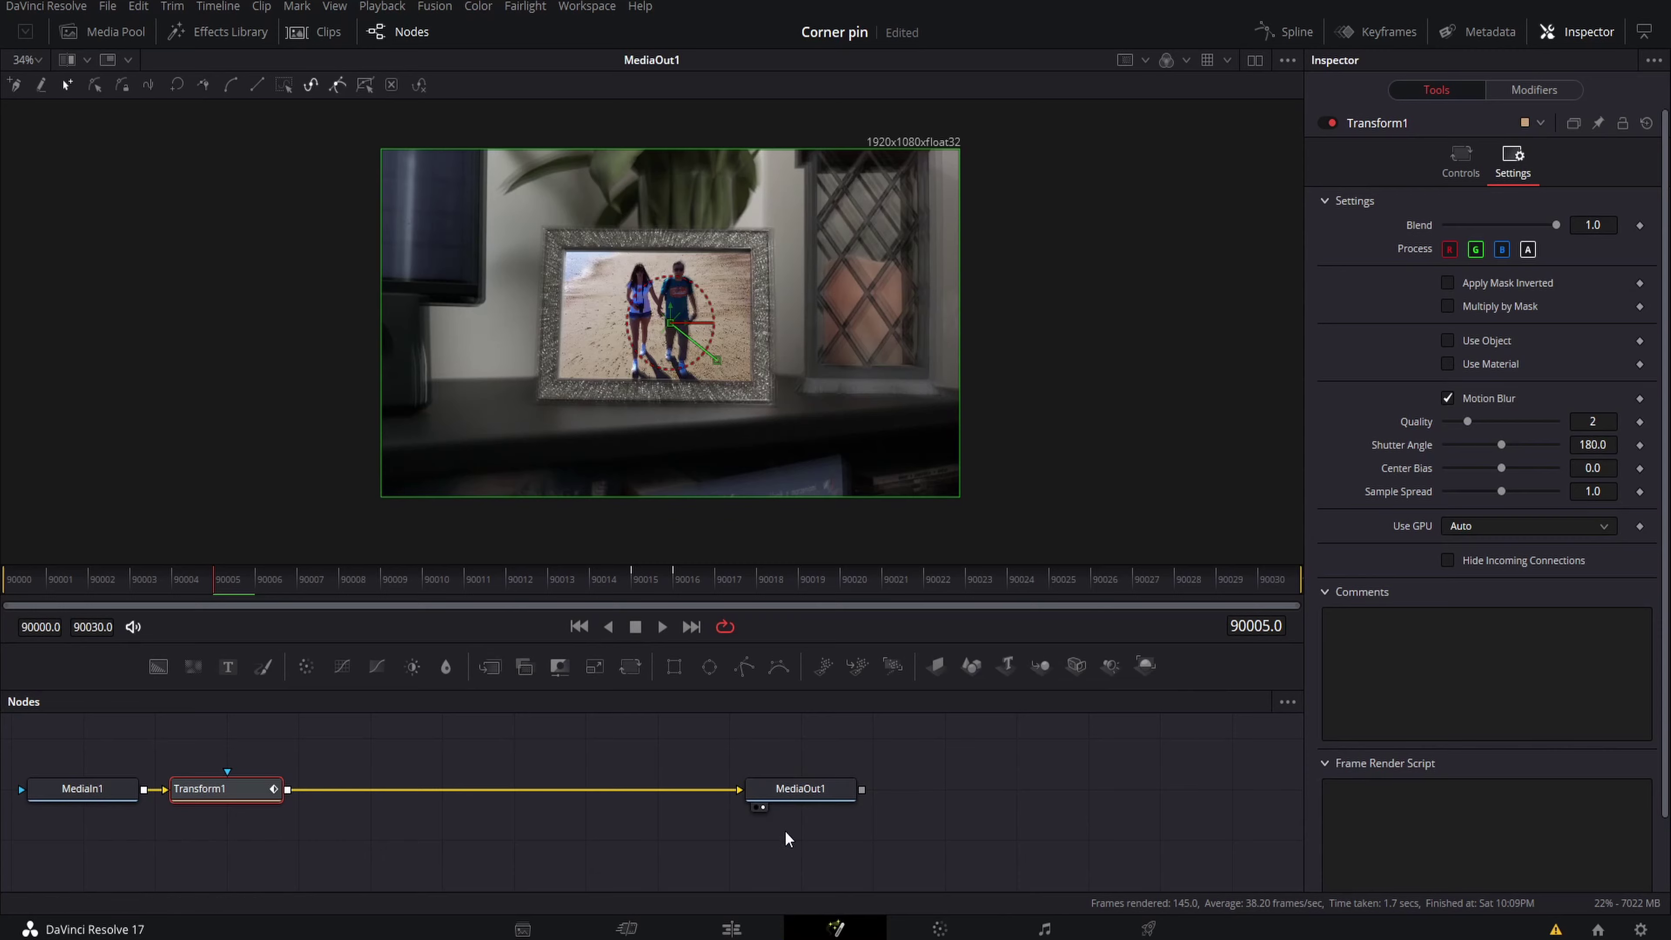
# Back on the Edit page at the 07:16 marker, apply Open FX Zoom Blur to the adjustment clip
pyautogui.click(734, 930)
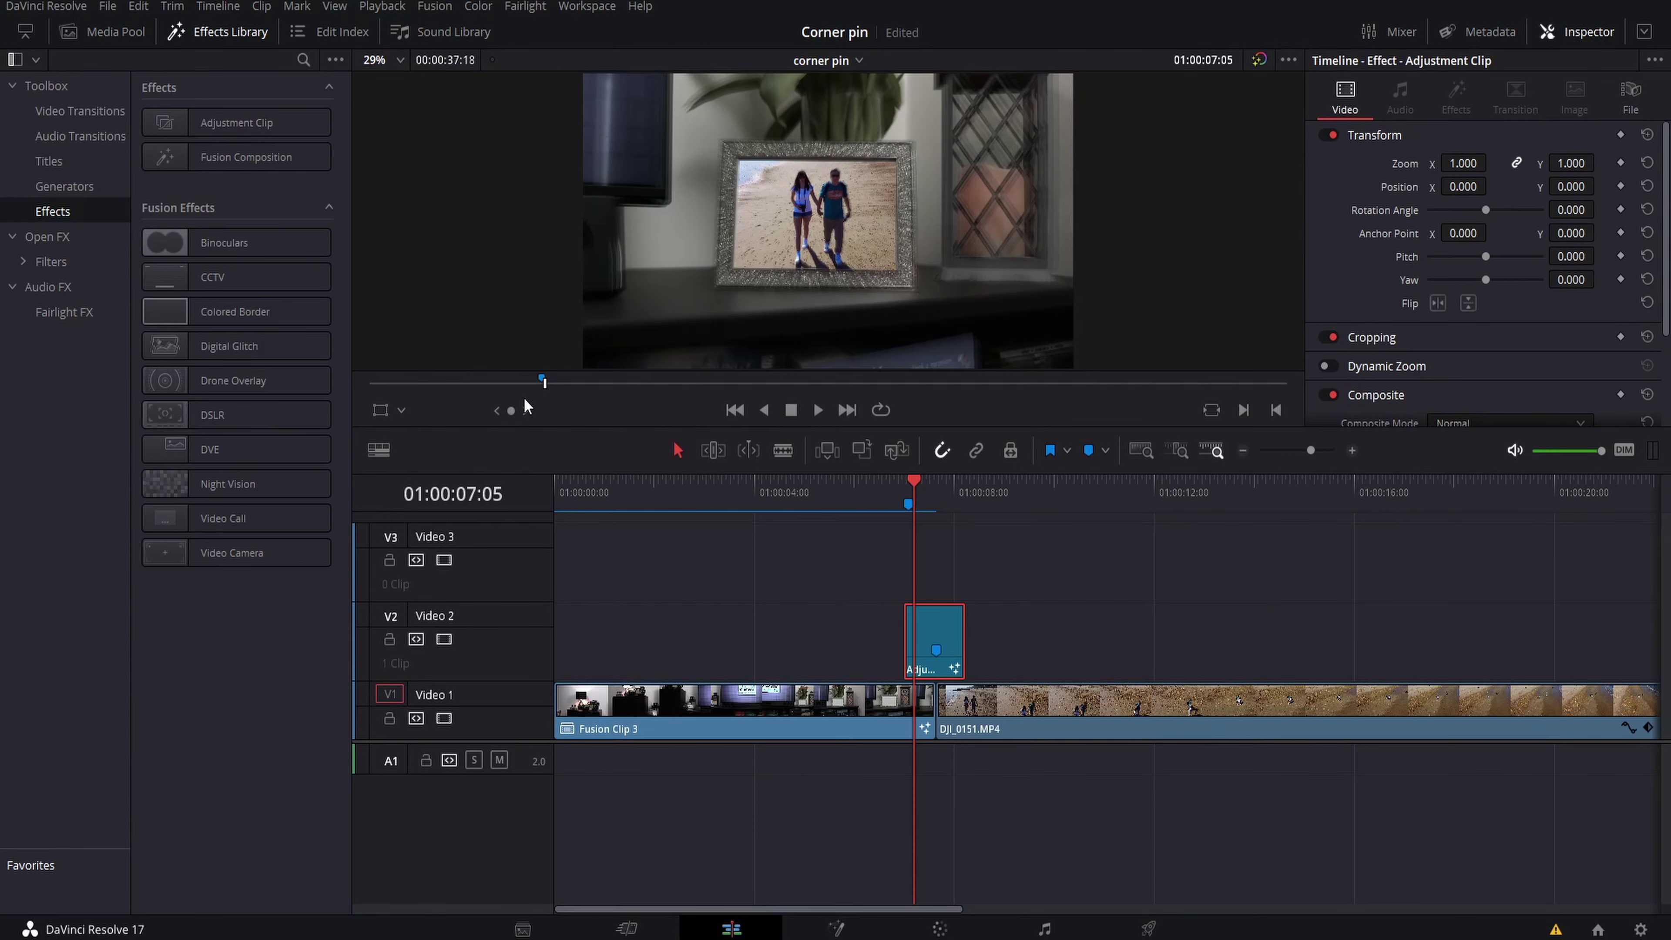
pyautogui.moveTo(908, 480); pyautogui.dragTo(935, 481)
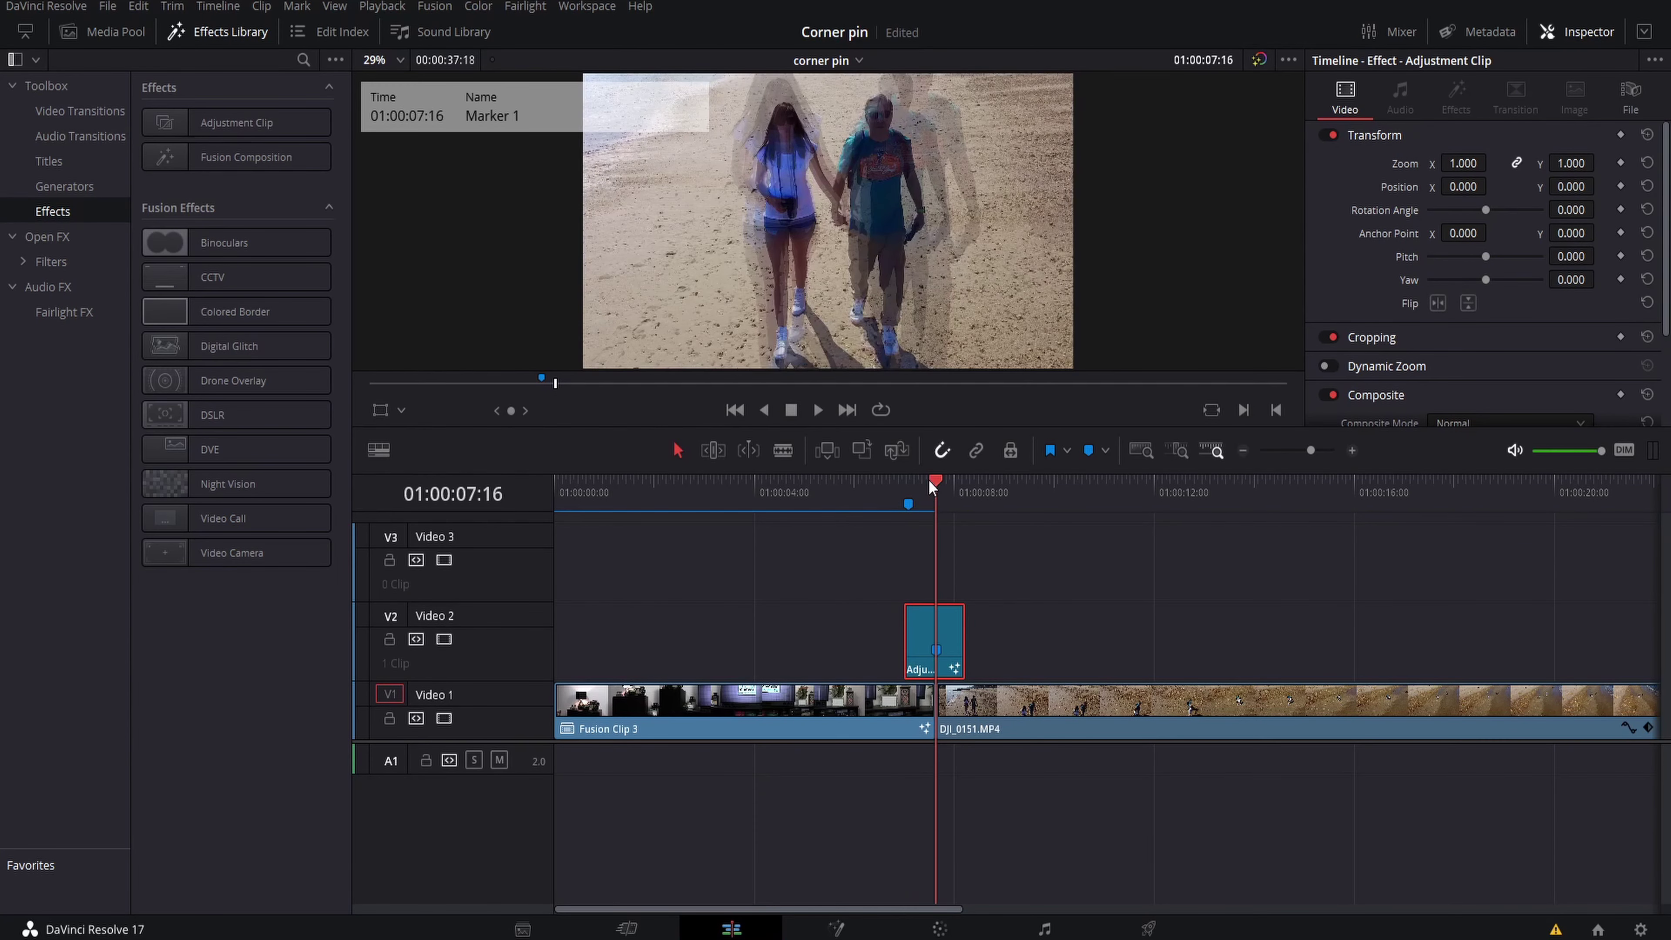
pyautogui.click(75, 237)
pyautogui.moveTo(224, 327); pyautogui.dragTo(917, 634)
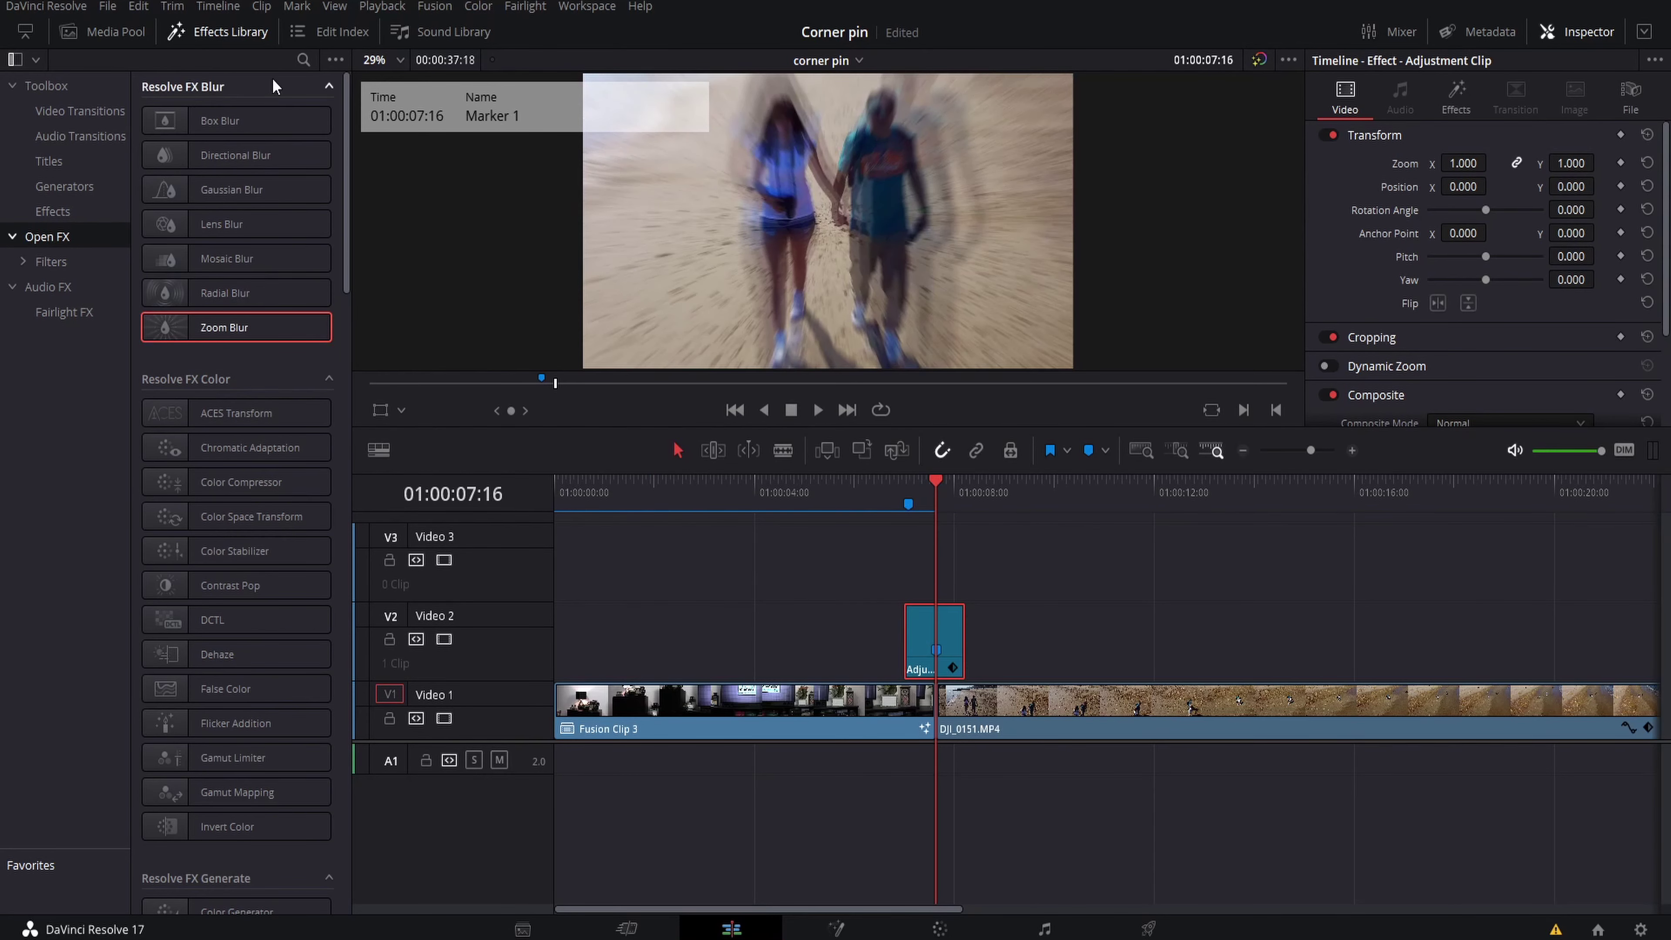
# Search the effects for 'ca' and add Camera Shake to the adjustment clip too
pyautogui.click(303, 61)
pyautogui.write('ca')
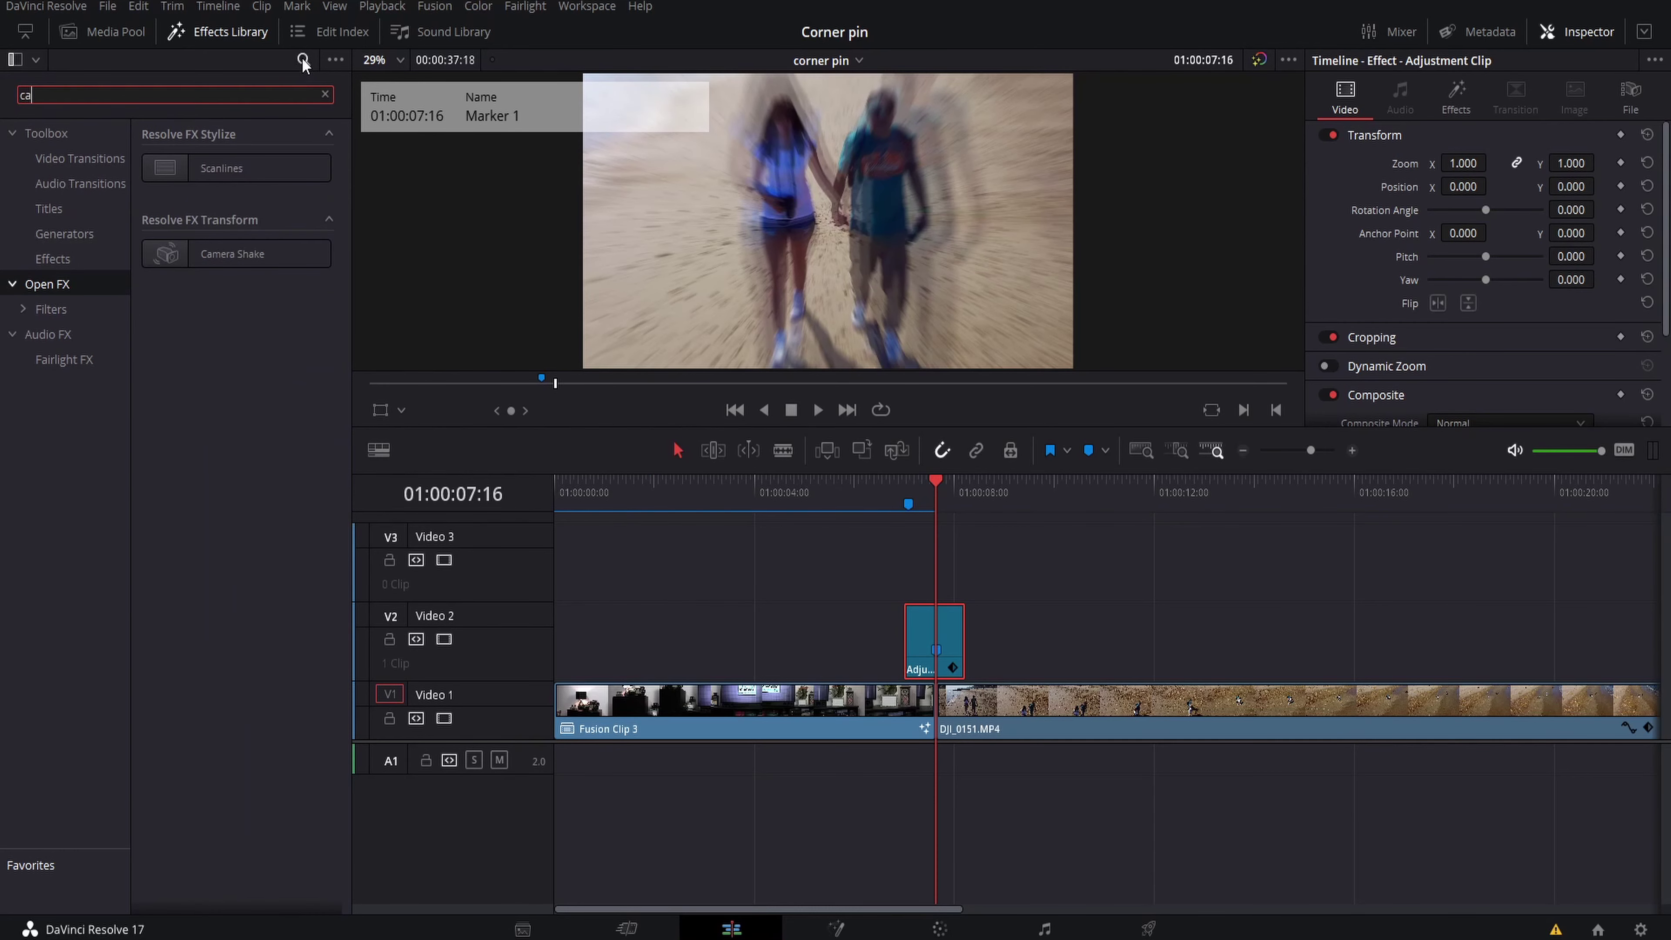
pyautogui.moveTo(211, 254); pyautogui.dragTo(928, 639)
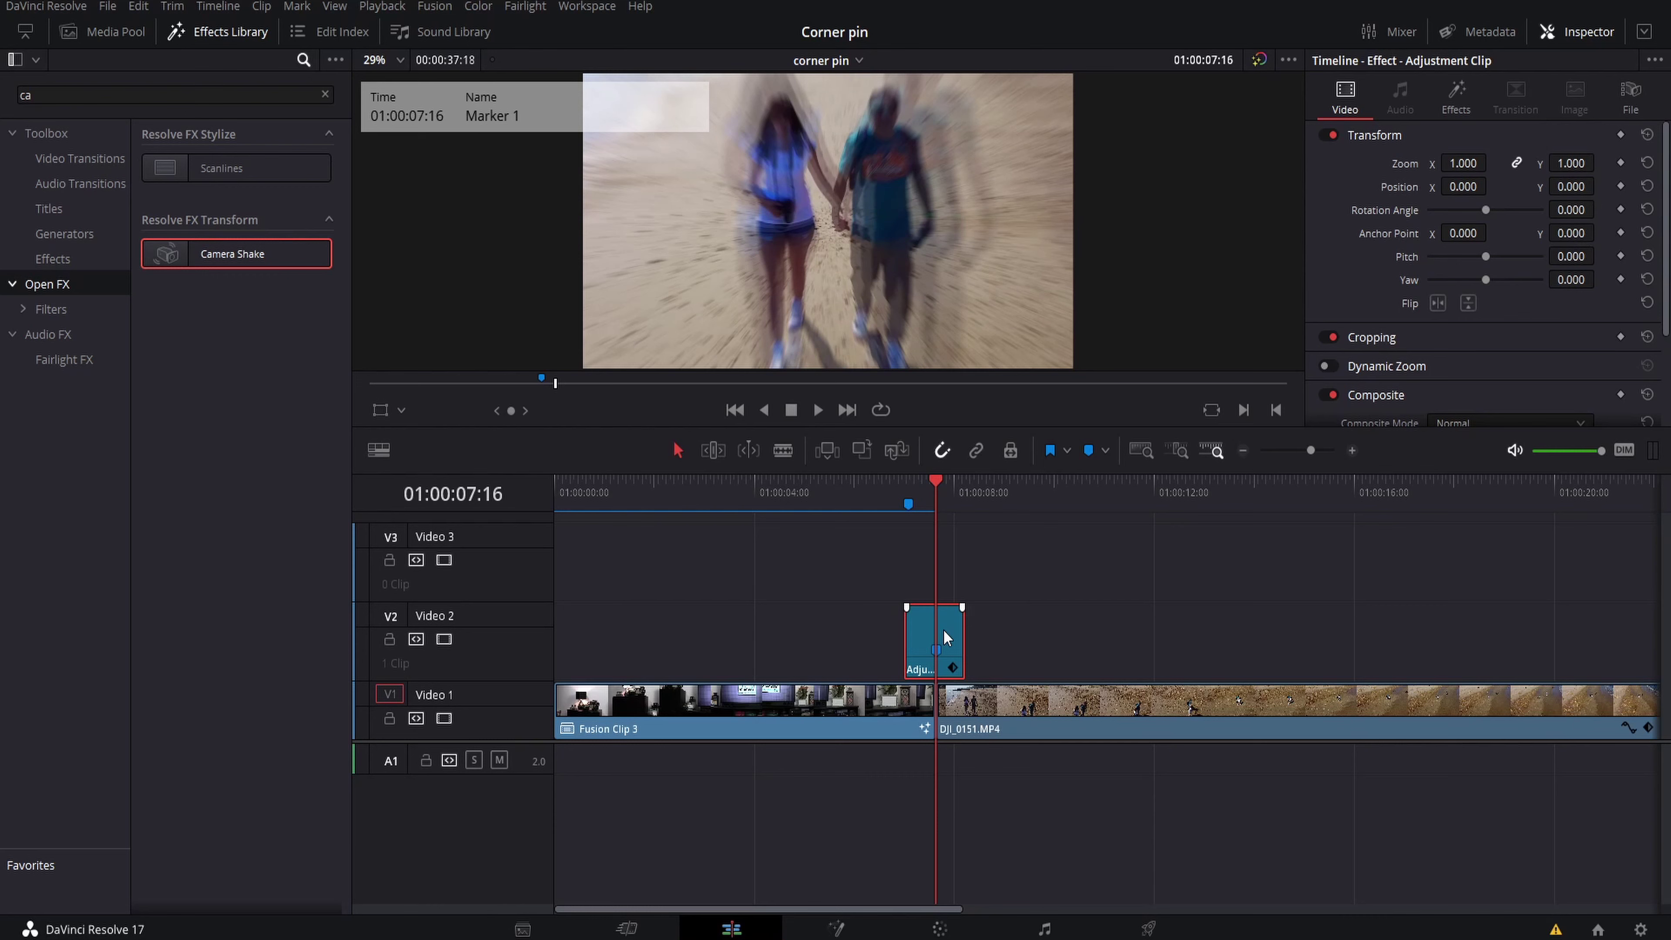
pyautogui.click(1450, 94)
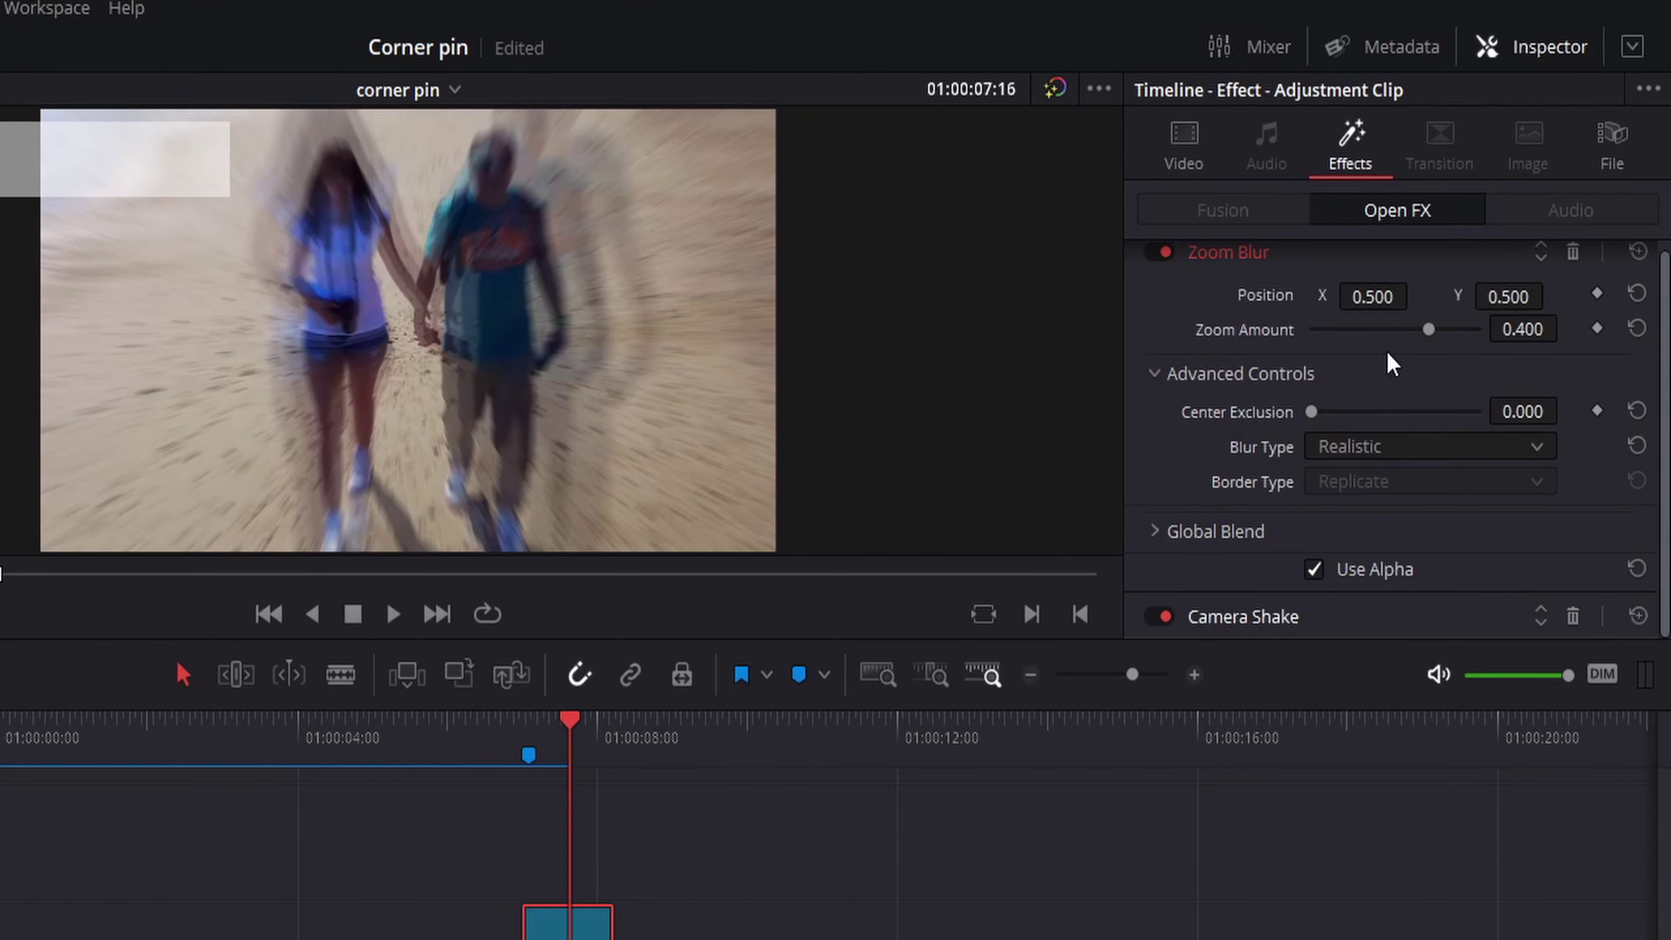
# Keyframe Zoom Amount at 1.000 on 07:16 and 0.000 on 07:06, then preview the ramp
pyautogui.moveTo(1432, 329); pyautogui.dragTo(1504, 338)
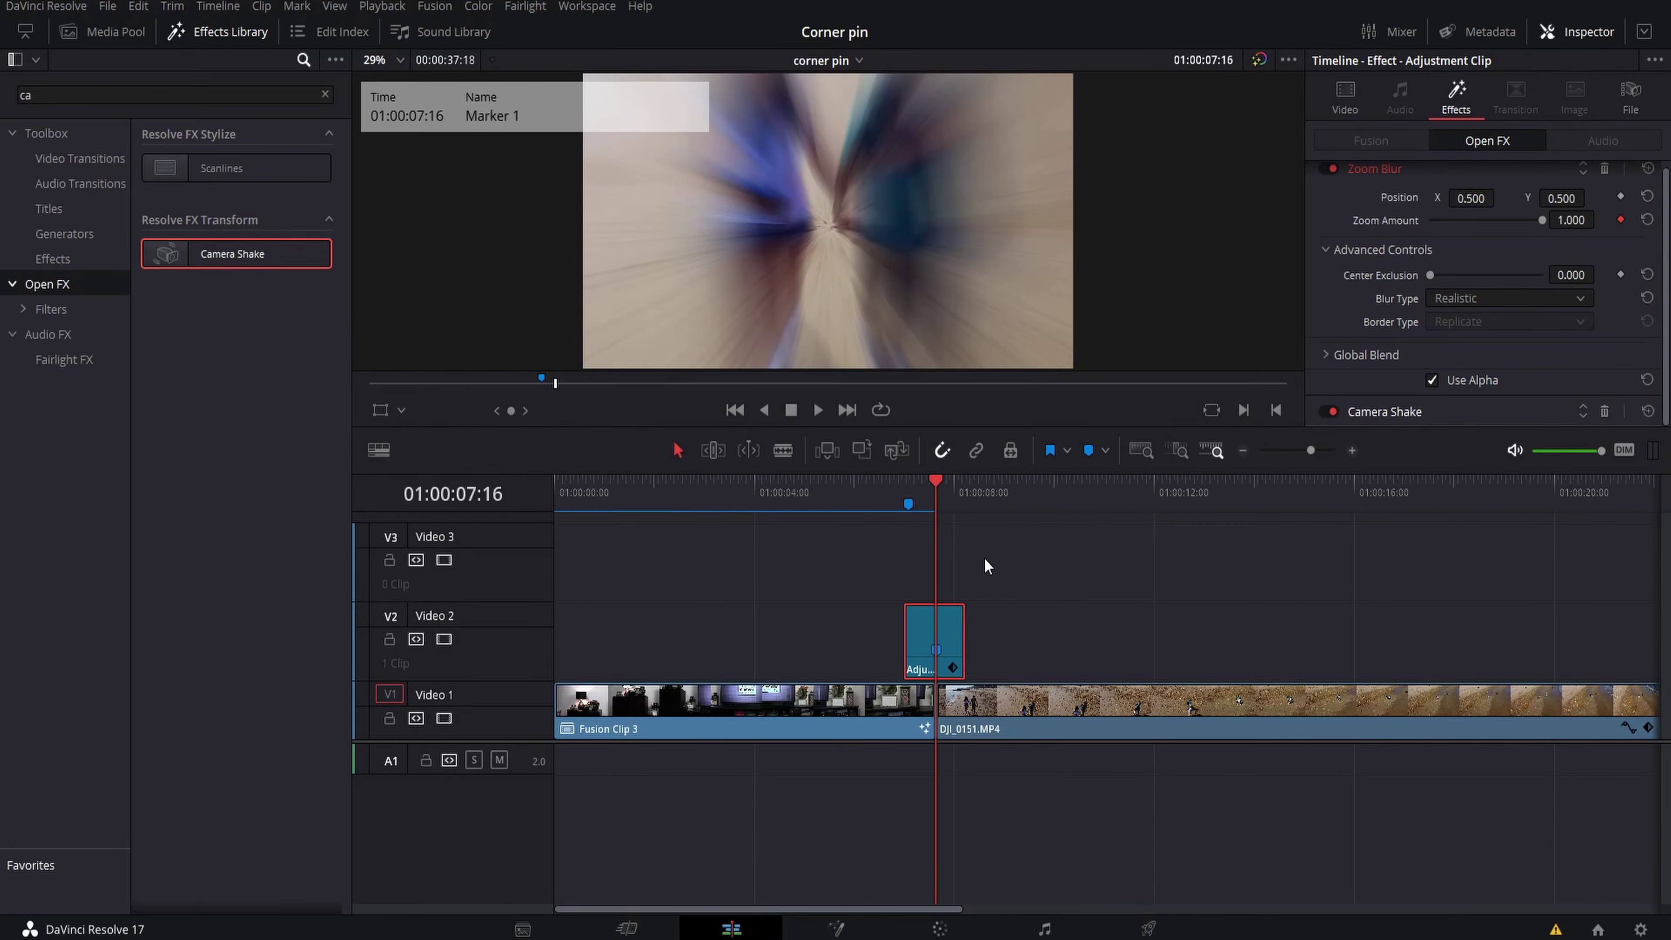
pyautogui.press('Left')
pyautogui.press('Left')
pyautogui.press('Left')
pyautogui.press('Left')
pyautogui.press('Left')
pyautogui.press('Left')
pyautogui.press('Right')
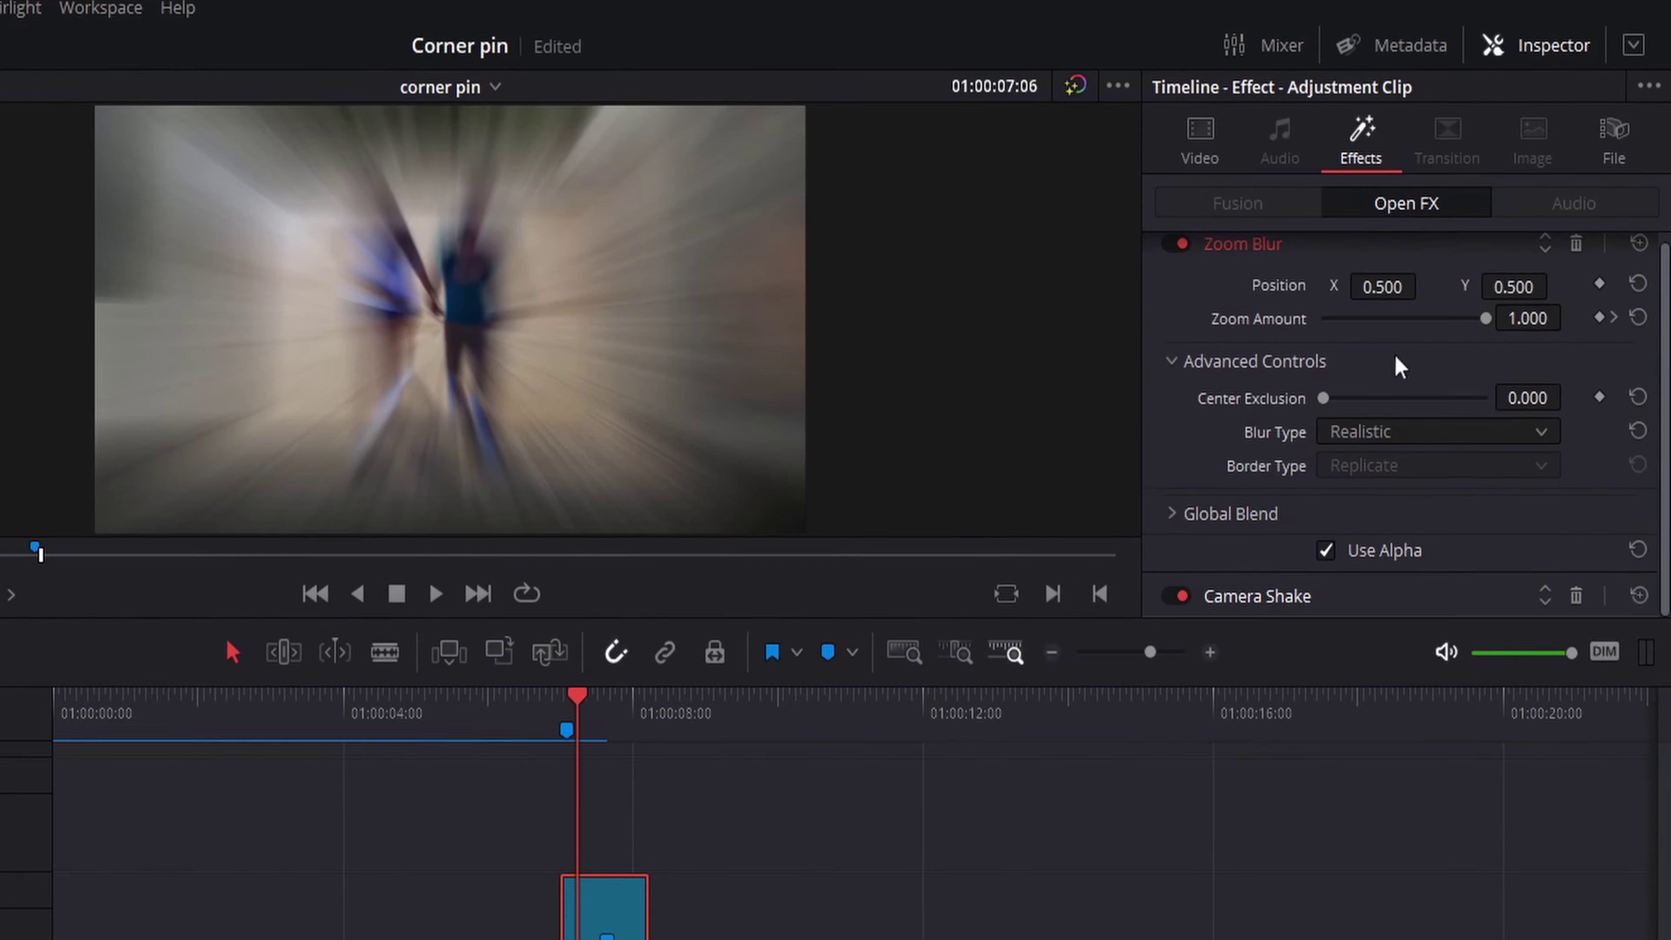
pyautogui.click(1574, 220)
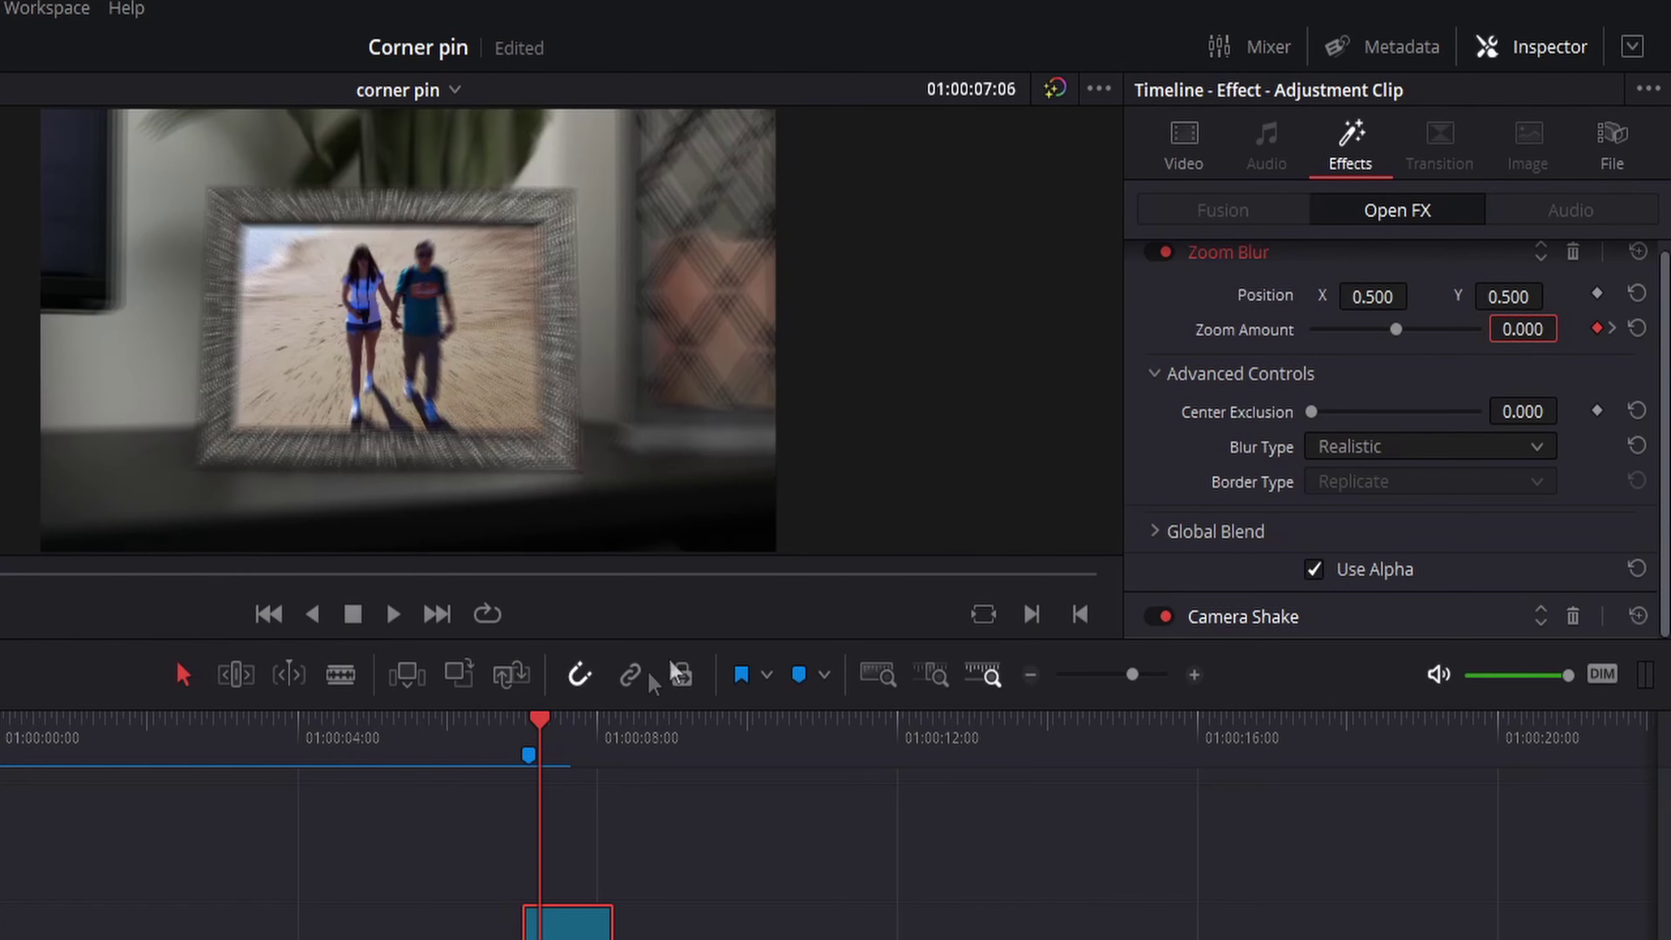
pyautogui.click(571, 728)
pyautogui.moveTo(571, 731); pyautogui.dragTo(599, 731)
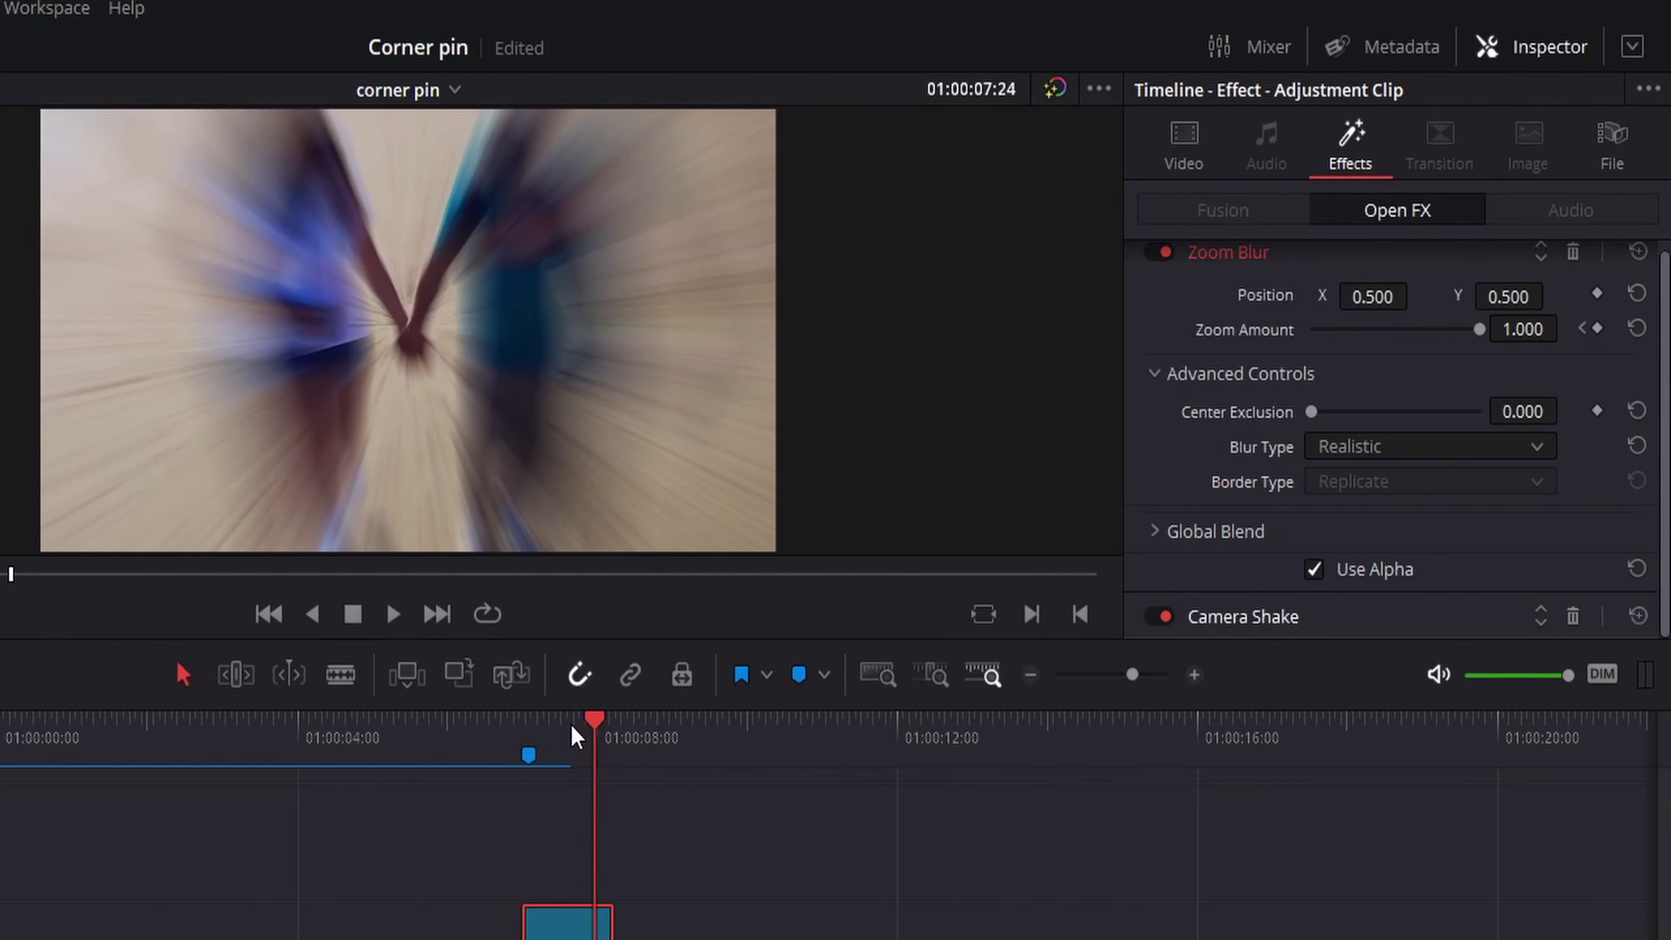
pyautogui.click(1582, 328)
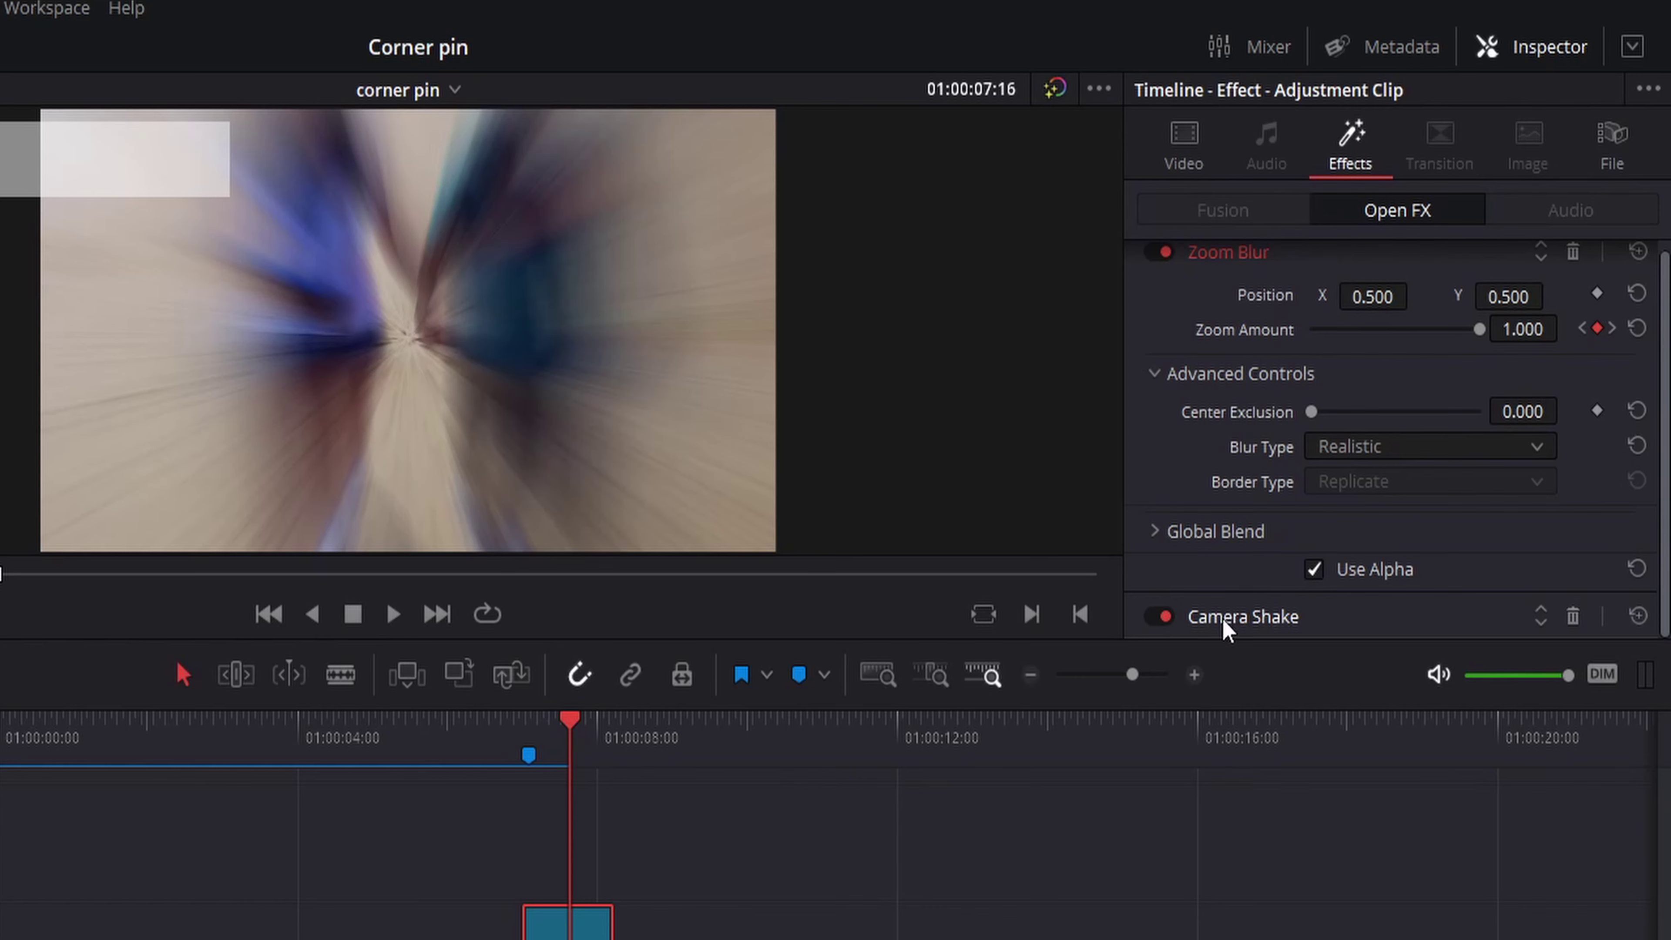
# Keyframe Camera Shake at Motion Scale 2.000 and Speed Scale 1.600 on 07:16, and Motion Scale 1.000 on 07:00
pyautogui.click(1225, 617)
pyautogui.scroll(-3, 1179, 462)
pyautogui.scroll(1, 1283, 455)
pyautogui.scroll(2, 1288, 461)
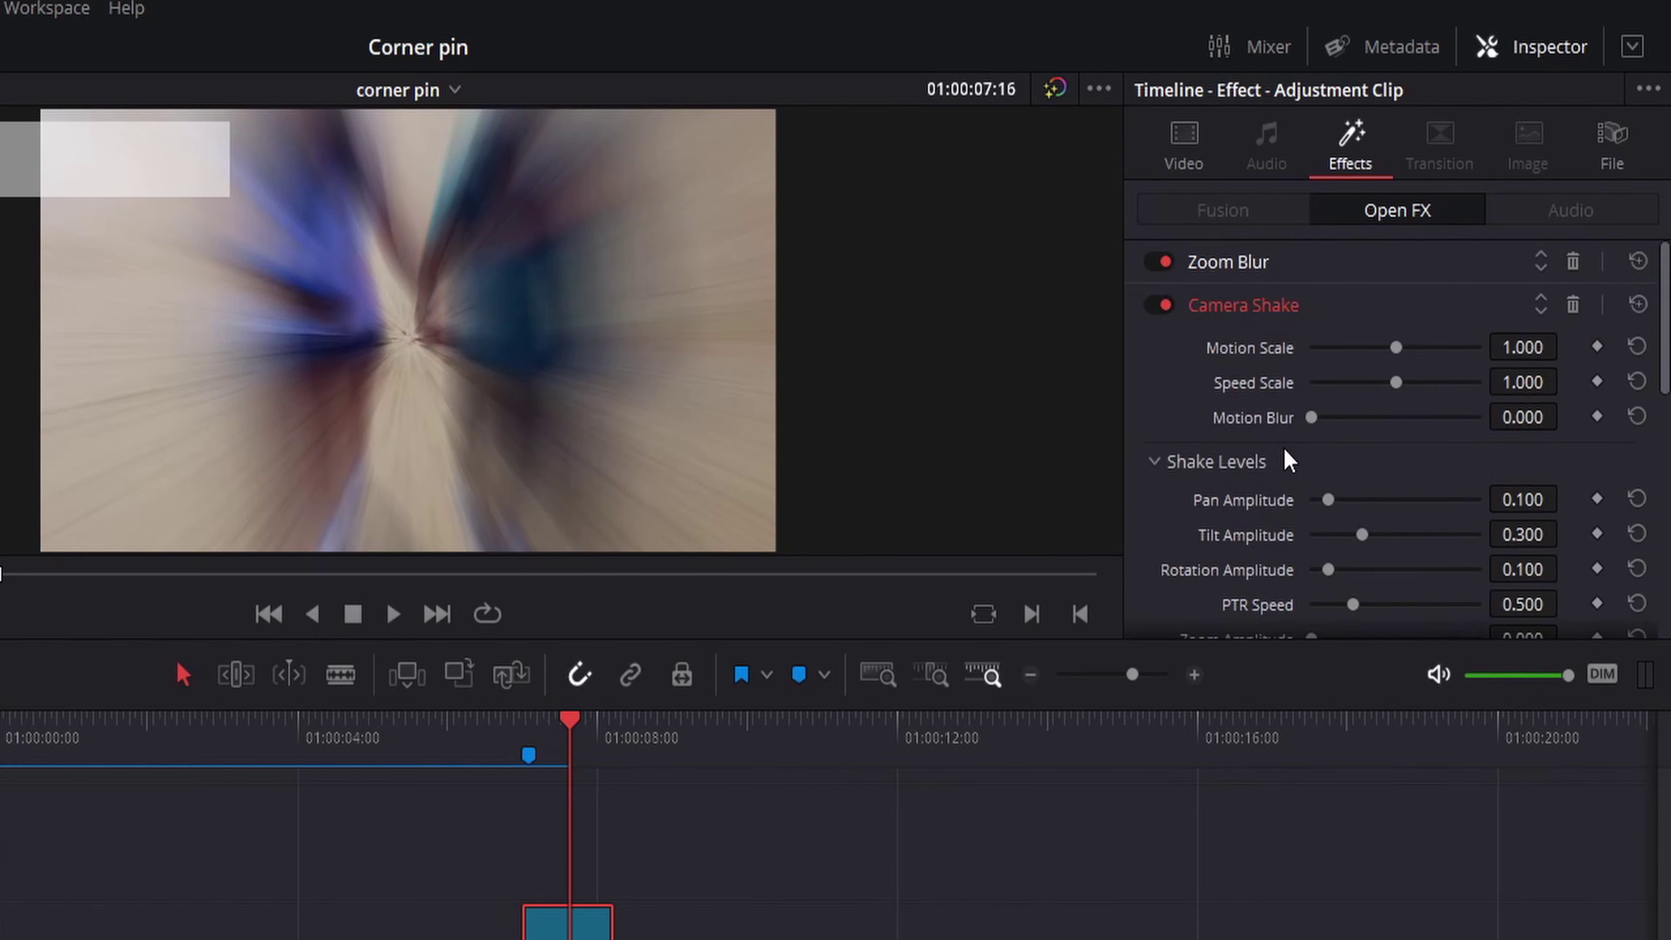
pyautogui.moveTo(1396, 346)
pyautogui.mouseDown()
pyautogui.moveTo(1480, 346)
pyautogui.moveTo(1448, 383)
pyautogui.moveTo(1544, 383)
pyautogui.mouseUp()
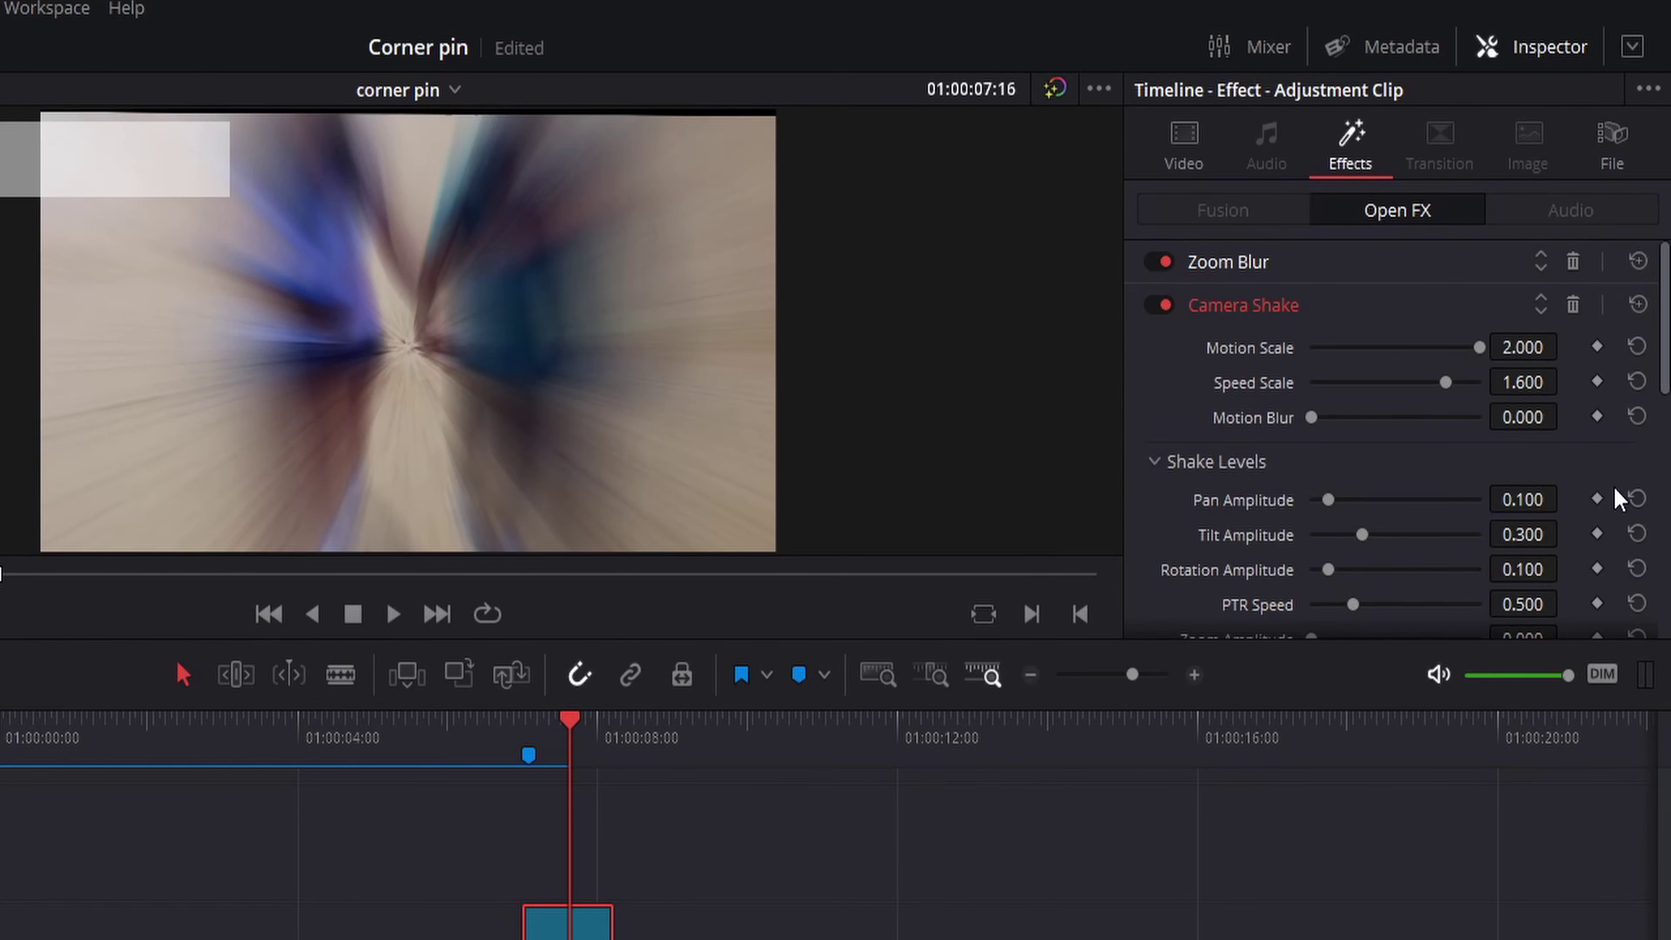
pyautogui.click(1597, 347)
pyautogui.click(1596, 381)
pyautogui.moveTo(569, 724); pyautogui.dragTo(525, 732)
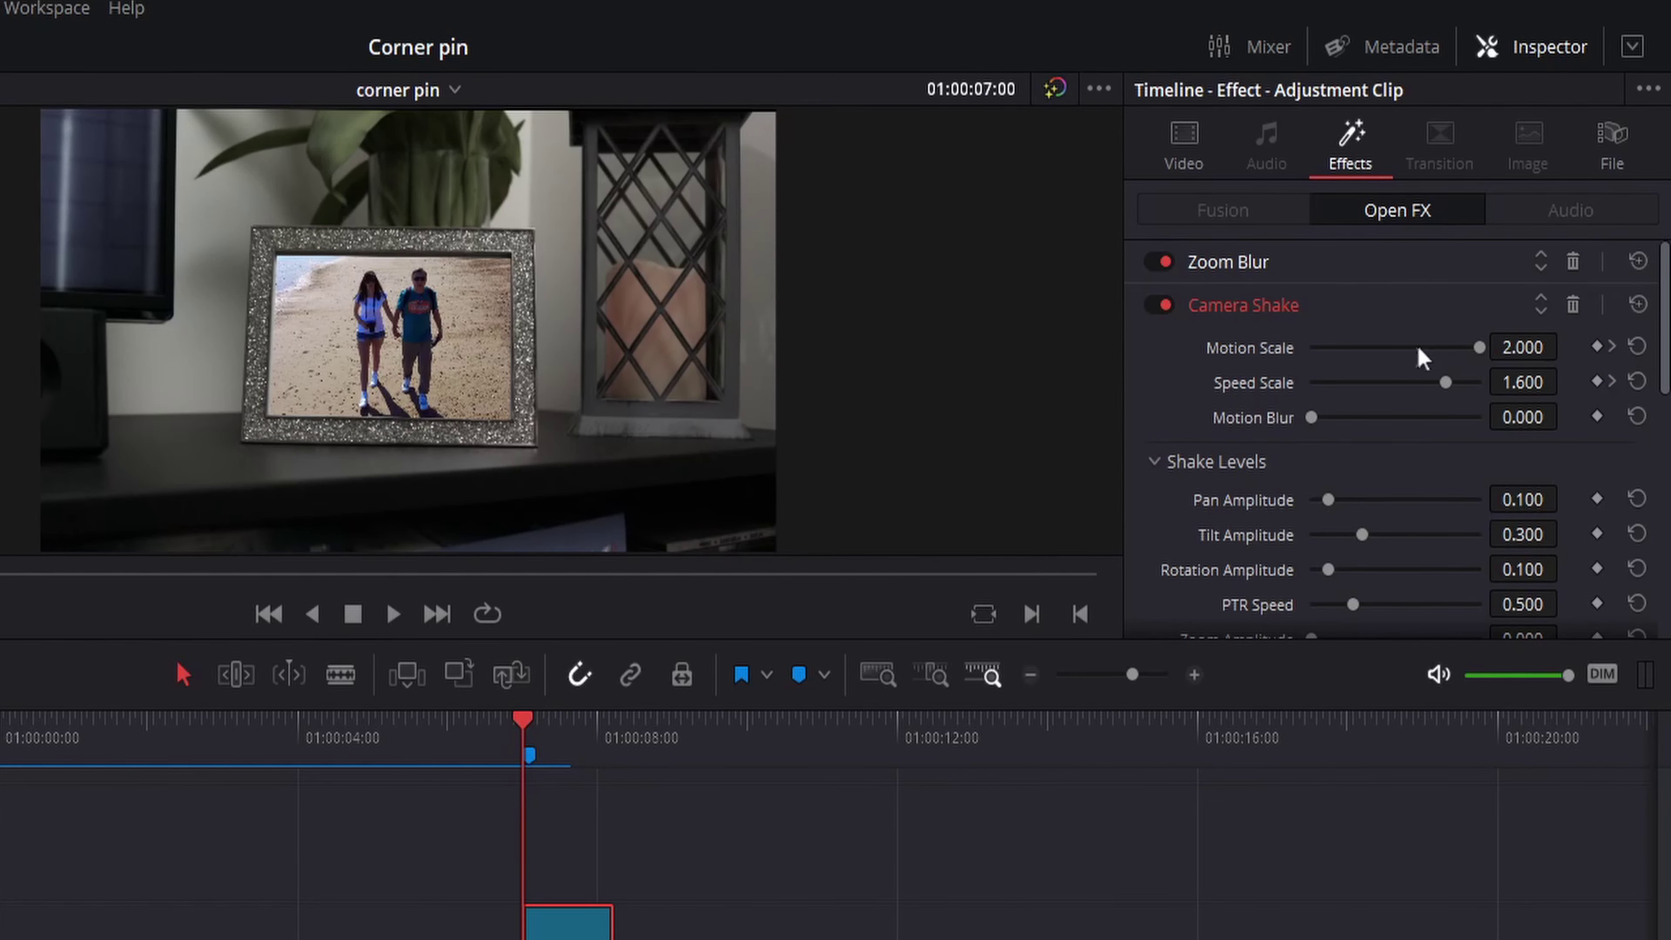
pyautogui.doubleClick(1270, 352)
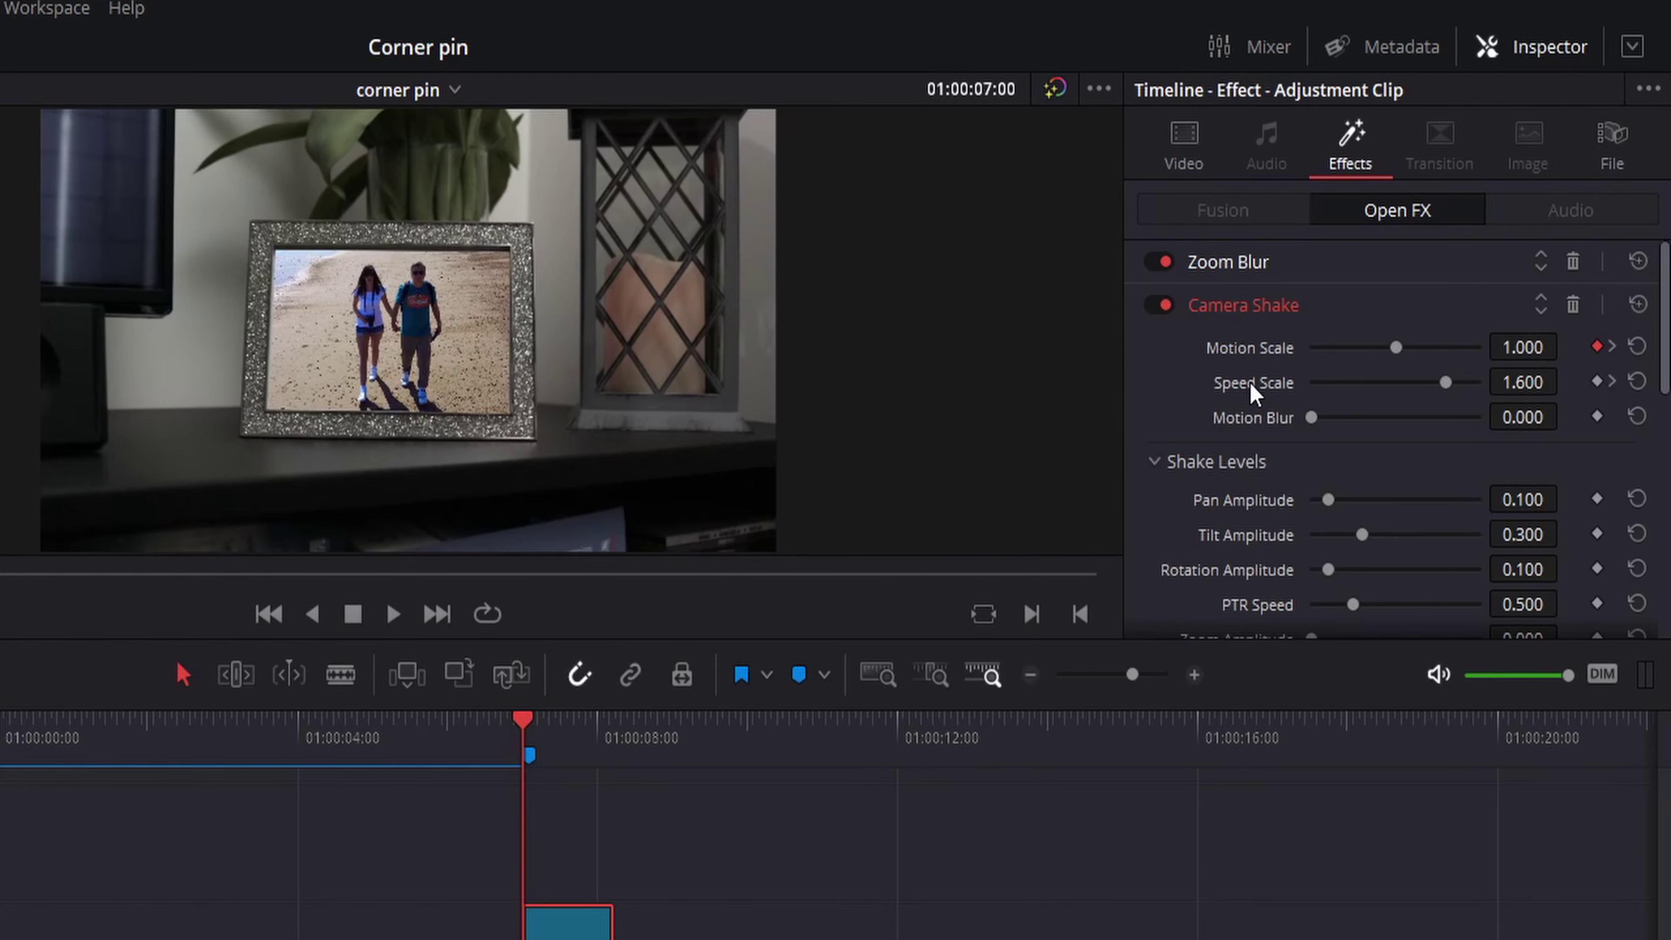
pyautogui.click(618, 730)
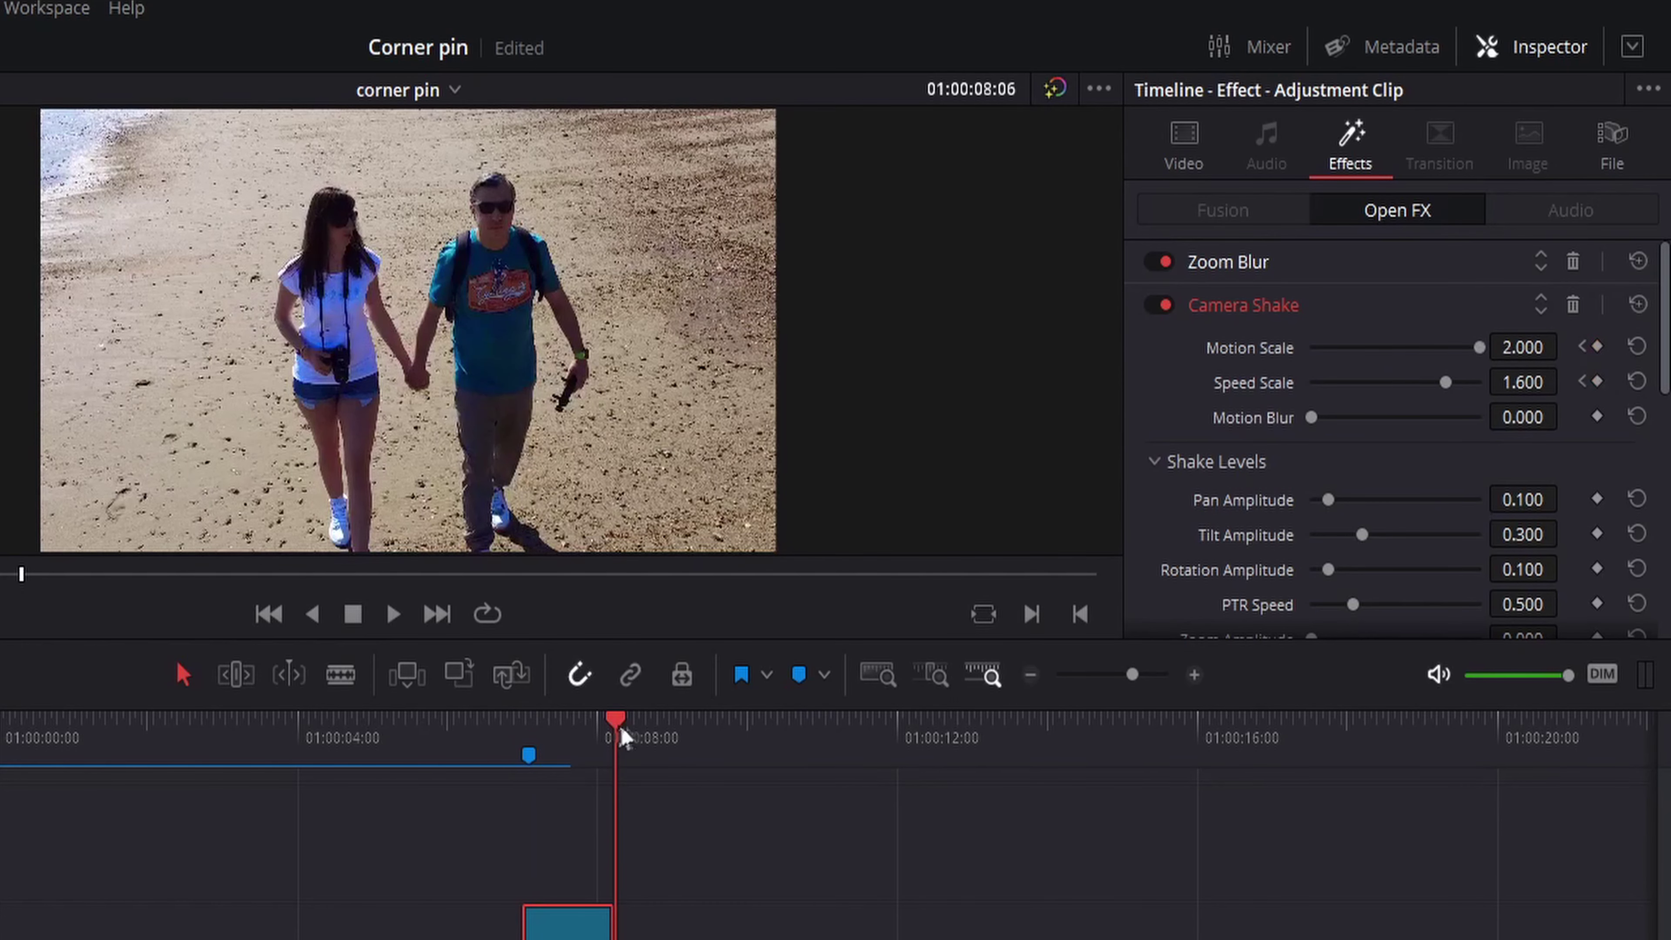